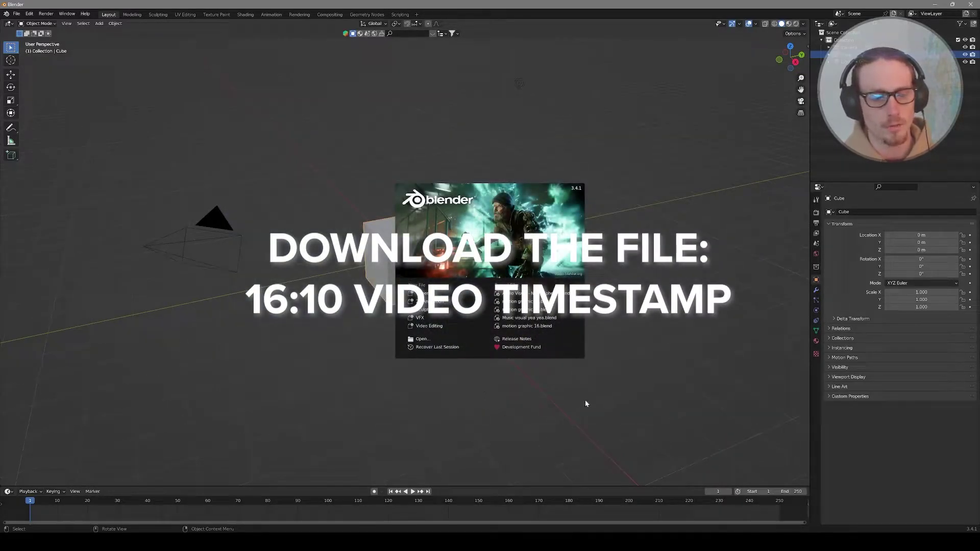
Dismiss the splash screen, set the render engine to Cycles and the device to GPU Compute
left_click(585, 401)
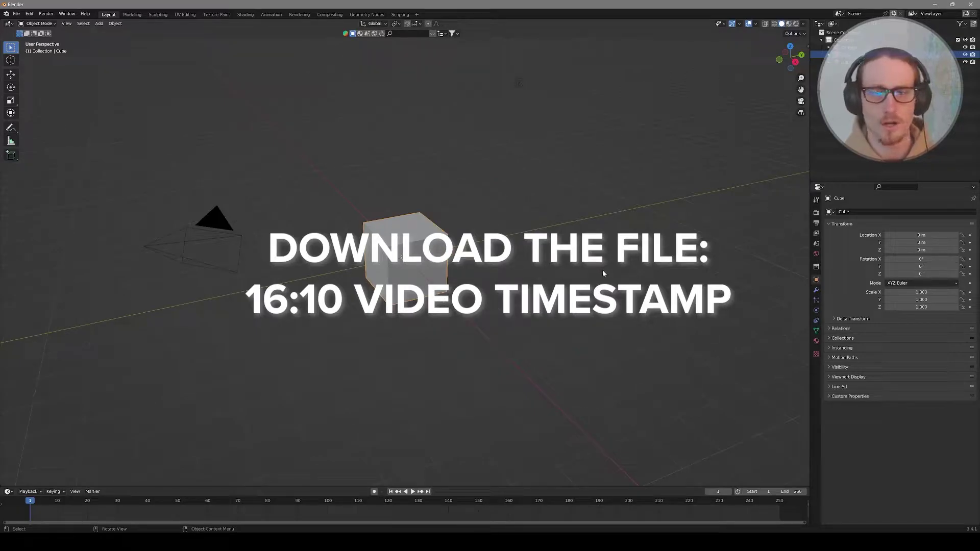
left_click(815, 212)
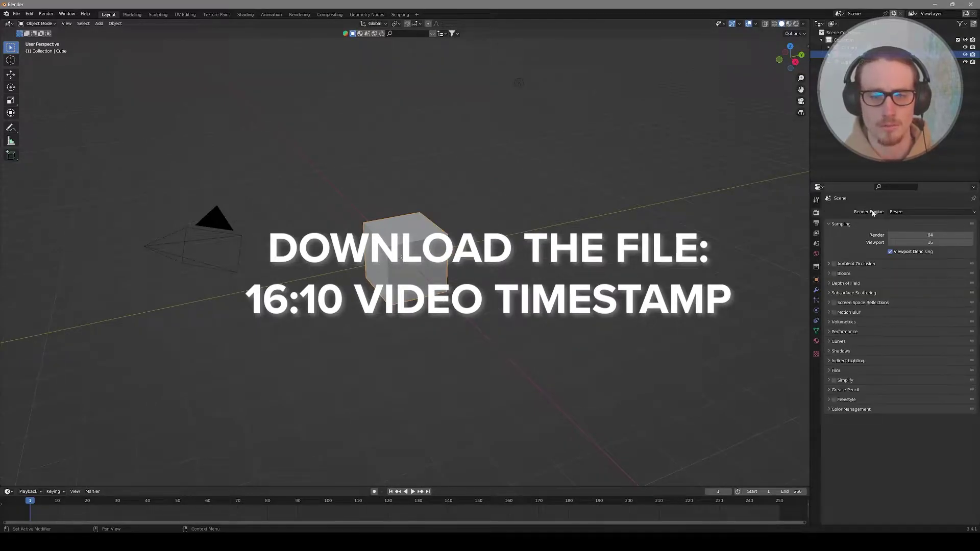
left_click(903, 211)
left_click(907, 231)
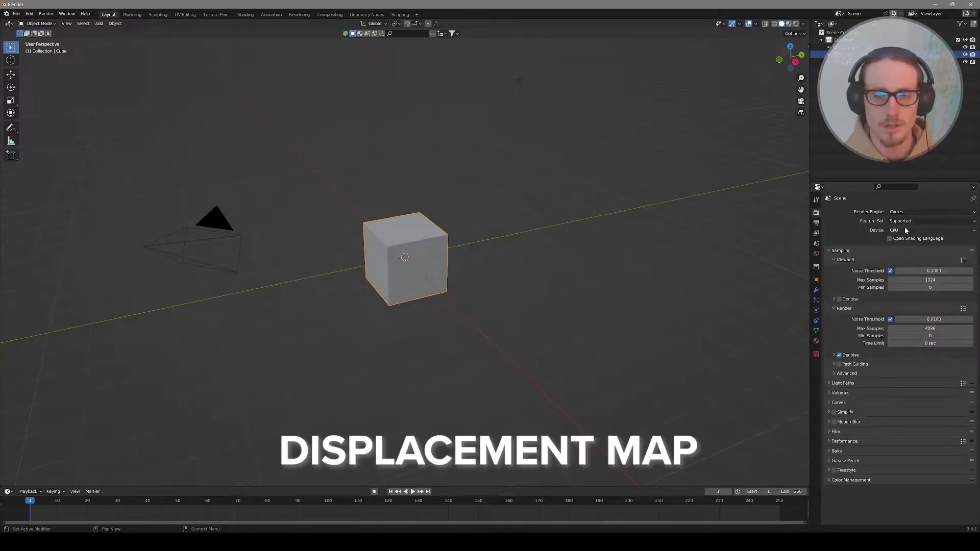
left_click(904, 229)
left_click(902, 247)
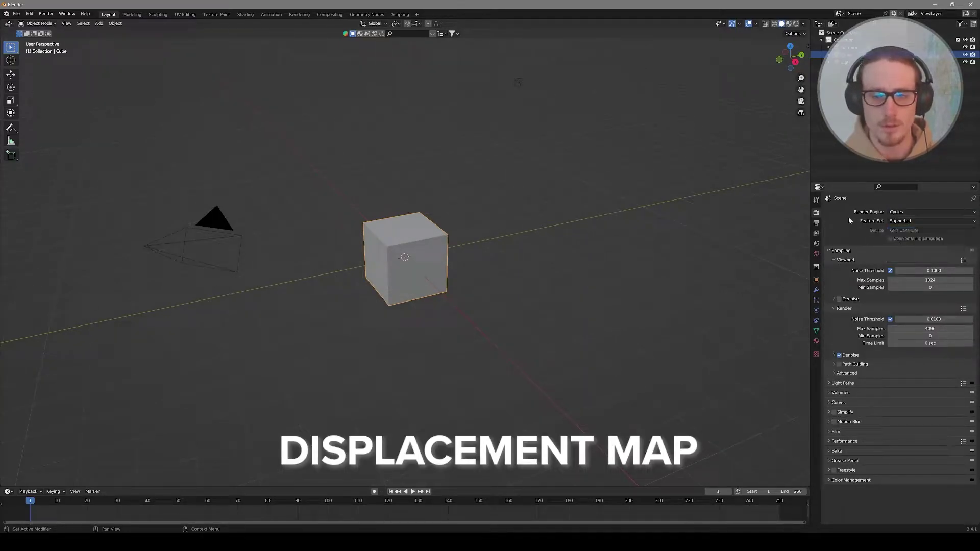
Set the displacement method of the cube's material to Displacement and Bump in its surface settings
left_click(816, 340)
scroll(844, 328, "down", 5)
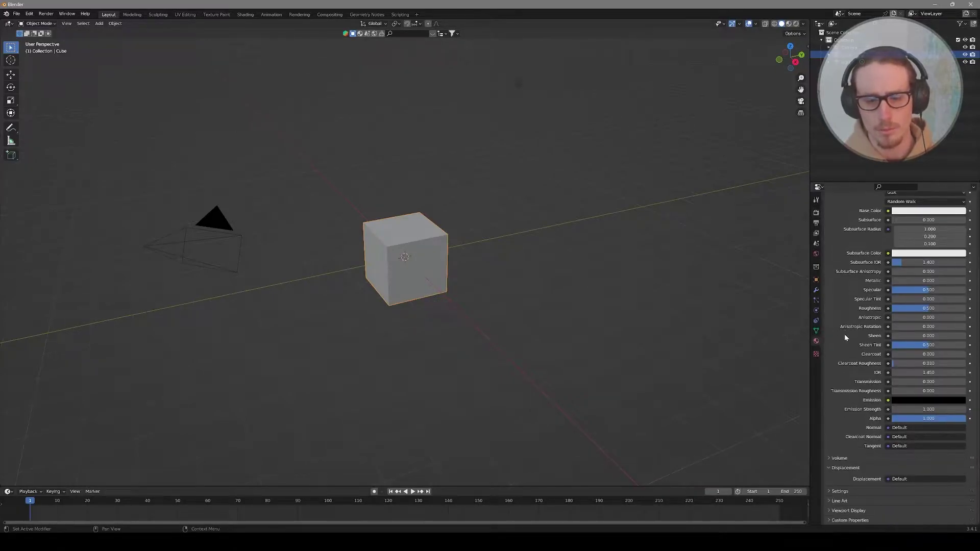
left_click(833, 492)
scroll(864, 420, "down", 4)
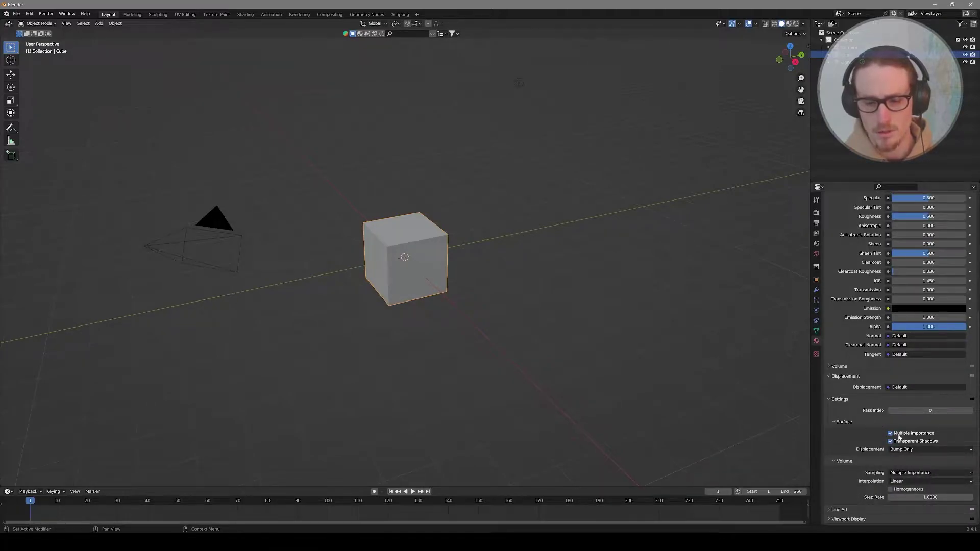
left_click(907, 450)
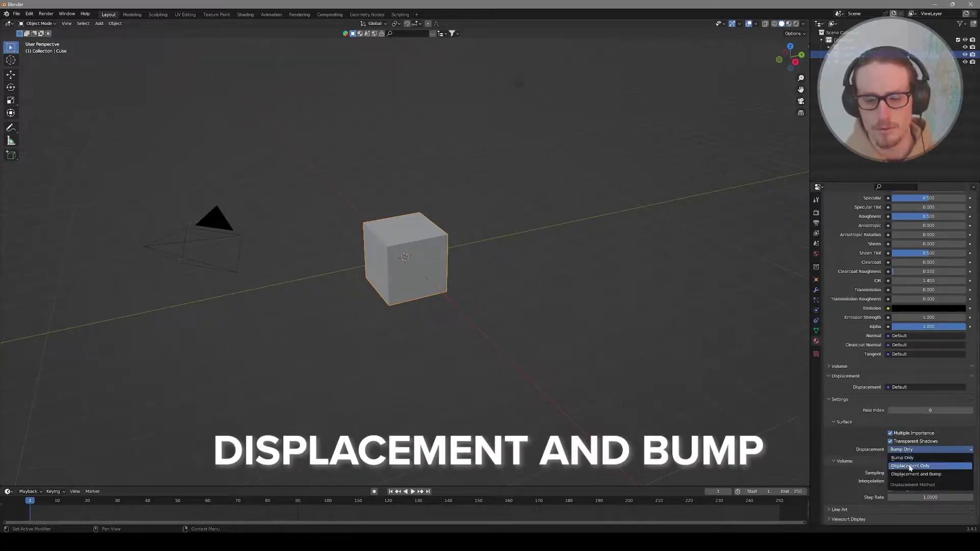
left_click(914, 474)
scroll(900, 245, "up", 8)
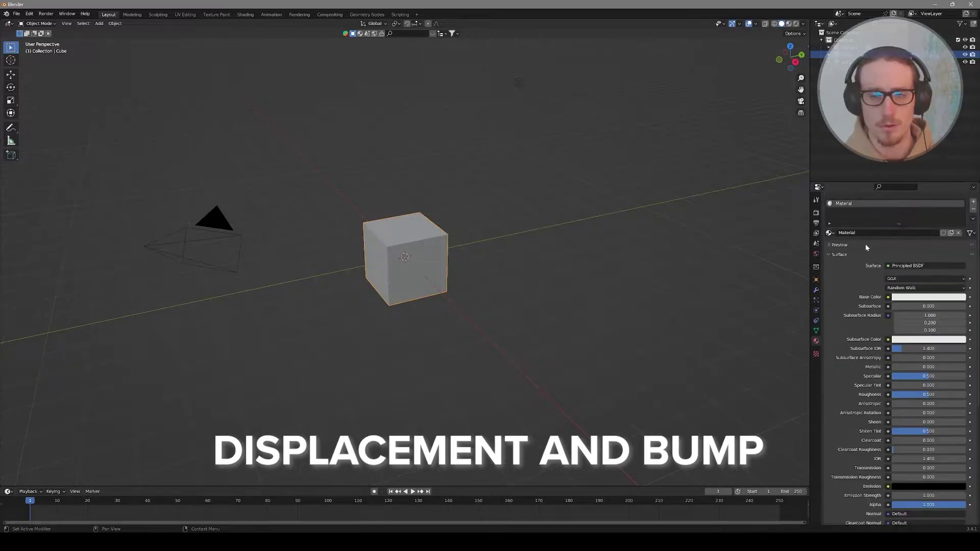
scroll(870, 240, "up", 1)
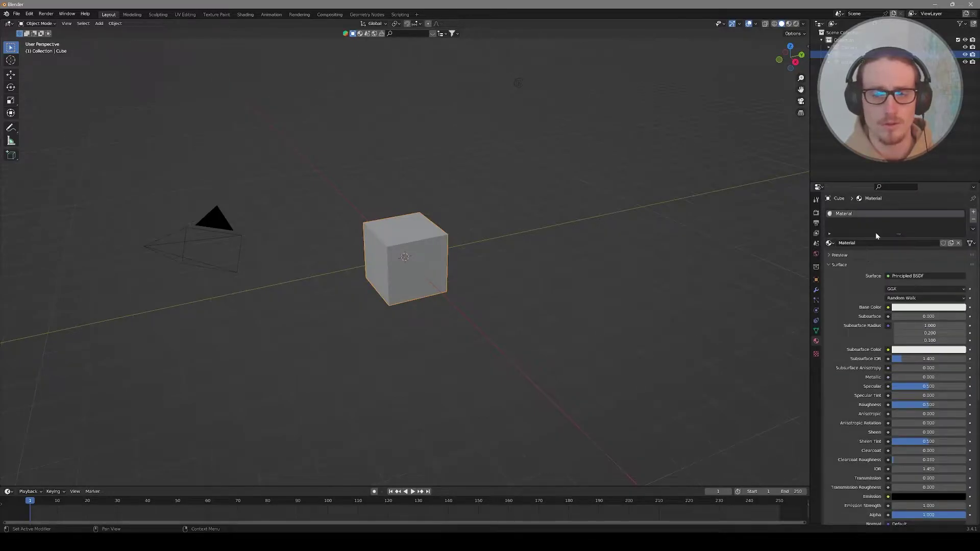
Set the maximum samples to 50 for the viewport and 100 for the render
left_click(815, 212)
left_click(920, 280)
type("50")
key("Return")
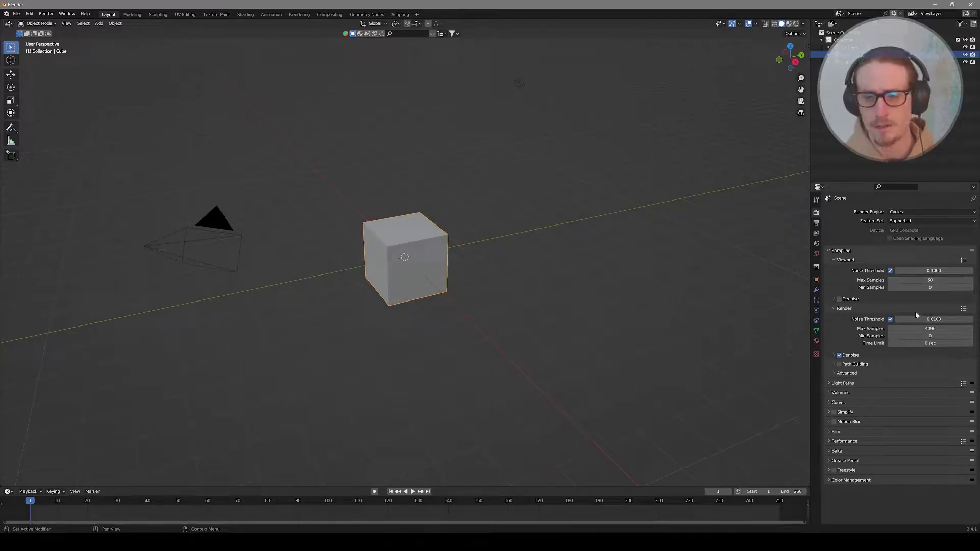
left_click(920, 328)
type("1")
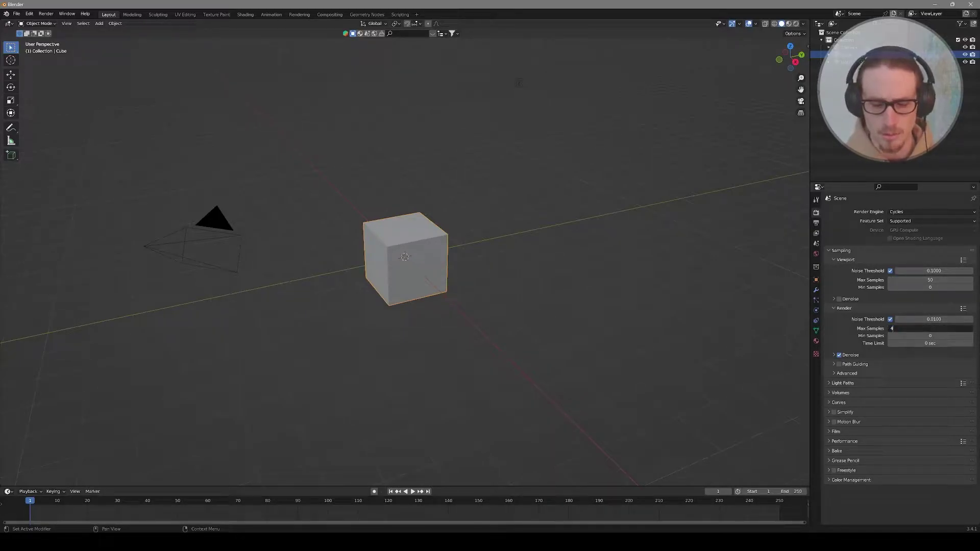
type("00")
key("Return")
Set the render output path to F:\GUMROAD\tut sphere noise 02 and the file format to FFmpeg Video
left_click(816, 223)
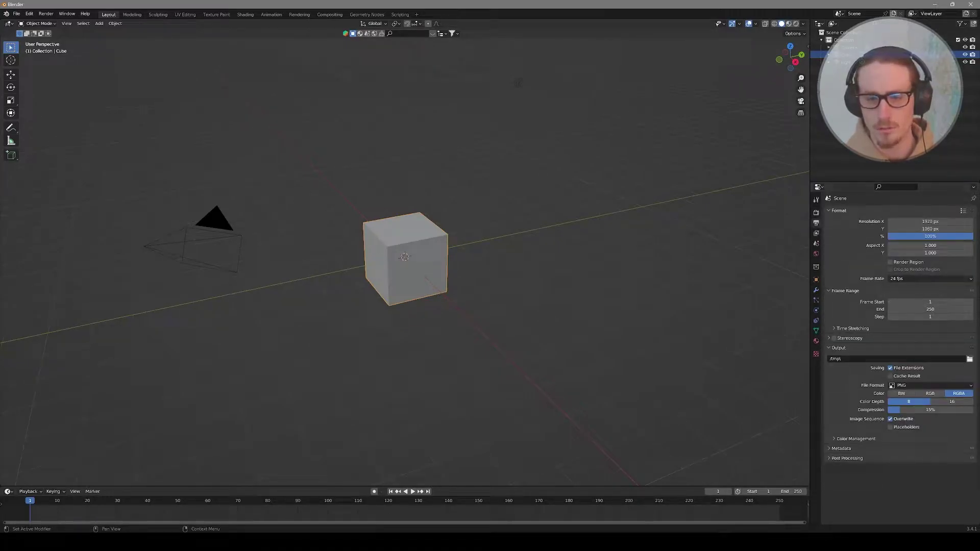
left_click(968, 362)
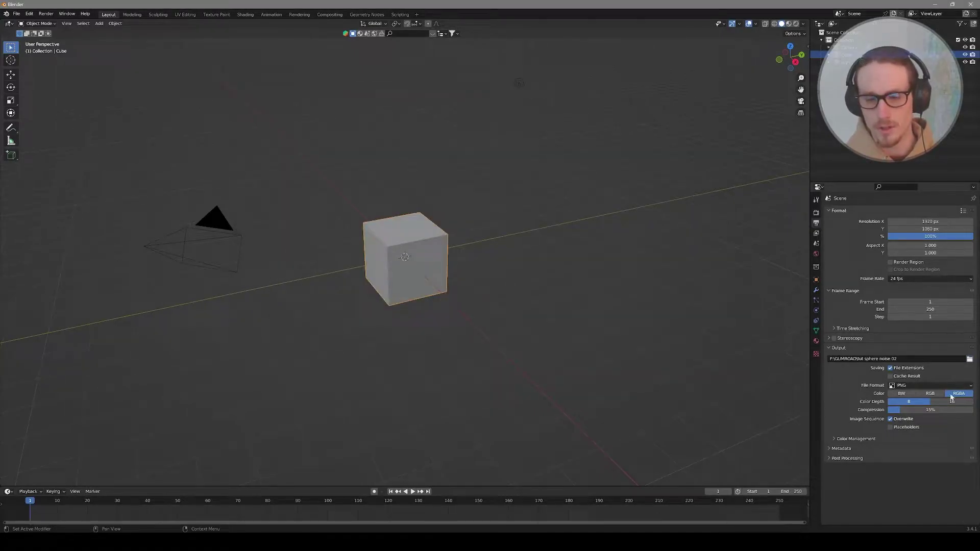
left_click(950, 386)
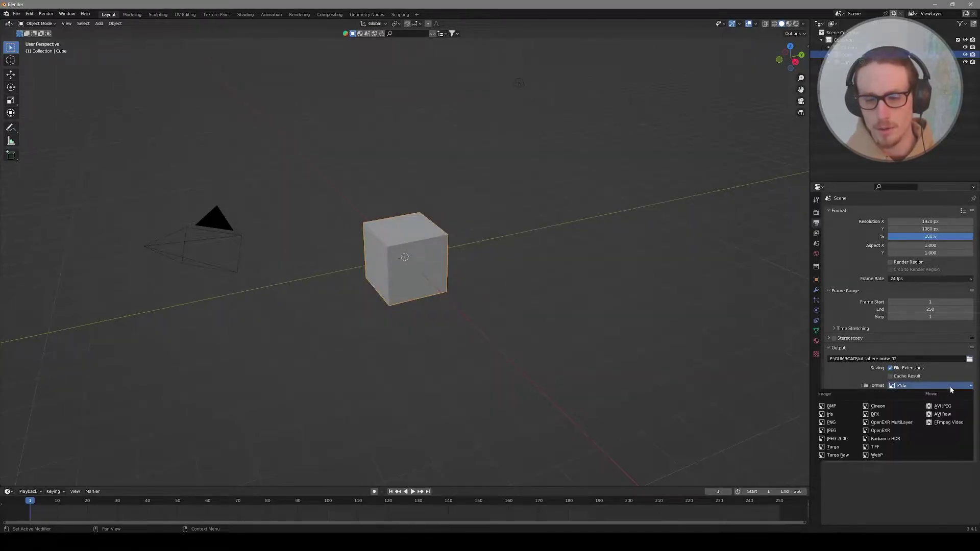
left_click(947, 423)
Set the video encoding container to MPEG-4 and the output quality to Perceptually Lossless
left_click(845, 414)
scroll(847, 417, "down", 1)
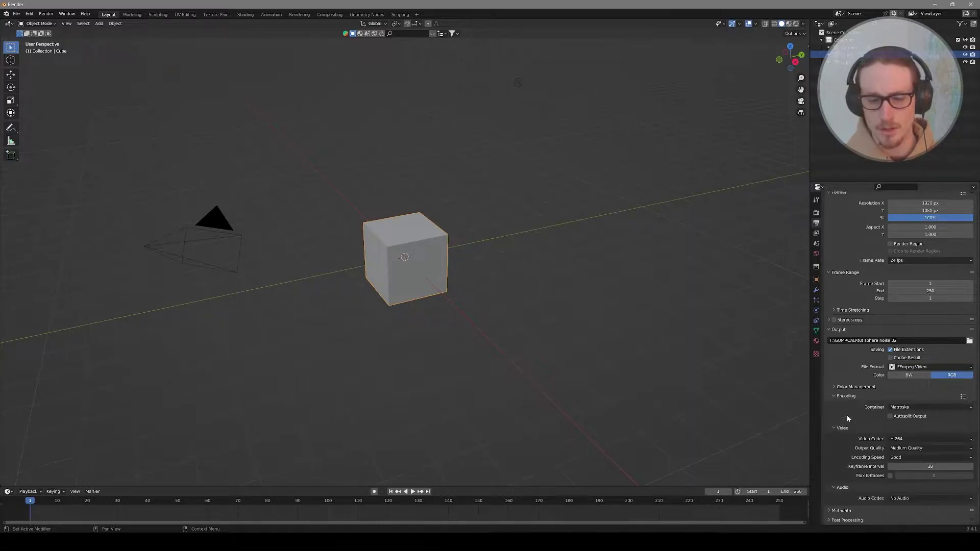
left_click(911, 407)
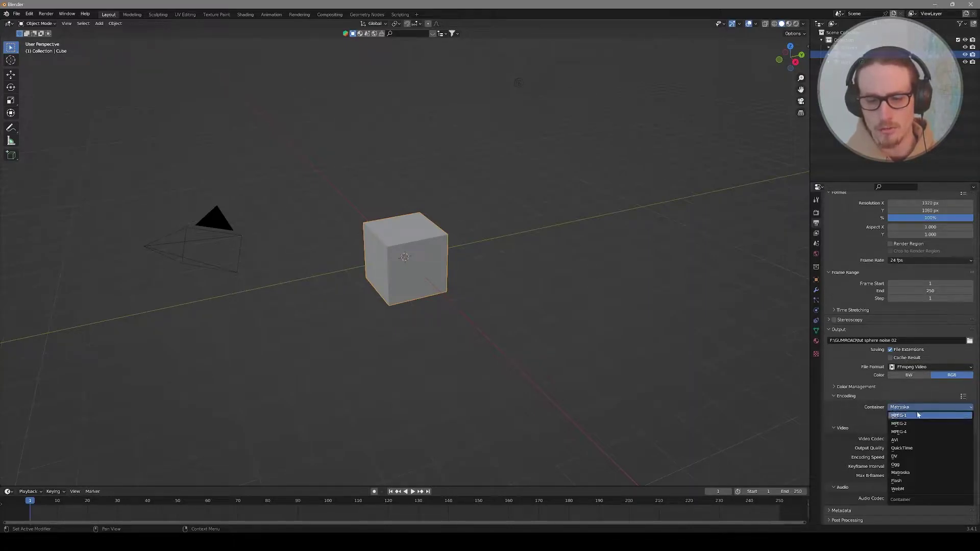
left_click(907, 434)
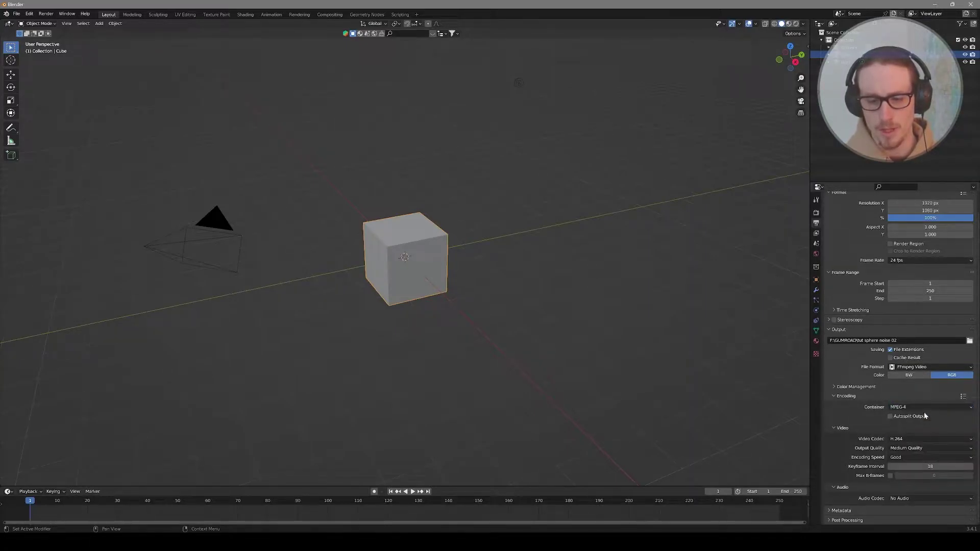
left_click(901, 448)
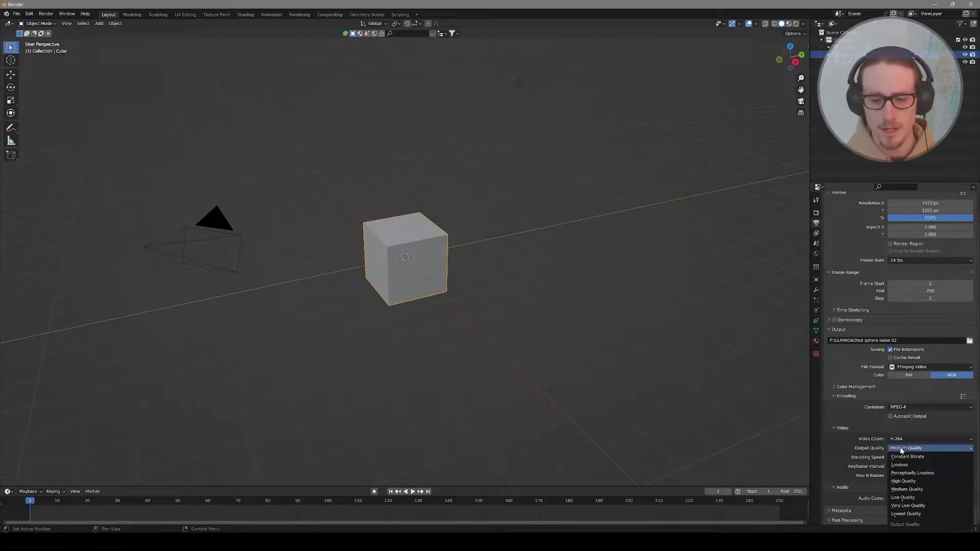
left_click(891, 473)
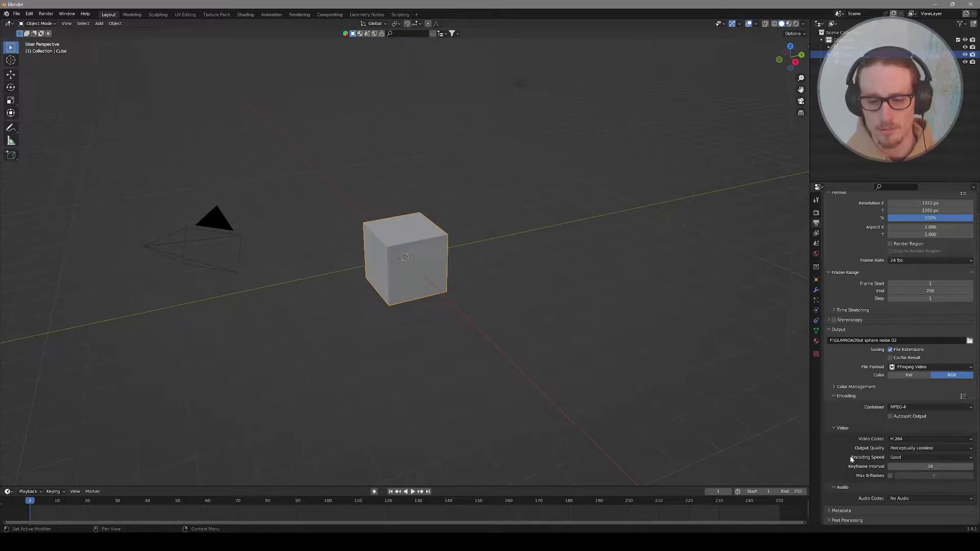
Set the audio codec of the video output to AAC
left_click(915, 498)
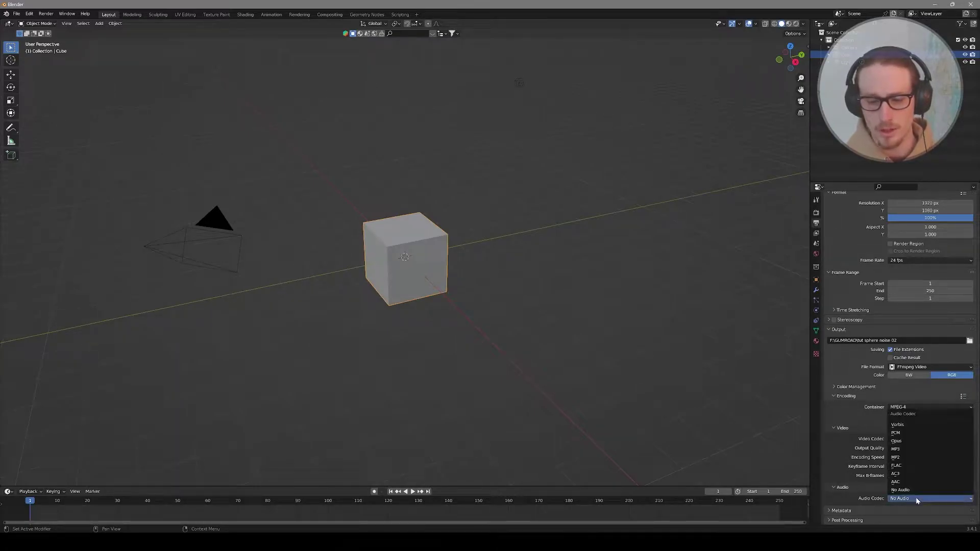
left_click(907, 481)
scroll(898, 494, "down", 2)
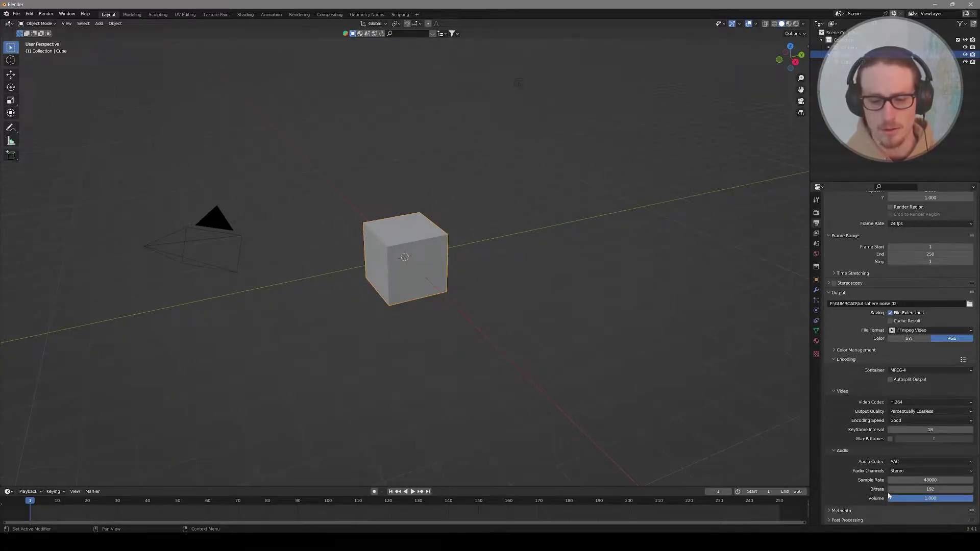
scroll(833, 432, "up", 3)
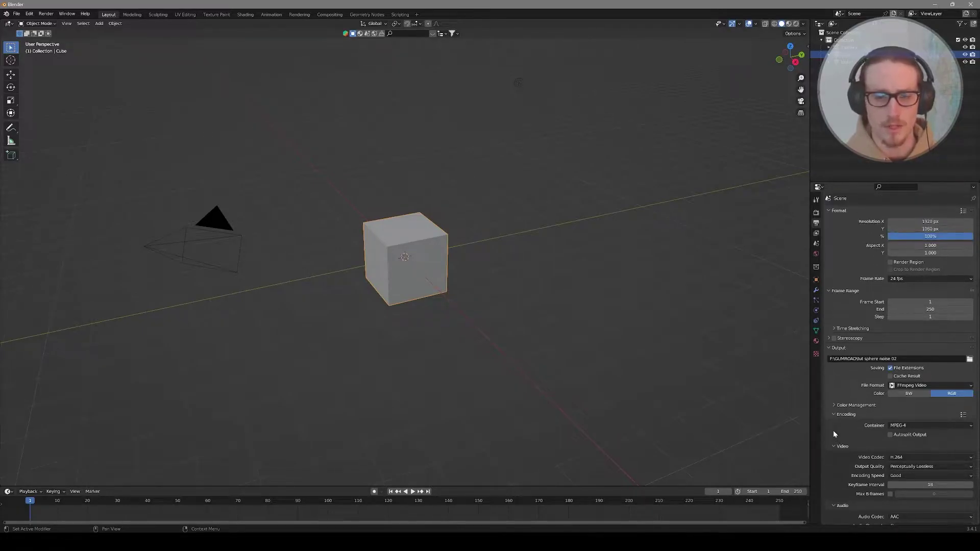
Split the 3D viewport horizontally at about mid-height and turn the lower area into a Shader Editor
right_click(477, 494)
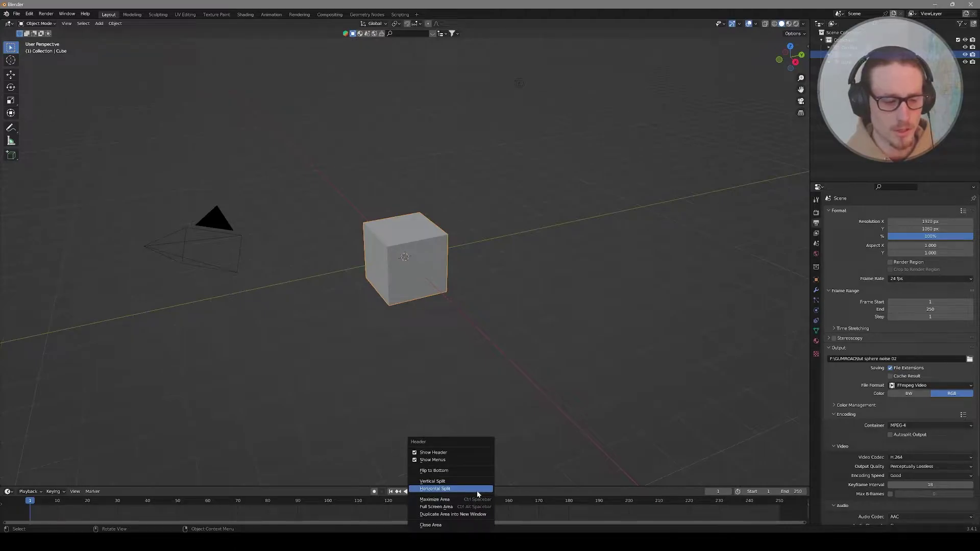
left_click(475, 489)
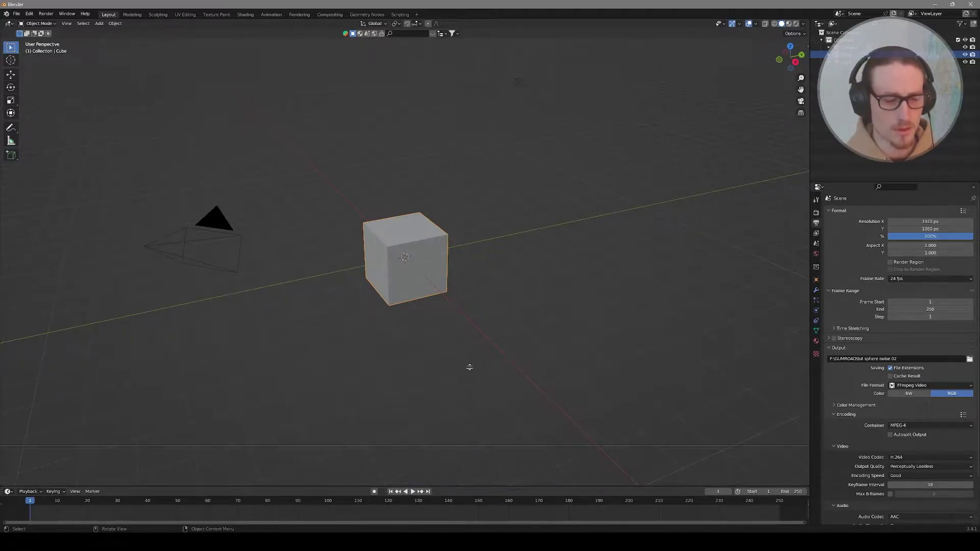
left_click(458, 266)
left_click(8, 270)
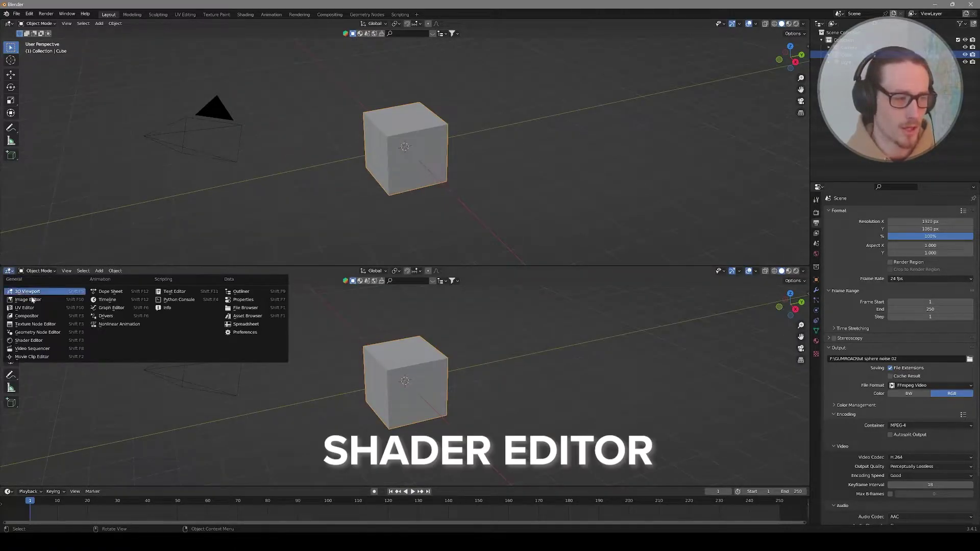
left_click(29, 341)
Split the upper 3D viewport vertically down the middle and turn its left half into a Video Sequencer
right_click(180, 270)
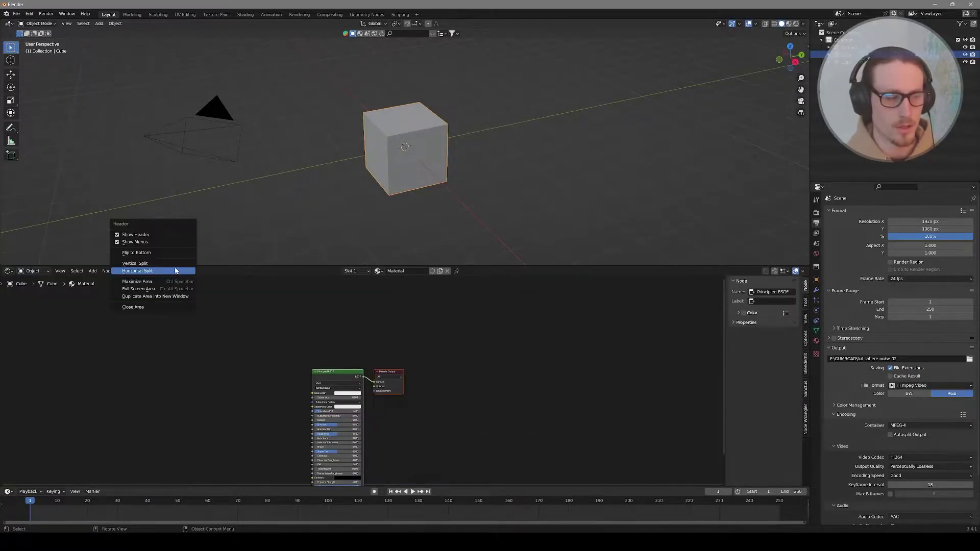
left_click(134, 263)
left_click(404, 130)
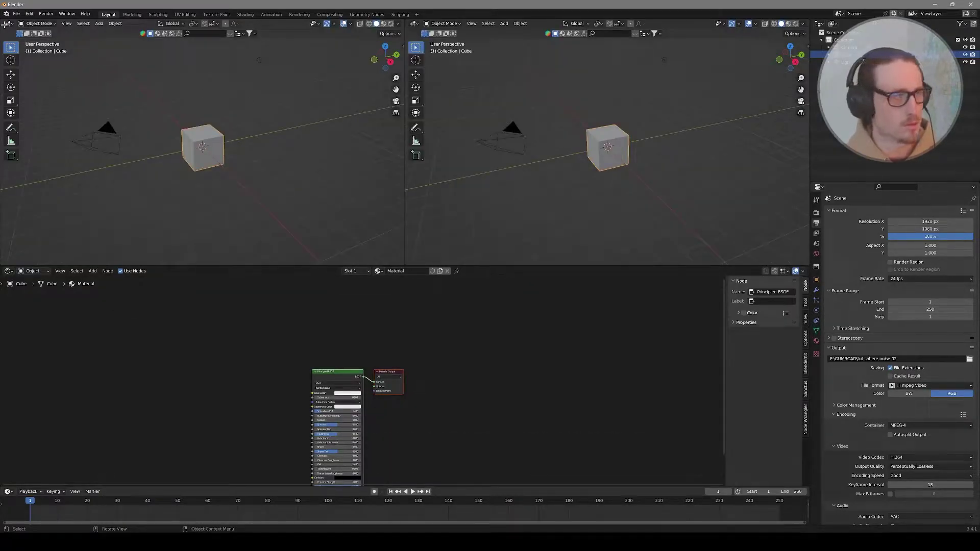
left_click(9, 24)
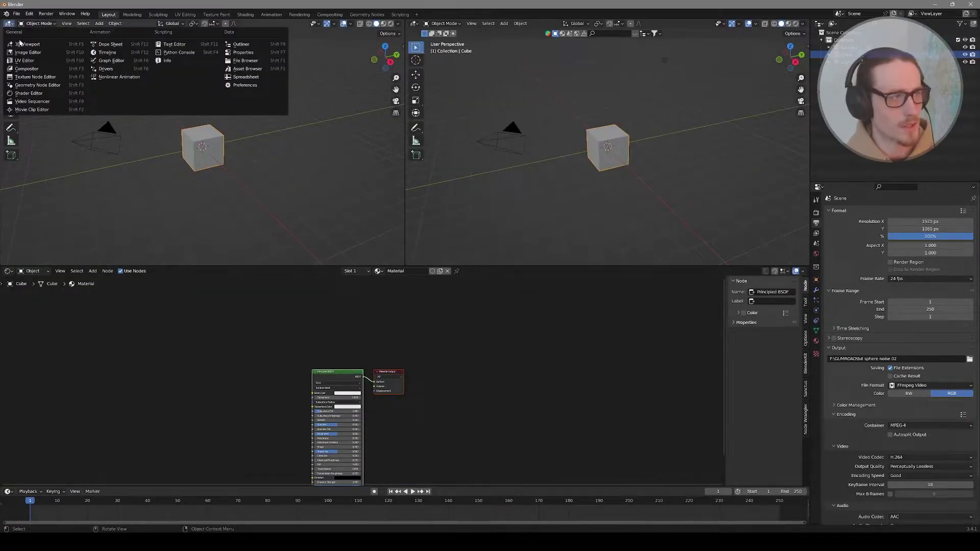
left_click(33, 102)
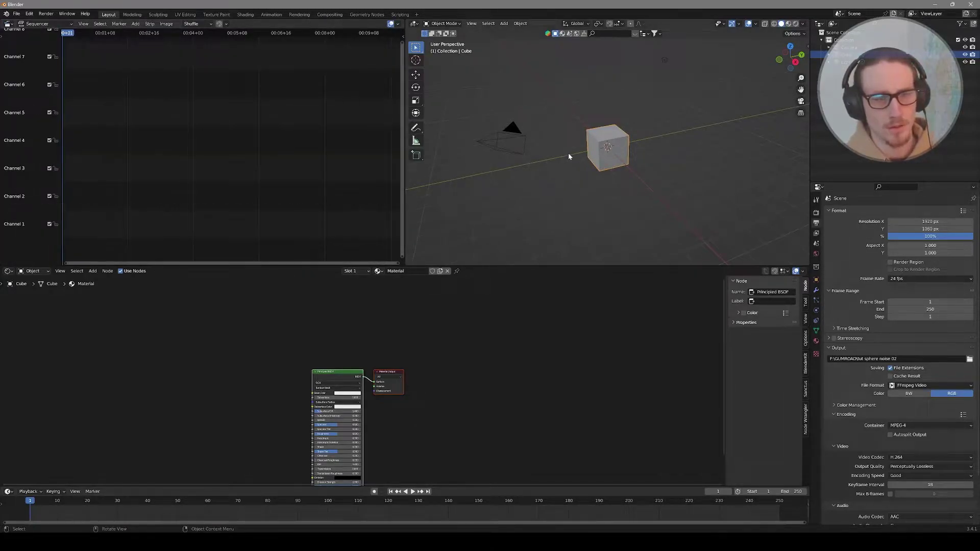
middle_click_drag(567, 152, 581, 168)
Add the Flutez MP3 from the Downloads folder as a sound strip on channel 1, starting at frame 0
left_click(61, 35)
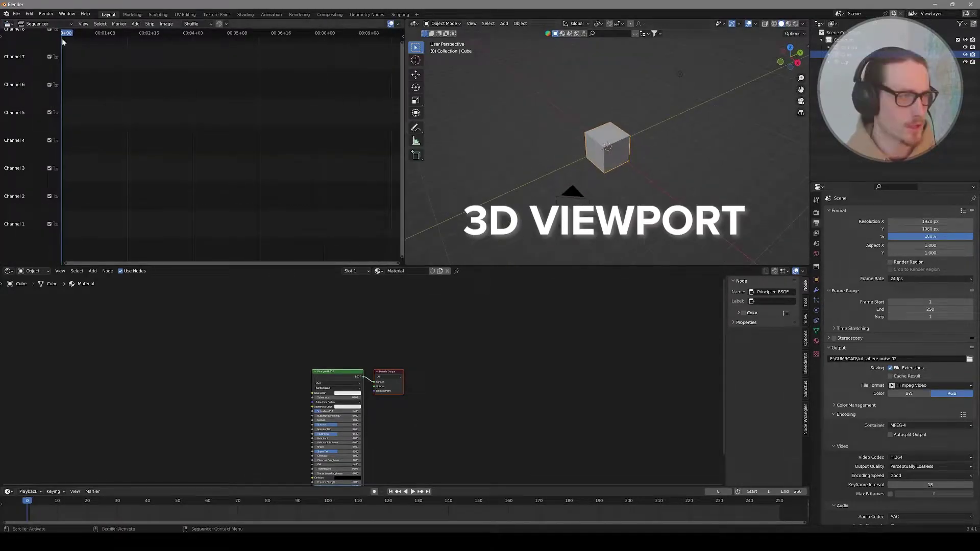
left_click(135, 24)
left_click(154, 66)
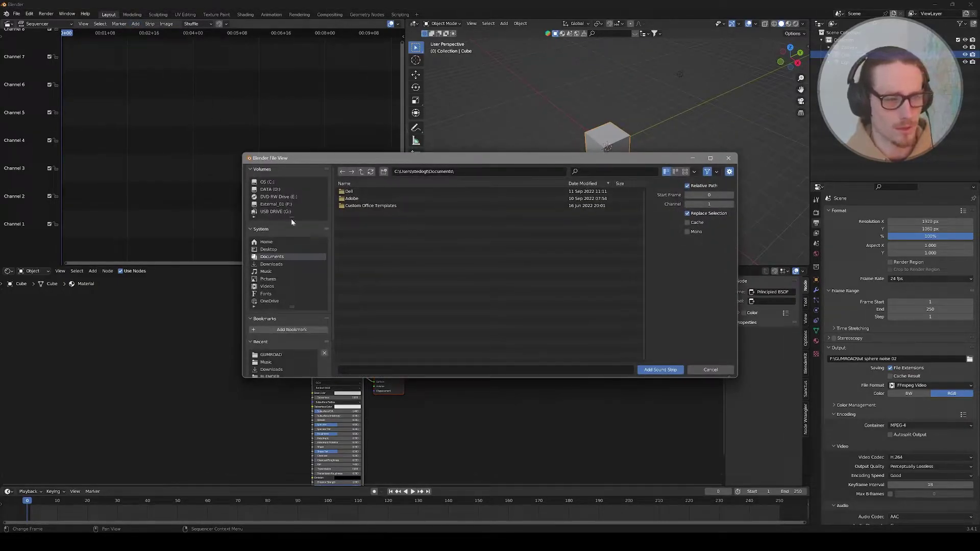
left_click(271, 263)
left_click(364, 226)
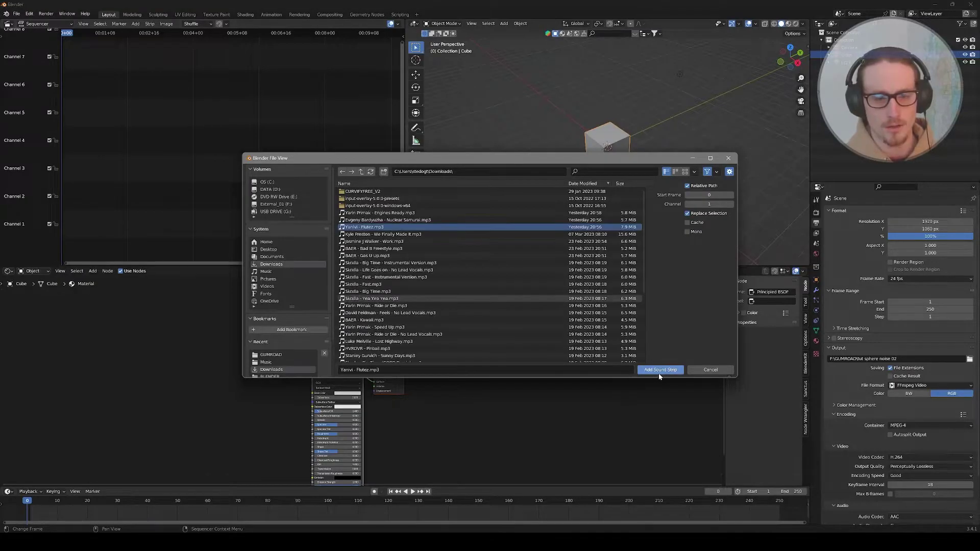
left_click(661, 369)
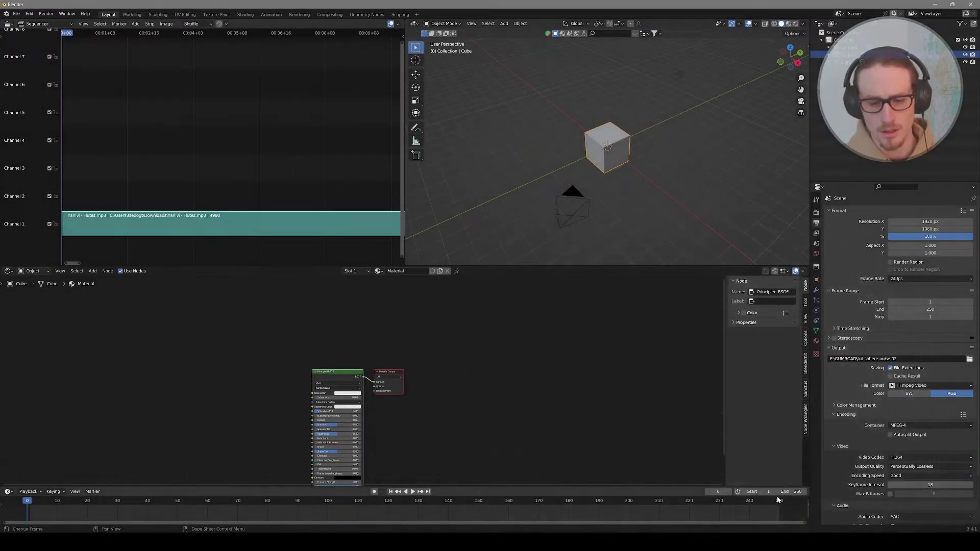
Set the scene's end frame to 4980 to match the sound strip's length
left_click(786, 491)
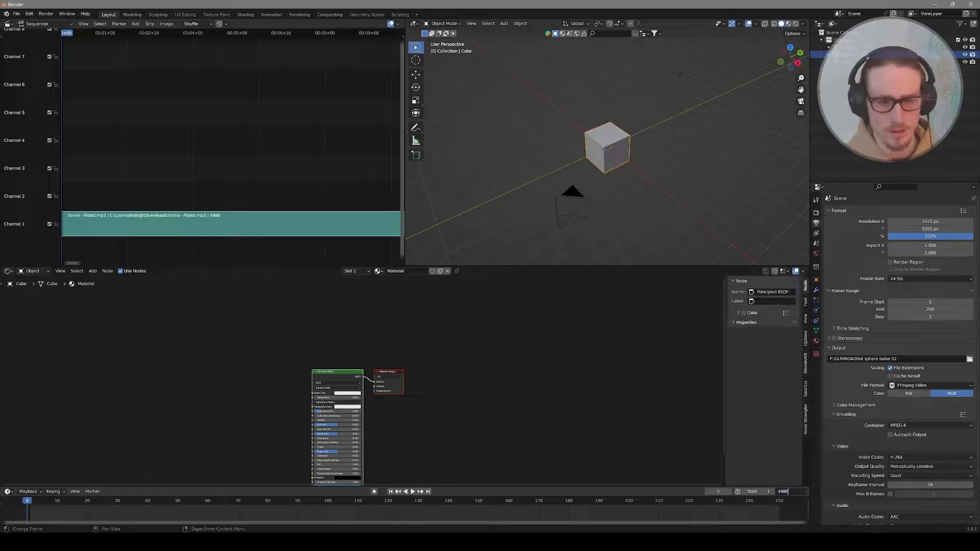
type("4980")
key("Return")
scroll(544, 502, "down", 6)
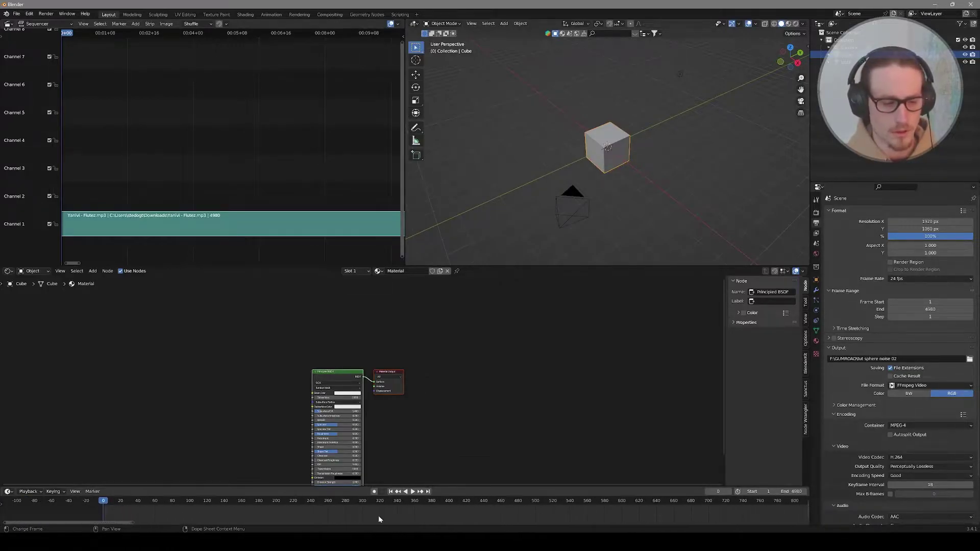
Fit the full frame range in the timeline and play the animation briefly to check the music playback
scroll(378, 518, "down", 10)
mouse_move(483, 507)
middle_mouse_down()
mouse_move(496, 508)
mouse_move(476, 509)
middle_mouse_up()
scroll(458, 510, "up", 1)
scroll(457, 510, "down", 5)
scroll(458, 510, "up", 6)
scroll(458, 507, "down", 3)
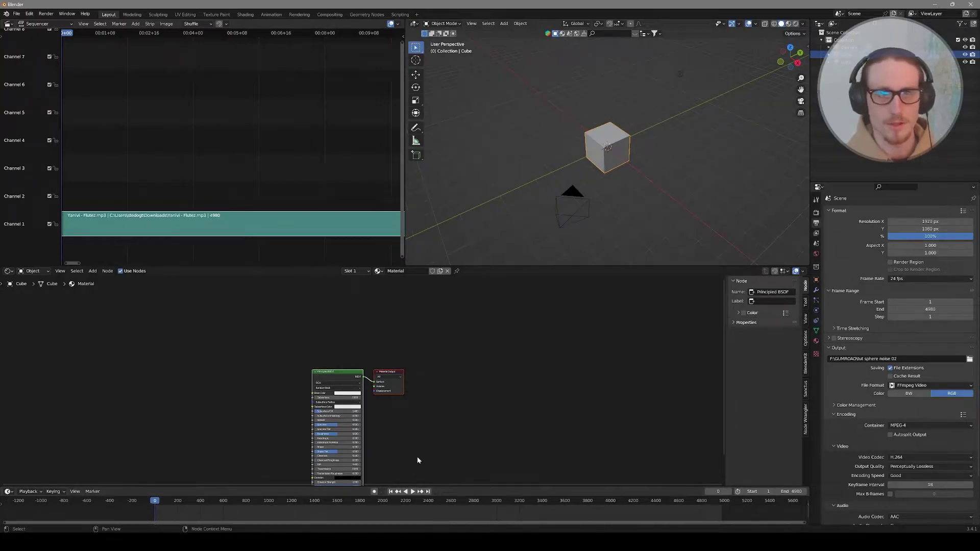
left_click(413, 491)
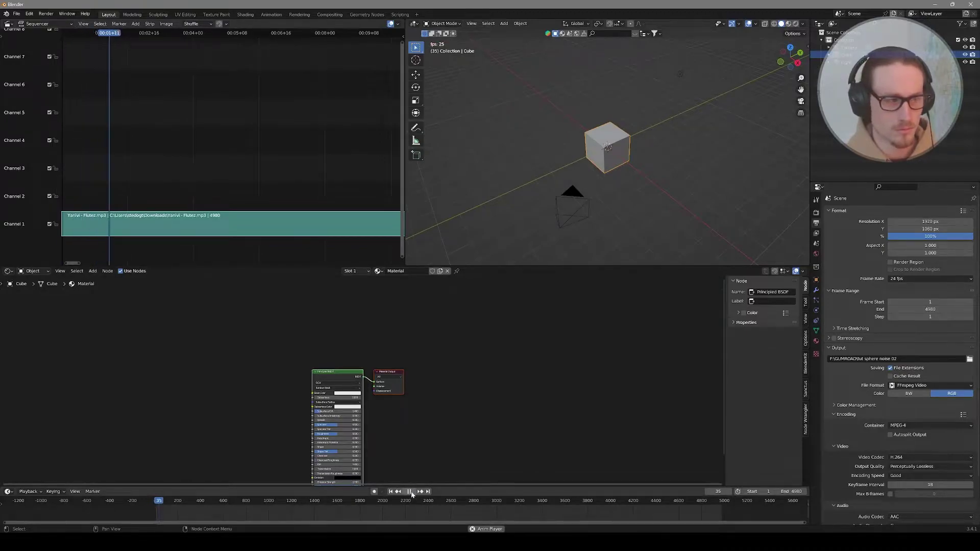
key("Escape")
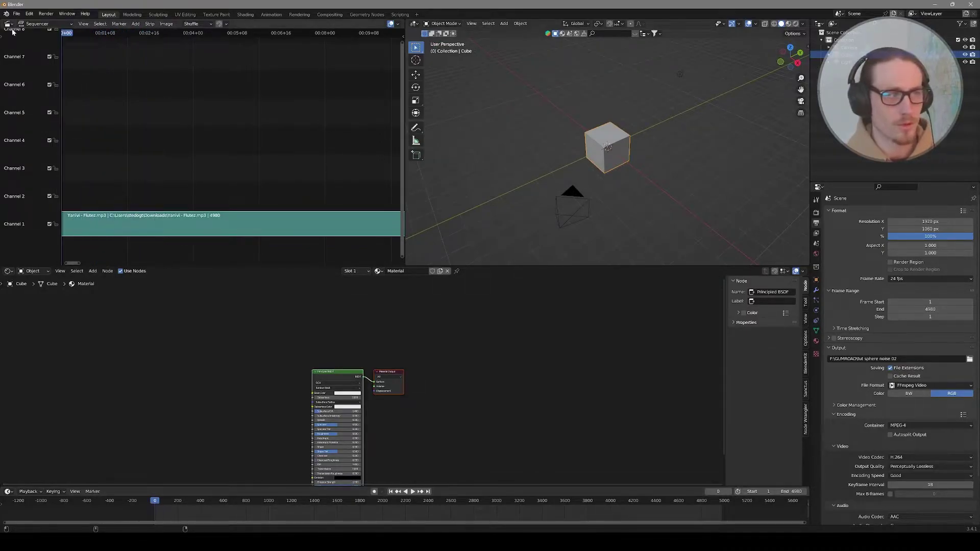
Turn the Video Sequencer area into a Graph Editor
left_click(10, 25)
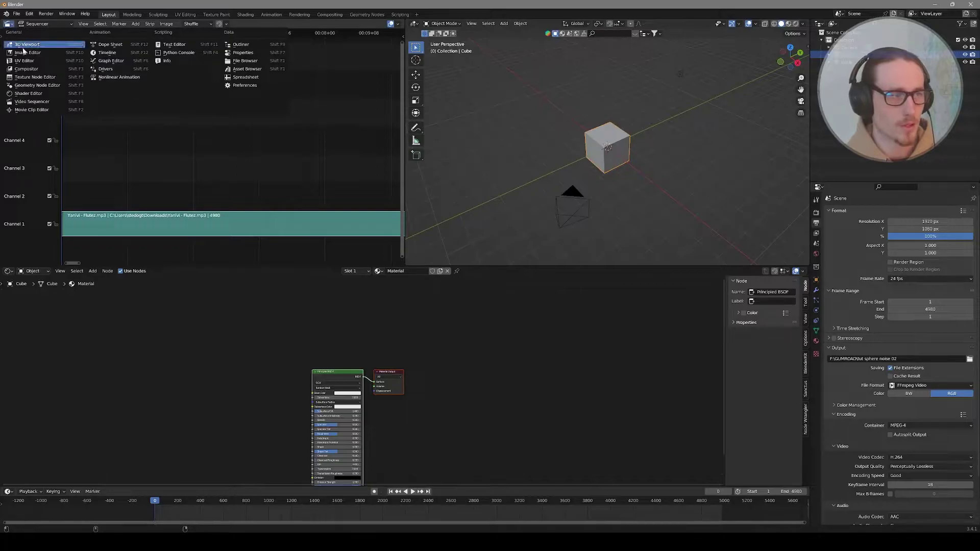
left_click(113, 61)
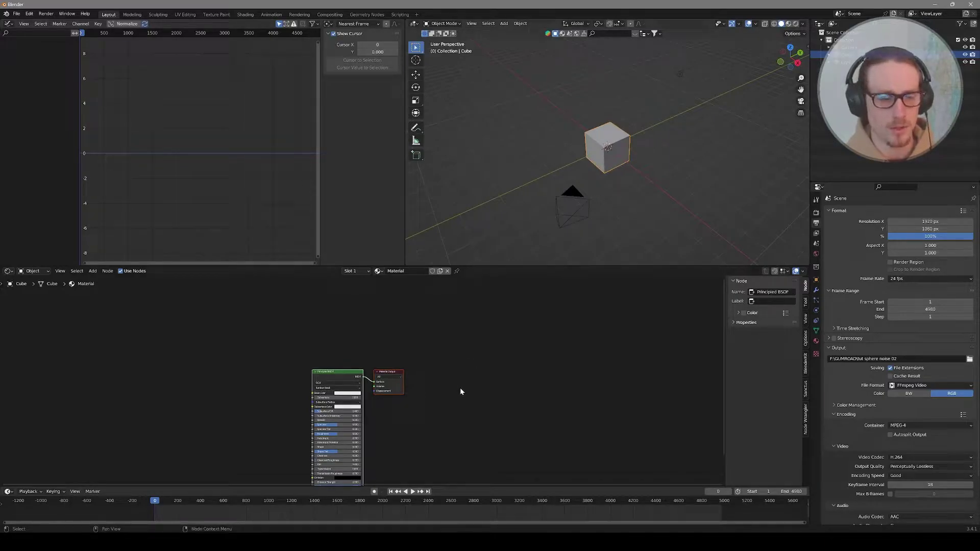
Move the Material Output node down so it sits below and beside the lower end of the Principled BSDF
key("Home")
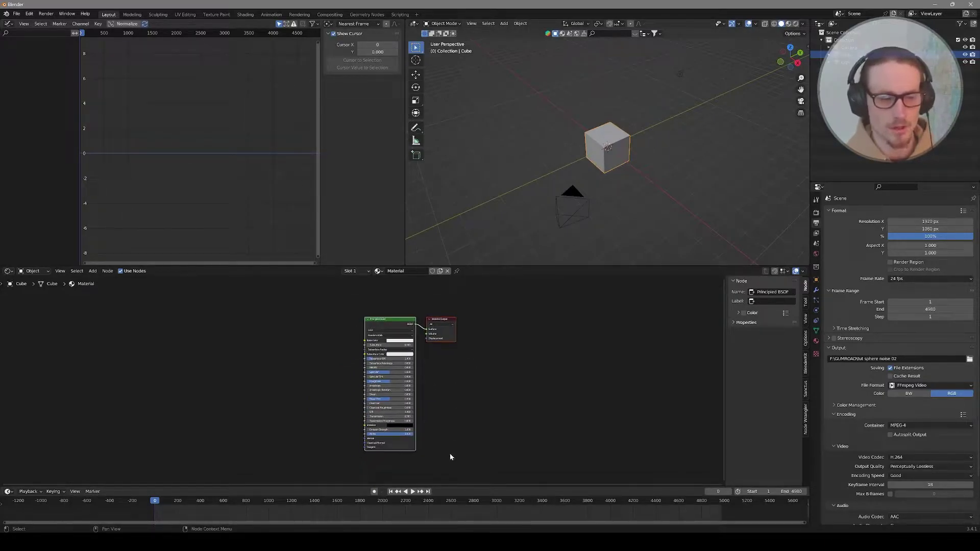
middle_click_drag(449, 453, 465, 424)
left_click_drag(455, 310, 460, 448)
middle_click_drag(527, 467, 579, 429)
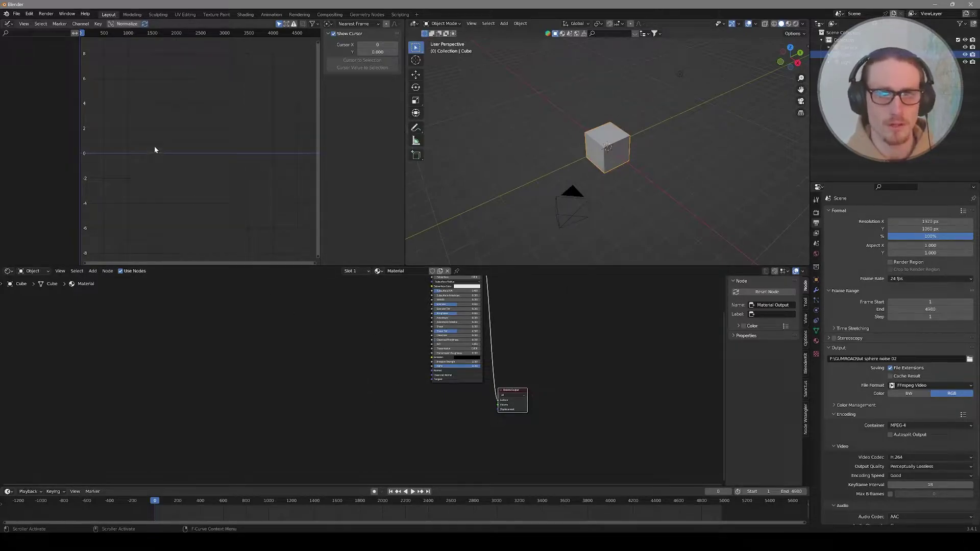
Add a Subdivision Surface modifier to the default cube
middle_click_drag(436, 195, 617, 147)
scroll(615, 136, "up", 2)
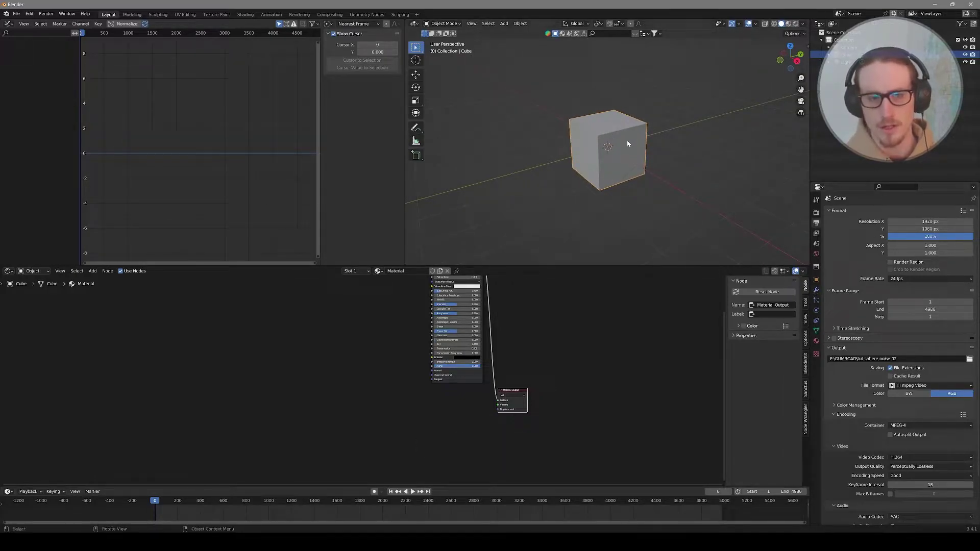
left_click(816, 291)
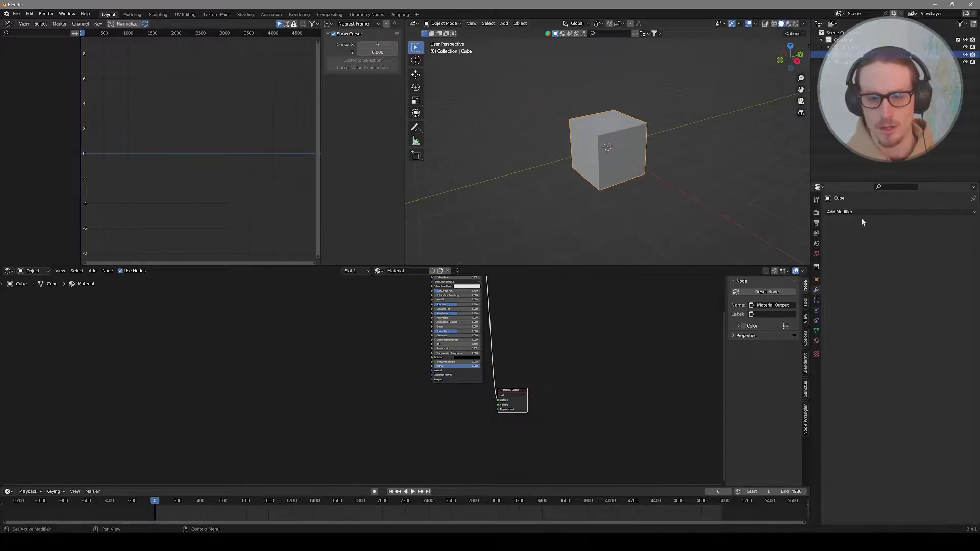
left_click(860, 211)
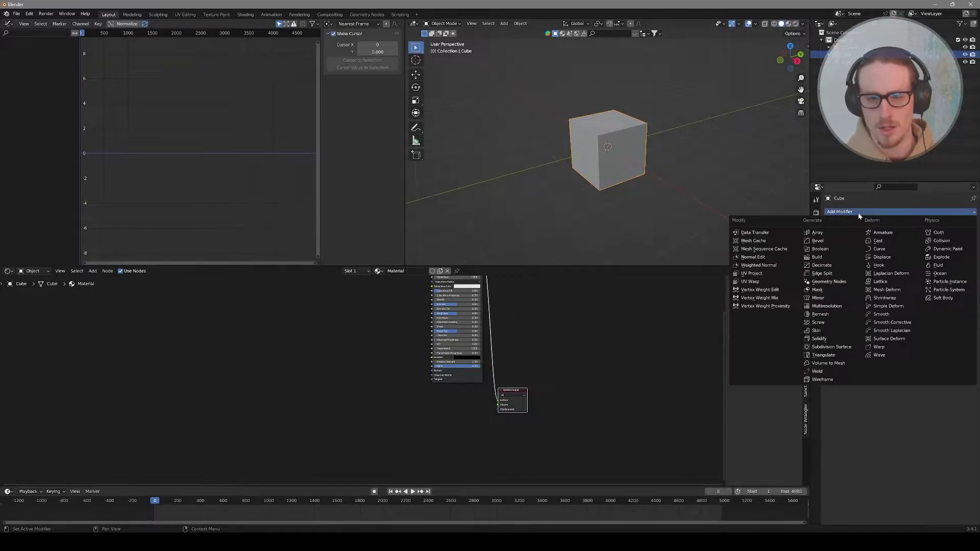
left_click(832, 347)
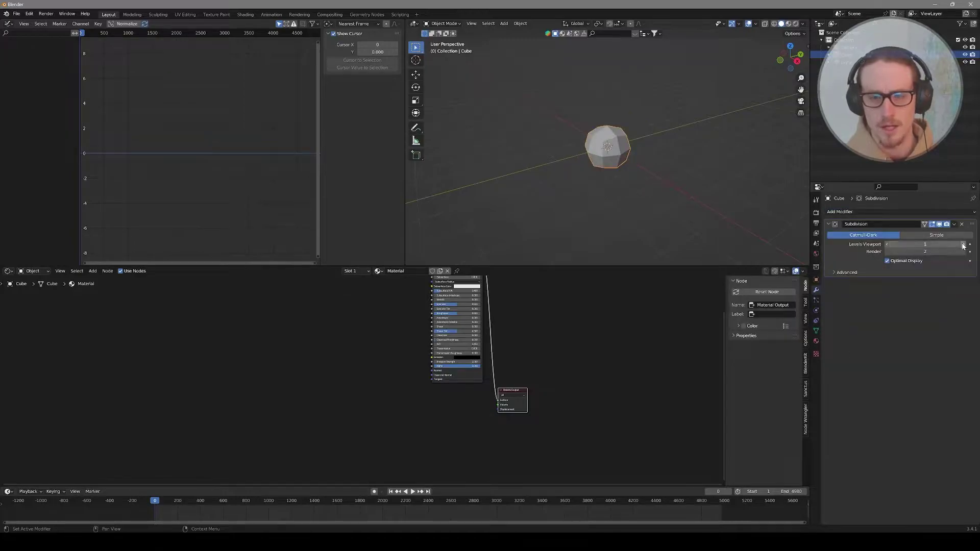
Set both the viewport and render levels of the Subdivision modifier to 4 and inspect the rounded shape
left_click(964, 245)
left_click(964, 245)
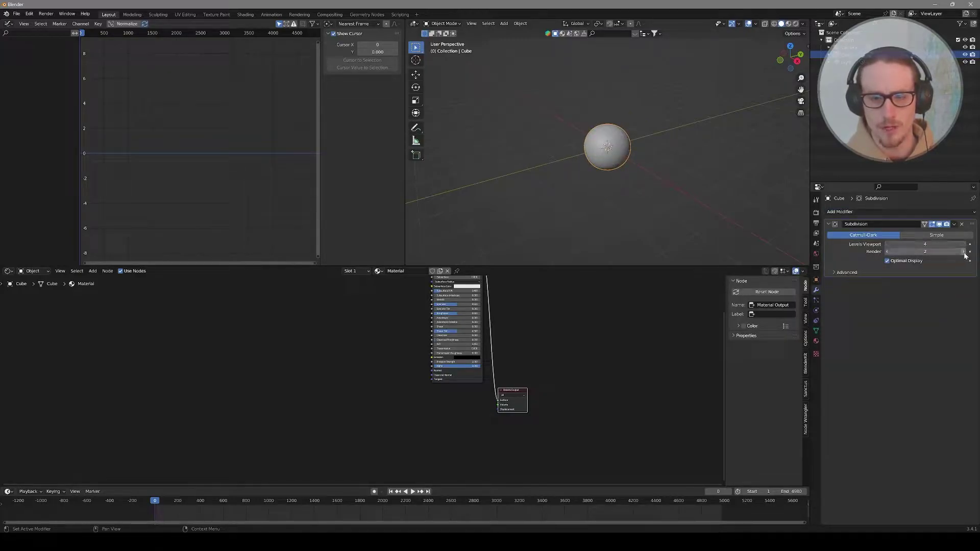
left_click(963, 252)
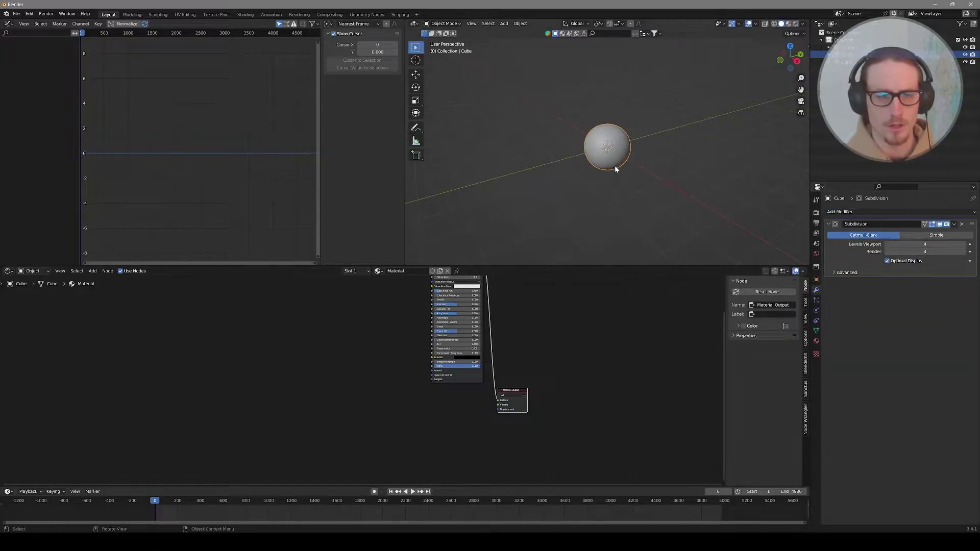
scroll(611, 143, "up", 6)
scroll(610, 143, "up", 3)
middle_click_drag(602, 144, 634, 136)
scroll(623, 151, "down", 2)
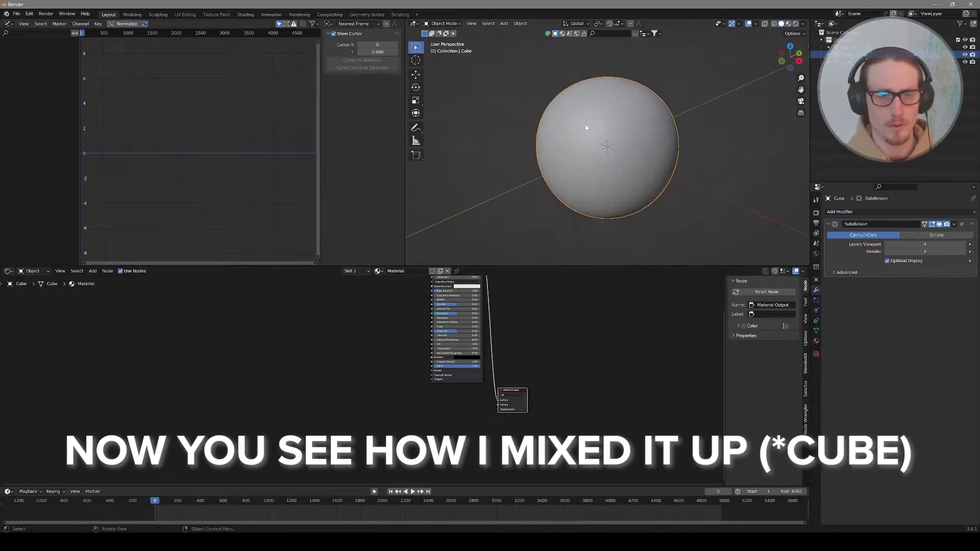
scroll(636, 162, "down", 2)
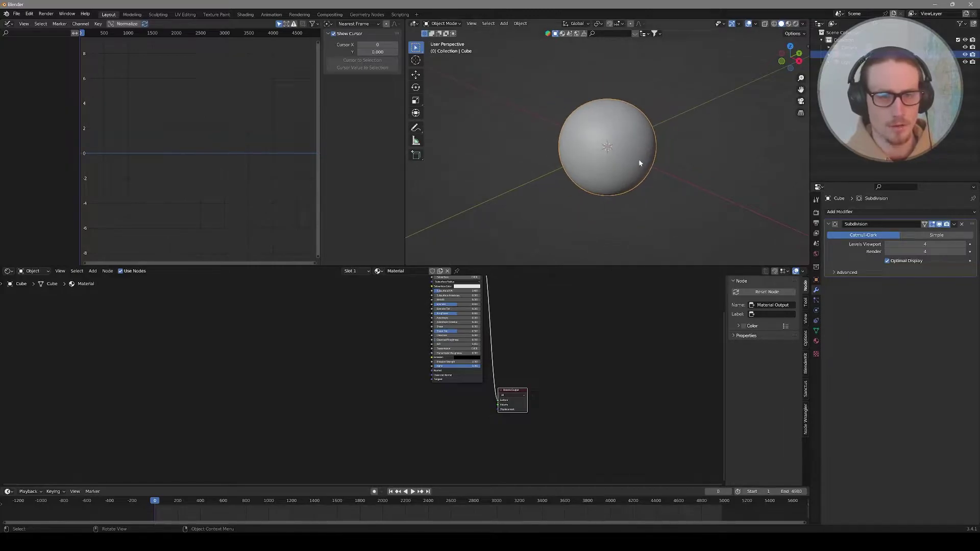
middle_click_drag(448, 416, 463, 414)
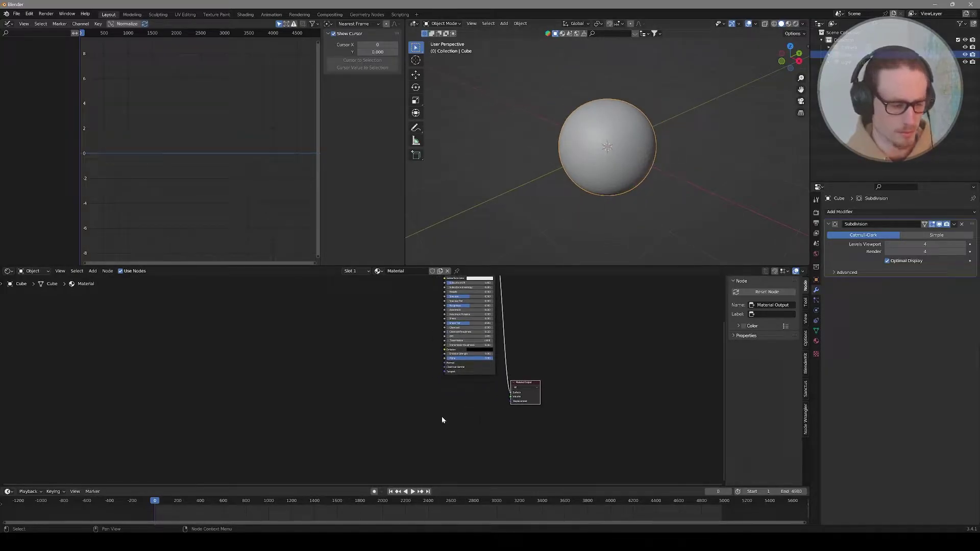
left_click(421, 415)
key("shift+a")
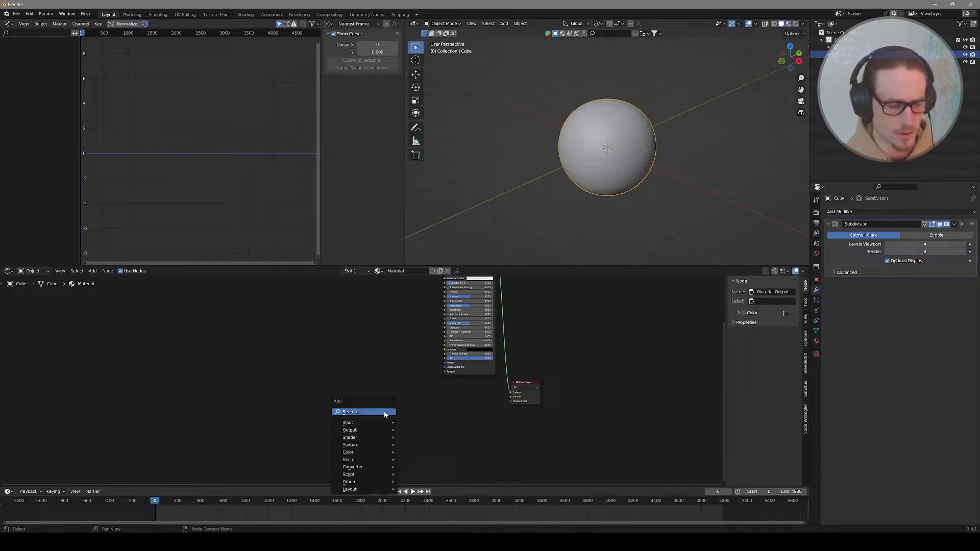
key("t")
key("e")
key("Escape")
Add a Noise Texture node to the material, placed to the left of the Principled BSDF
key("shift+a")
type("snoise")
key("Return")
left_click(383, 329)
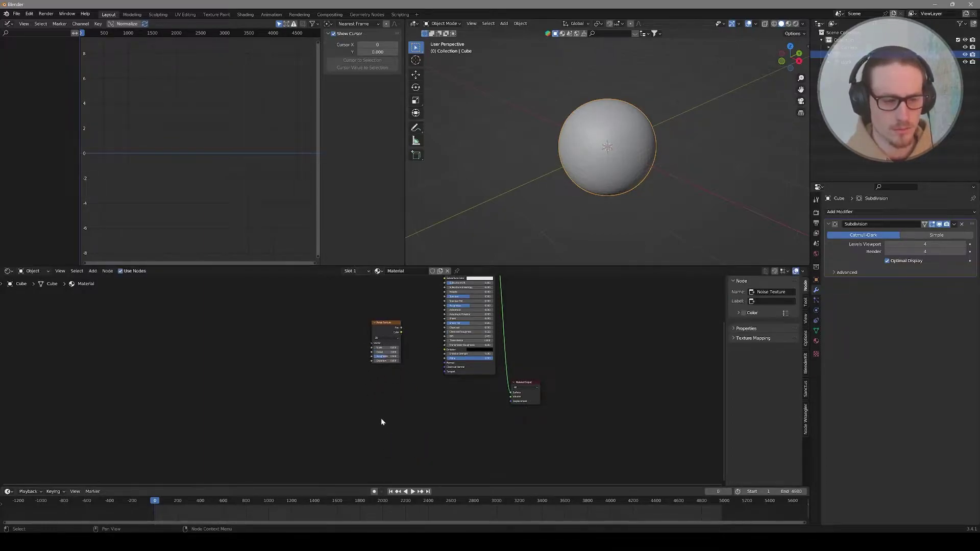
Add a Wave Texture node to the material, placed below the Noise Texture
key("shift+a")
type("s")
type("wave")
key("Return")
left_click(389, 433)
Add a Displacement node beside the Wave Texture and connect it to the Displacement input of the Material Output
middle_click_drag(413, 411, 446, 406)
left_click(445, 402)
key("shift+a")
left_click(445, 403)
type("dis")
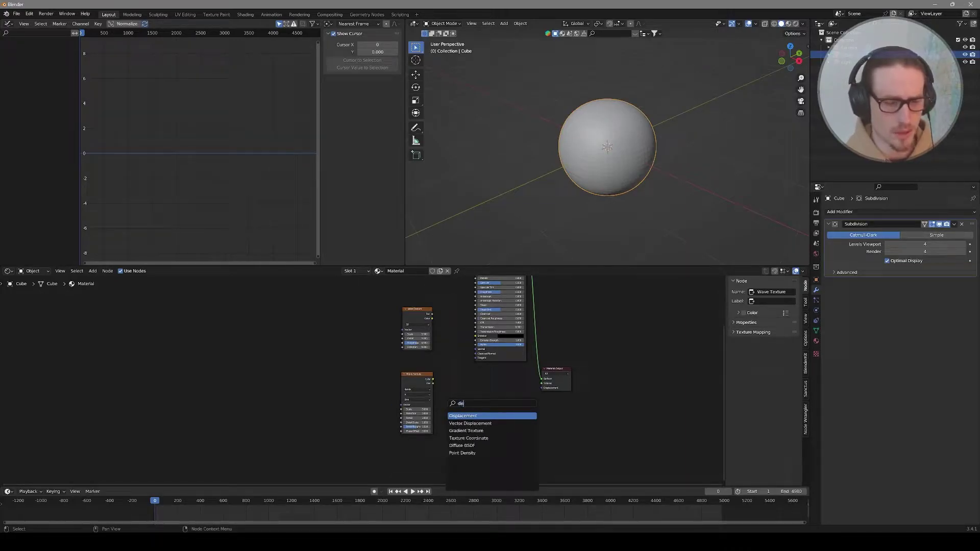
key("Down")
left_click(463, 416)
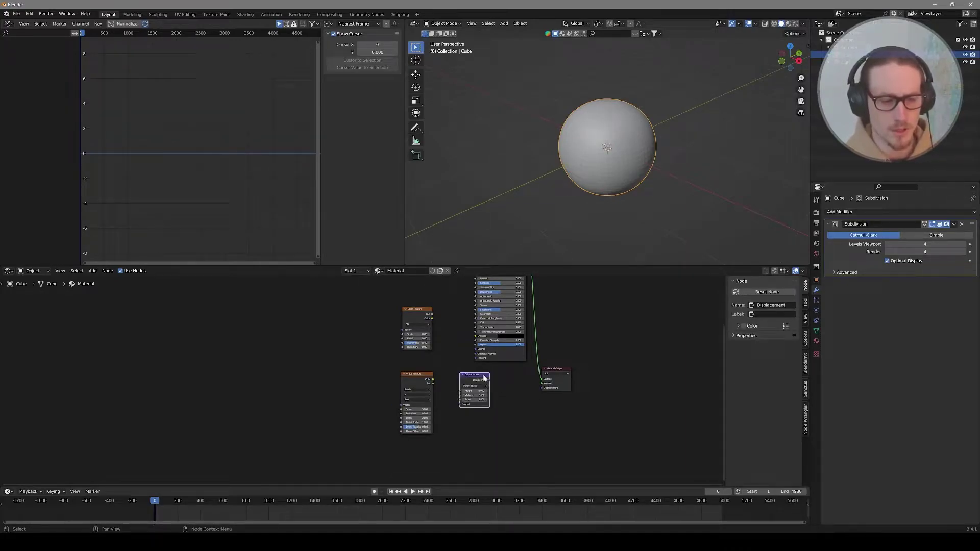
left_click_drag(488, 381, 542, 389)
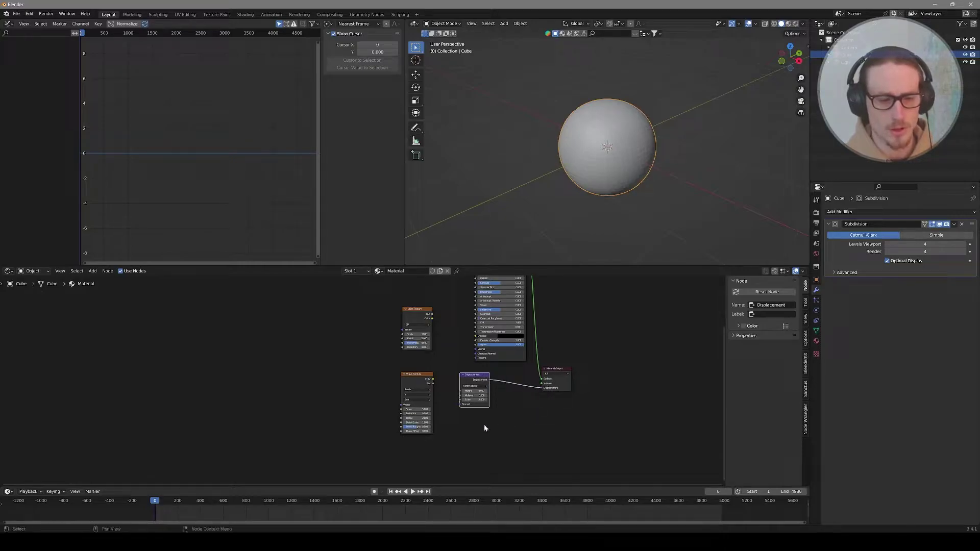
left_click(522, 429)
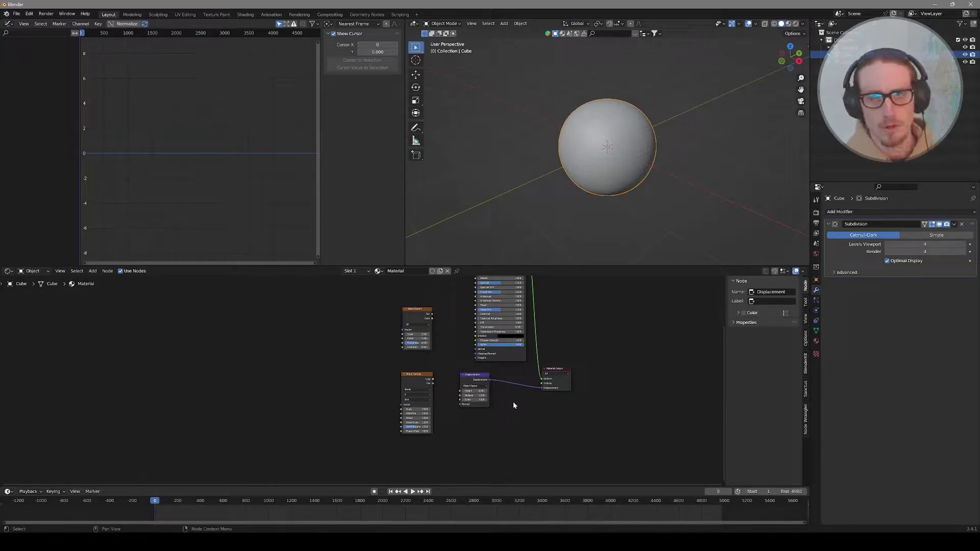
middle_click_drag(513, 403, 510, 418)
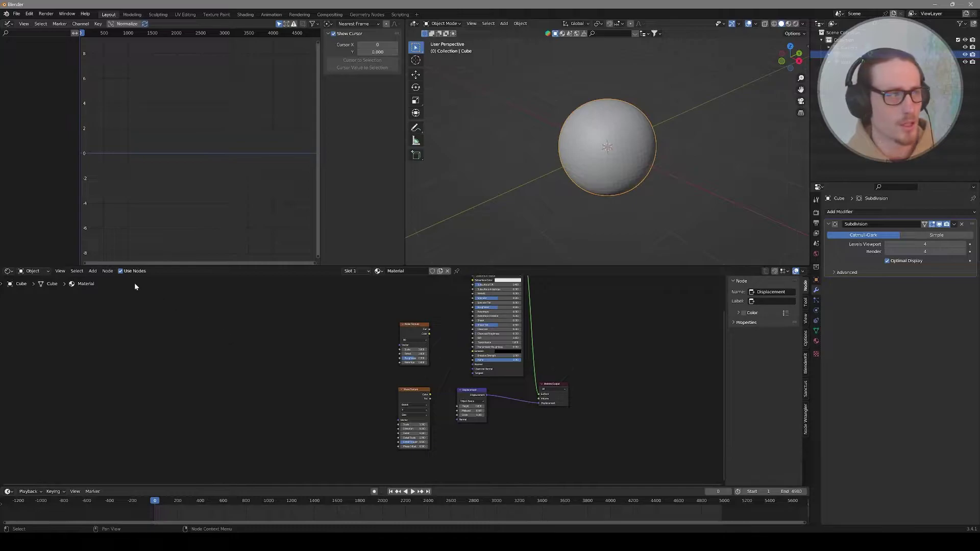
Search the add-on preferences for "nod" to check whether Node Wrangler is enabled, and close the preferences
left_click(29, 13)
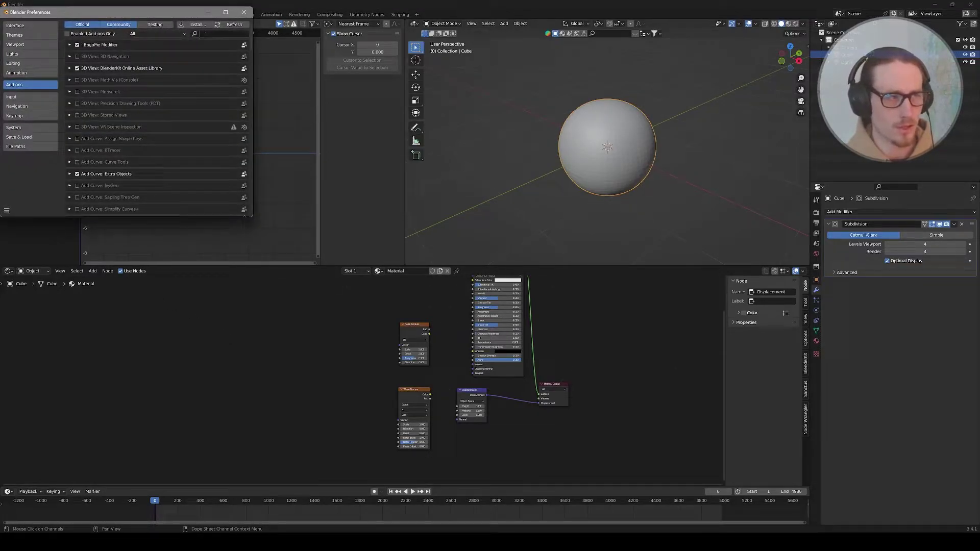
type("nod")
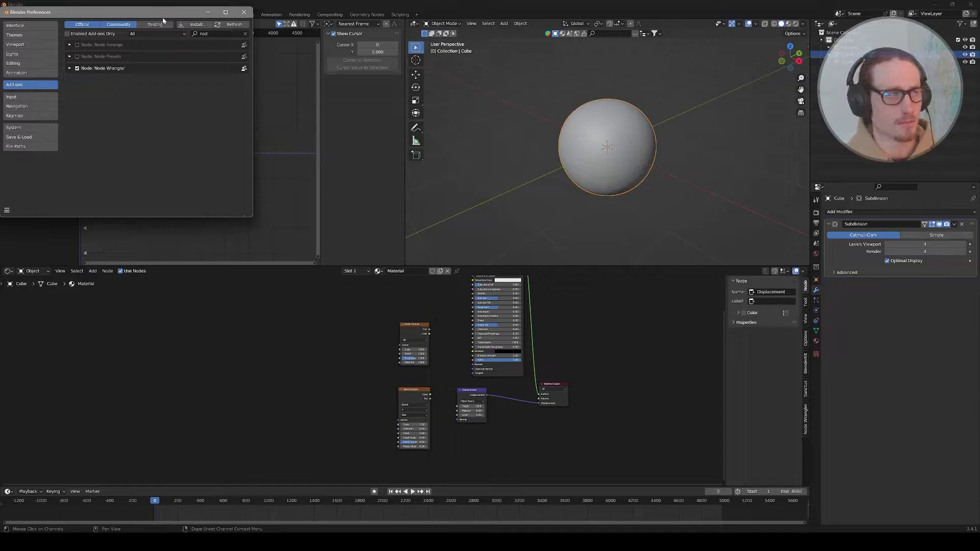
left_click(244, 12)
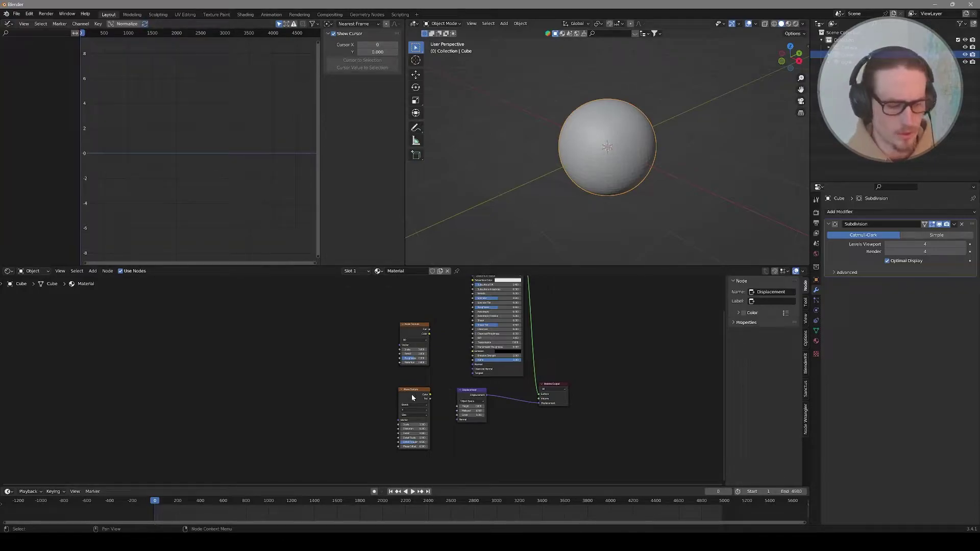
Try linking the Wave Texture node to the Displacement node and undo the attempts
right_click_drag(412, 394, 465, 399, "alt")
key("ctrl+z")
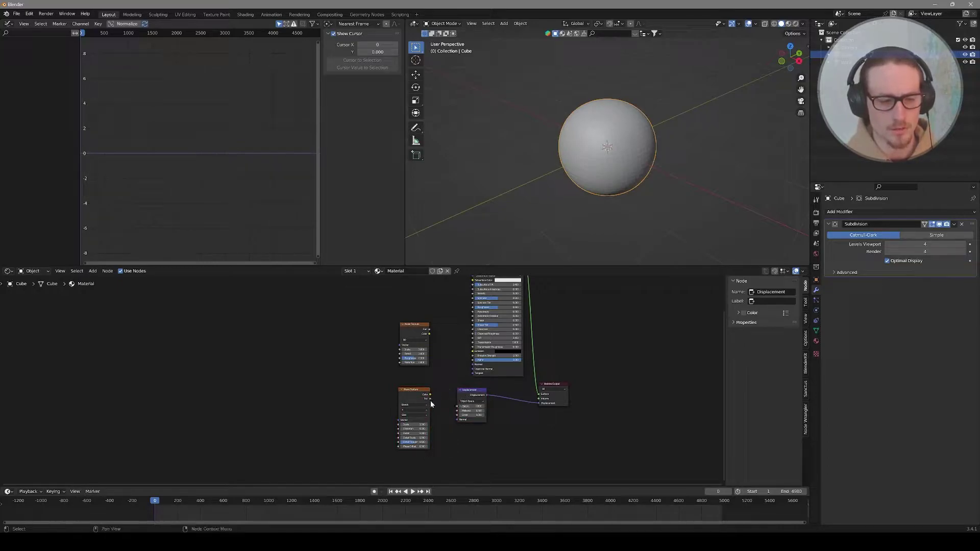
left_click_drag(431, 399, 457, 409)
key("ctrl+z")
right_click_drag(408, 401, 460, 401, "alt")
mouse_move(460, 401)
middle_mouse_down()
mouse_move(508, 428)
mouse_move(507, 408)
middle_mouse_up()
Show the viewport in rendered shading and connect the Wave Texture's Color output to the Displacement node's Midlevel input
left_click(794, 24)
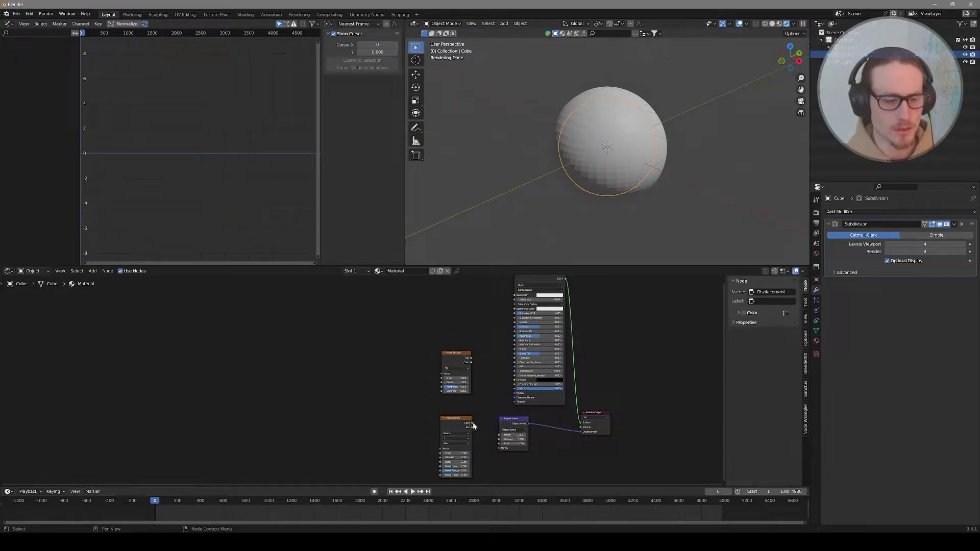
left_click_drag(471, 424, 498, 440)
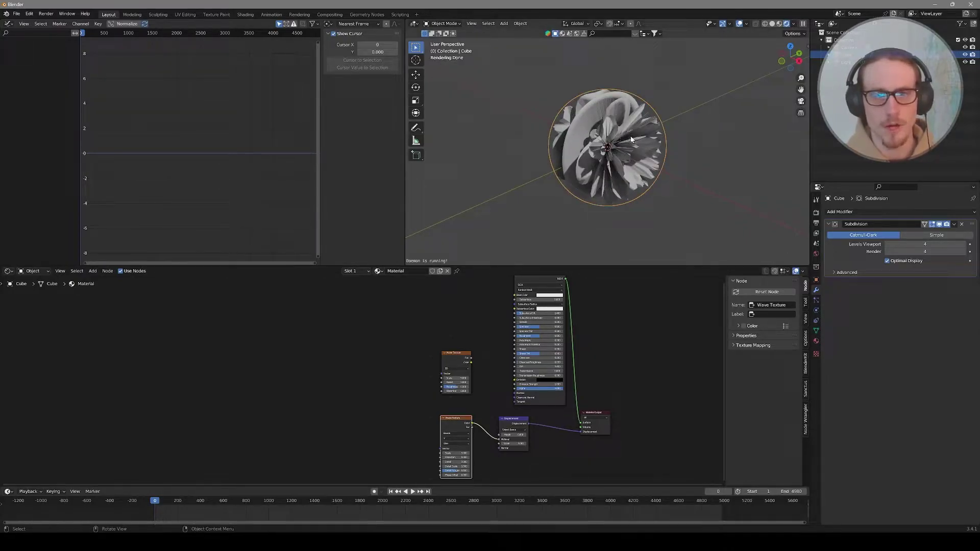
Return the 3D viewport to solid shading and examine the sphere's surface from another angle
left_click(772, 24)
middle_click_drag(592, 179, 637, 161)
scroll(637, 160, "up", 4)
scroll(653, 102, "down", 1)
scroll(653, 102, "down", 2)
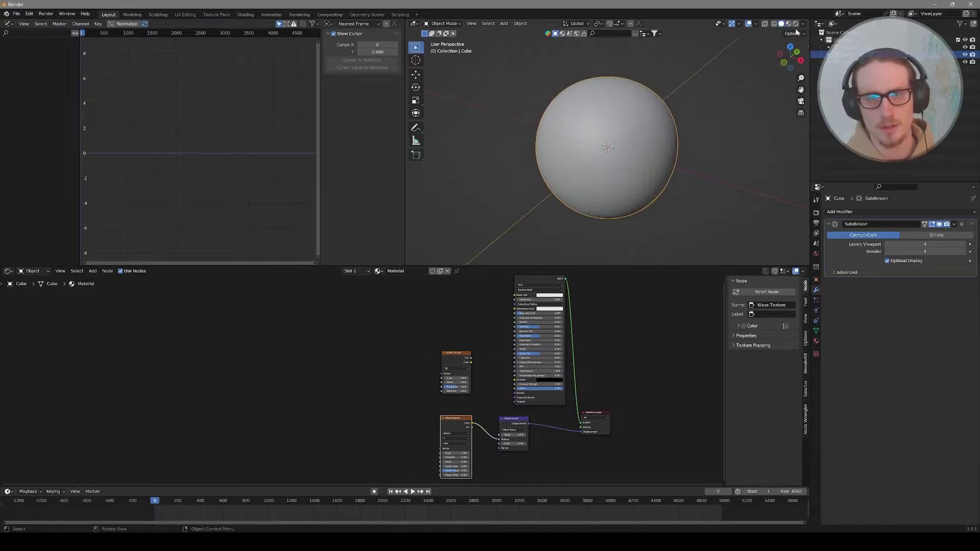
Open the scene's render properties and display the sphere in Material Preview shading
left_click(816, 212)
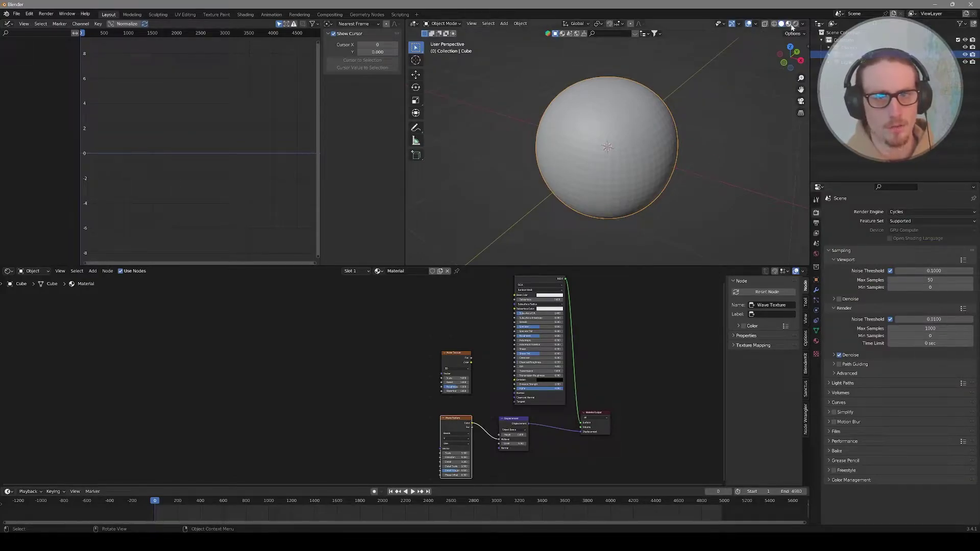
left_click(788, 24)
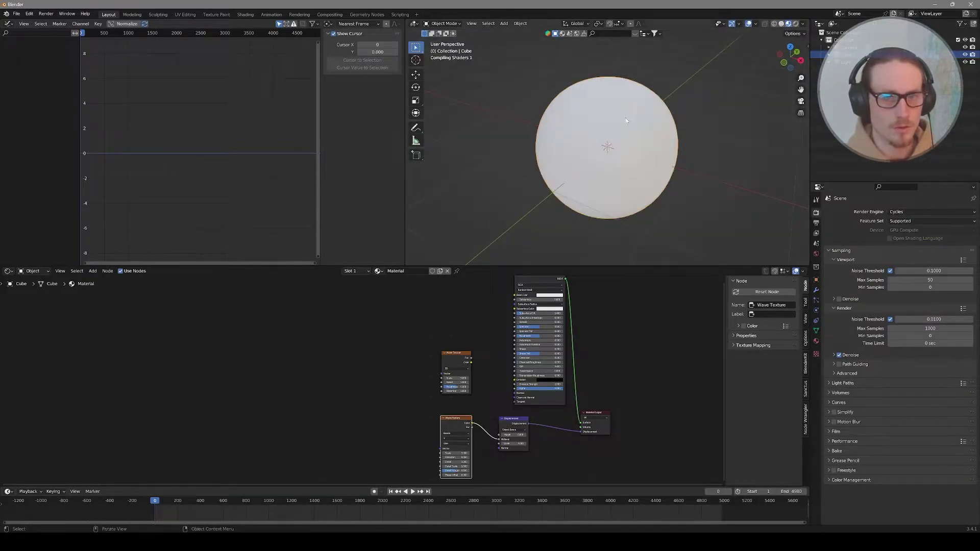
middle_click_drag(611, 152, 662, 136)
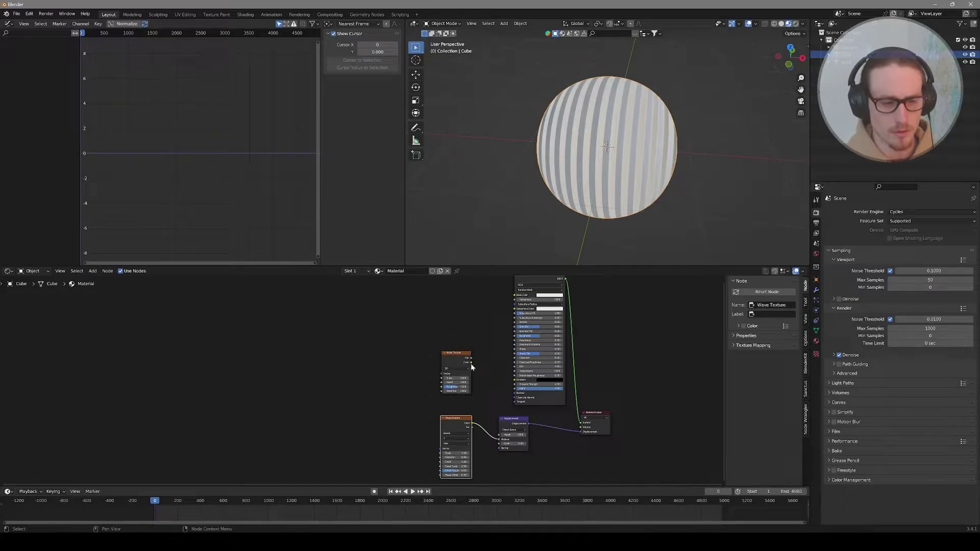
Connect the Noise Texture's Color output to the Displacement node's Midlevel input in place of the Wave Texture, and inspect the sphere
left_click_drag(470, 362, 499, 442)
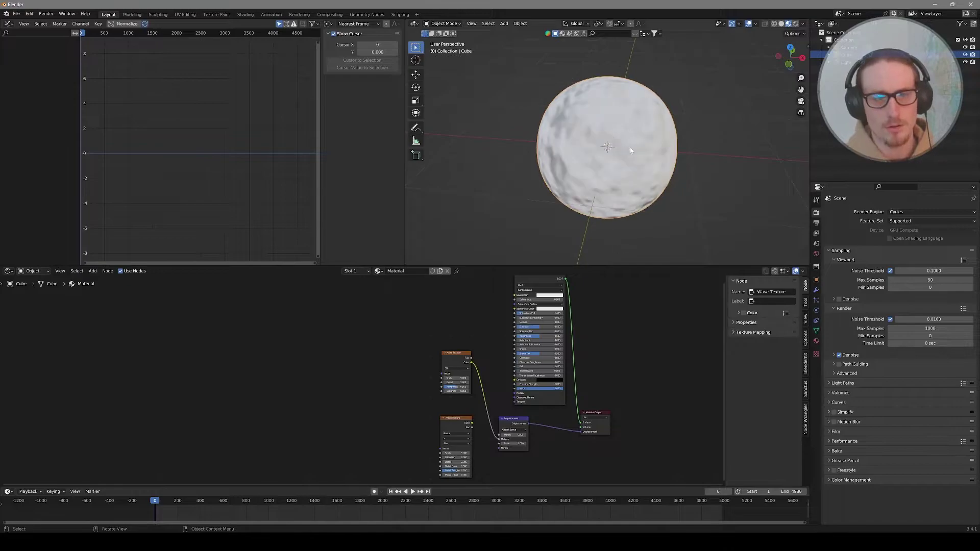
middle_click_drag(633, 148, 618, 127)
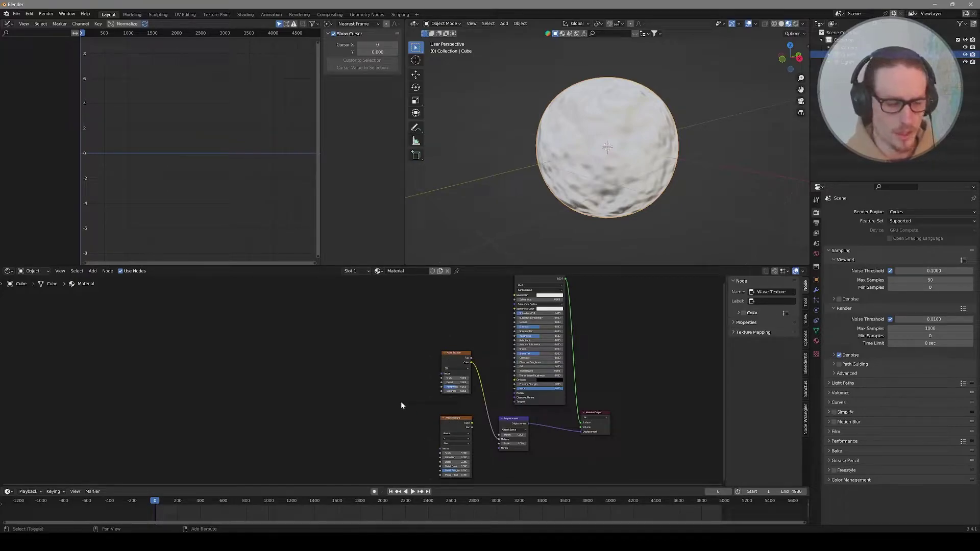
Add a Voronoi Texture node and switch both it and the Noise Texture to 4D
key("shift+a")
type("svor")
key("Return")
left_click(400, 367)
left_click(400, 366)
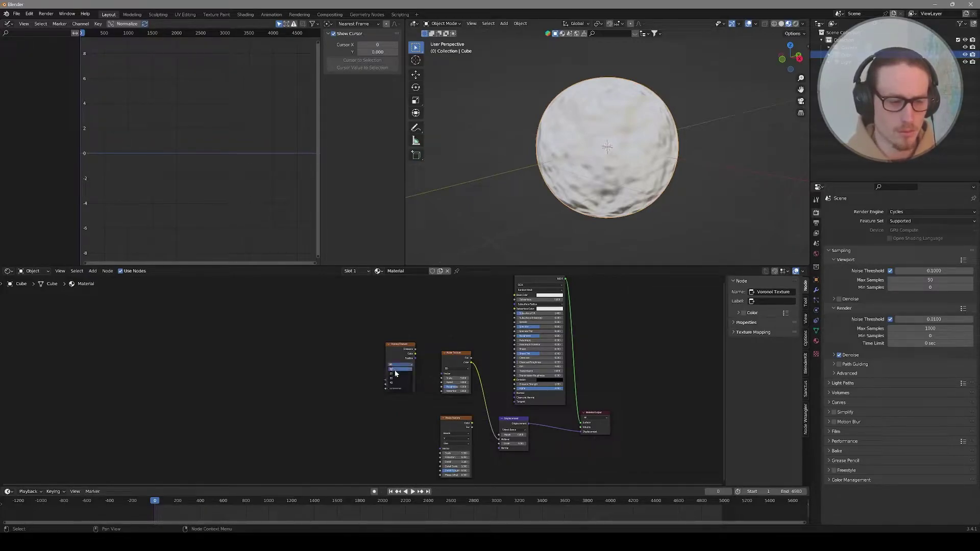
left_click(393, 383)
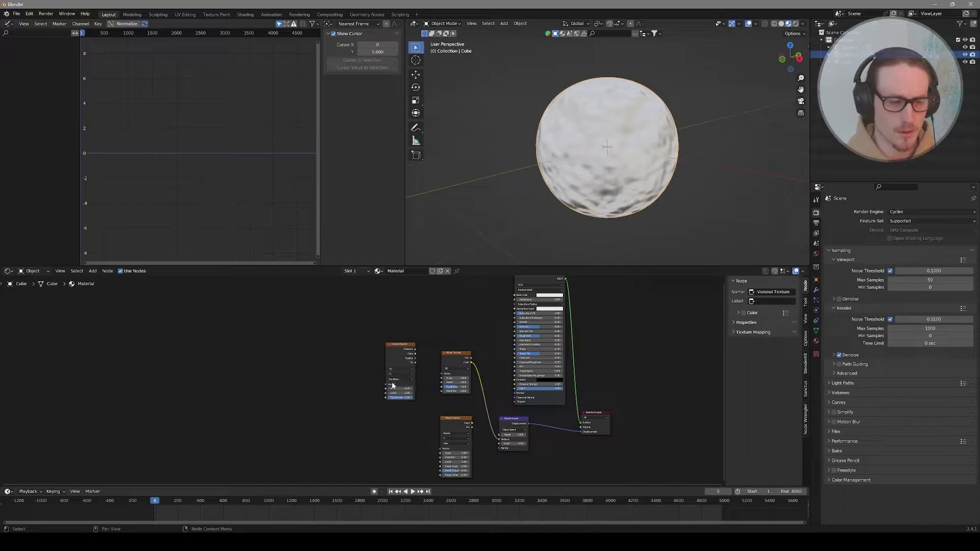
left_click(456, 368)
left_click(450, 386)
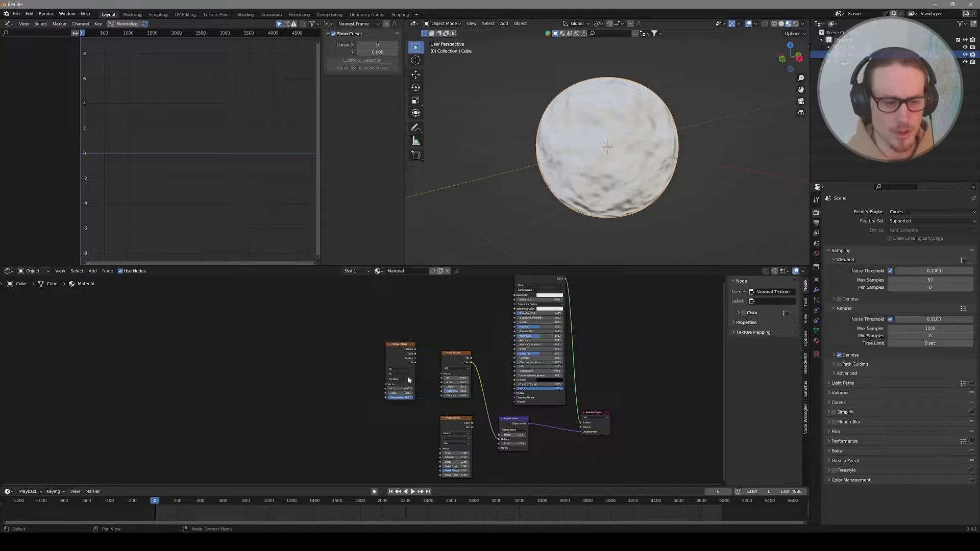
Place the Voronoi Texture next to the Noise Texture and connect its Color output to the Noise Texture's Vector input
left_click_drag(399, 357, 422, 354)
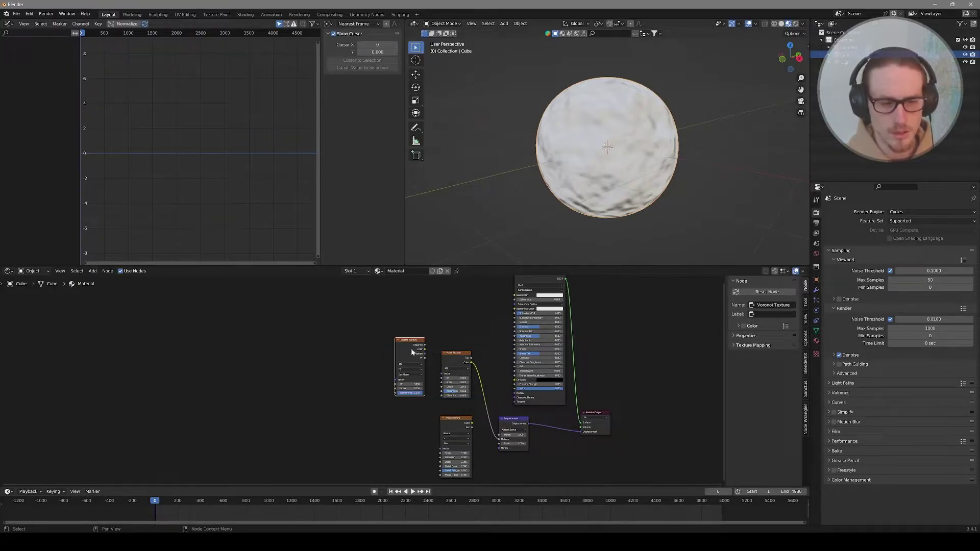
scroll(415, 344, "up", 3)
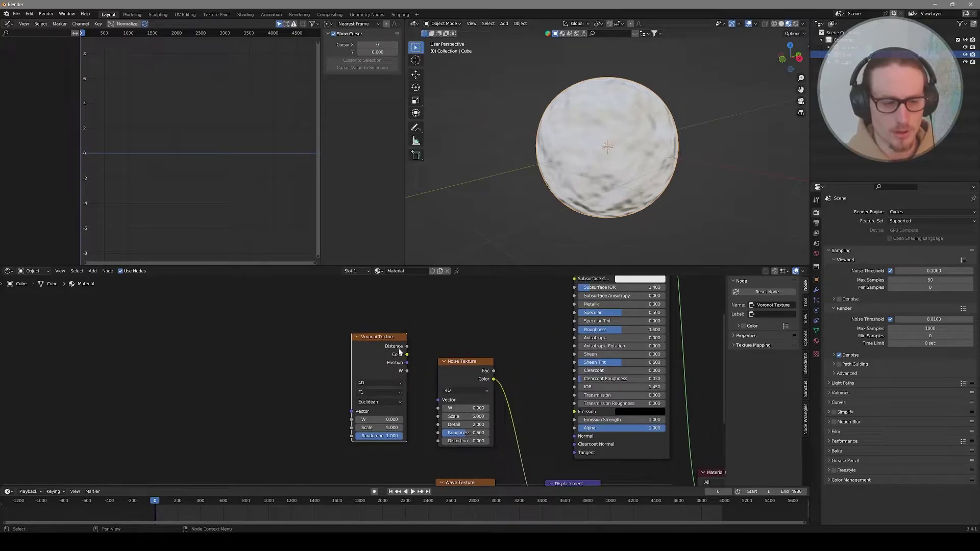
left_click_drag(407, 355, 438, 400)
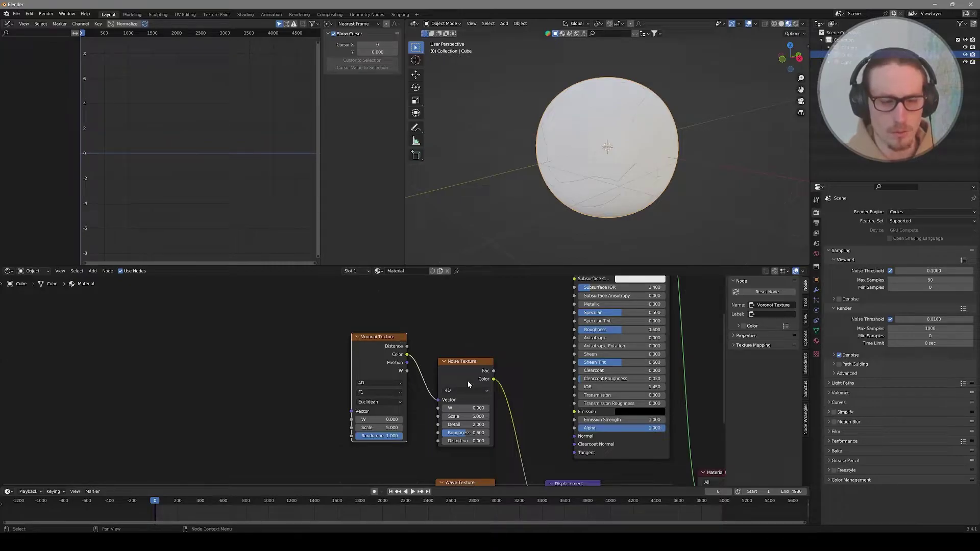
middle_click_drag(500, 385, 473, 354)
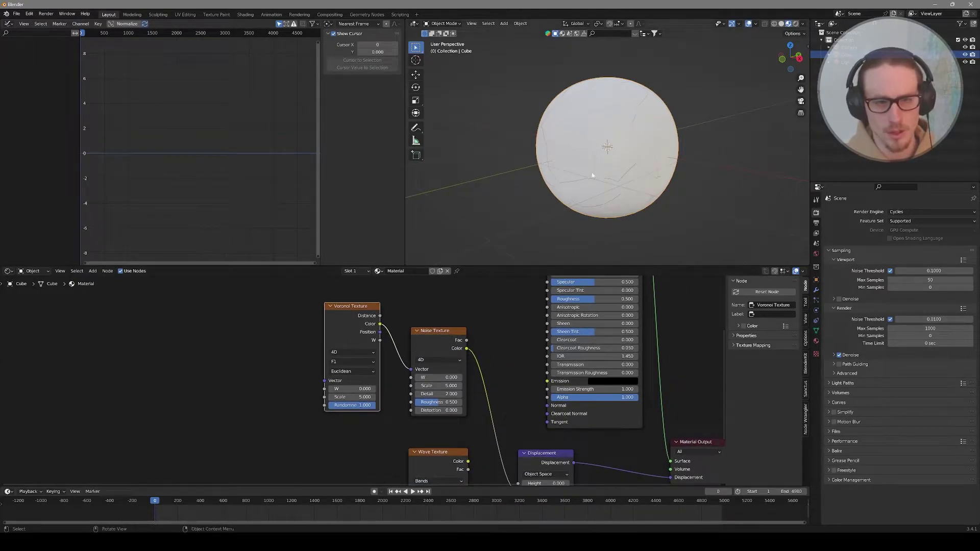
left_click(464, 342)
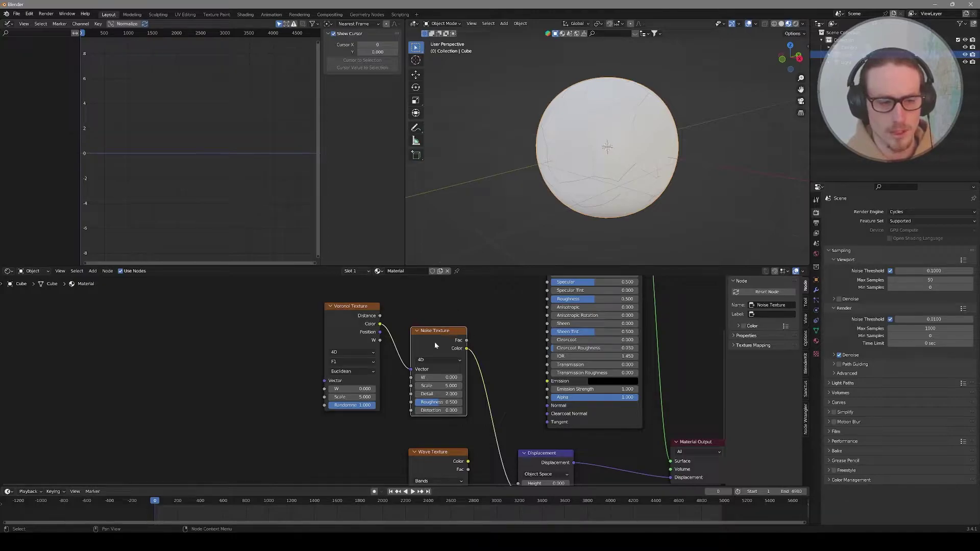
Try the Voronoi Texture on its own by cutting the texture links and connecting its Color output directly to the Displacement node
right_click_drag(394, 325, 397, 394, "ctrl")
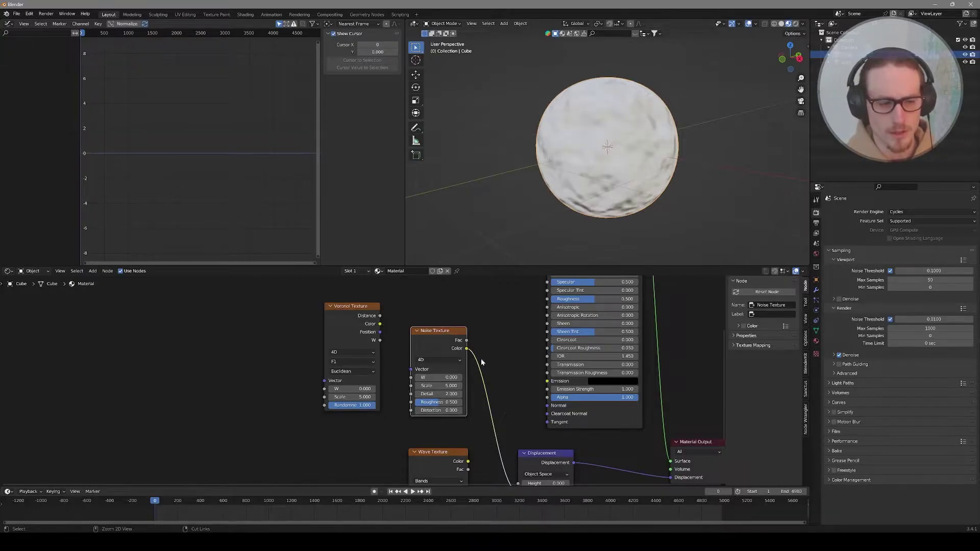
right_click_drag(481, 359, 484, 410, "ctrl")
left_click_drag(379, 323, 509, 412)
middle_click_drag(535, 278, 544, 321)
Connect the Voronoi Texture's Color to the Noise Texture's Vector, and the Noise Texture's Color to the Displacement node's Height
left_click_drag(515, 461, 415, 348)
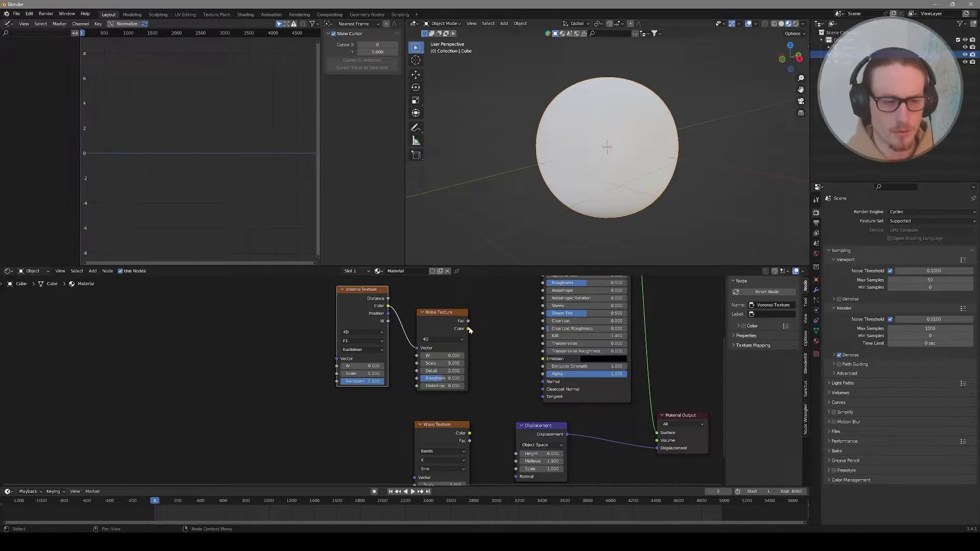
left_click_drag(469, 329, 515, 455)
middle_click_drag(484, 446, 484, 405)
Move the Wave Texture away from the Displacement node and add a color Mix node fed by its Color output
left_click(445, 388)
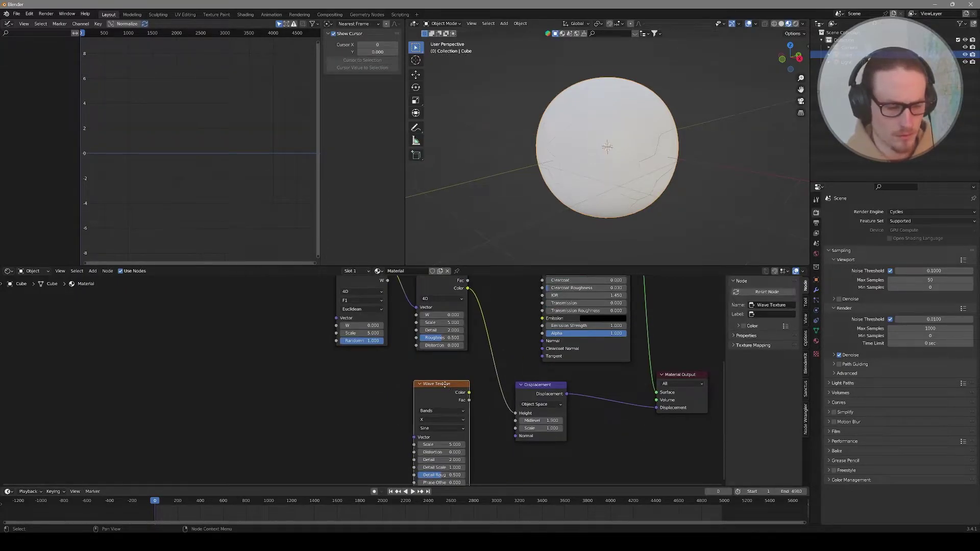
left_click_drag(445, 388, 397, 426)
left_click_drag(421, 430, 455, 404)
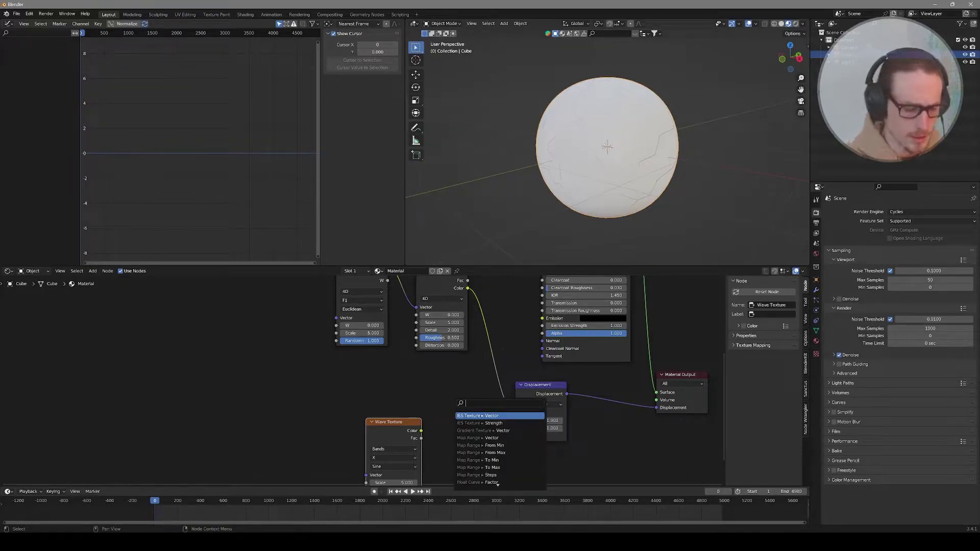
type("mix")
key("Return")
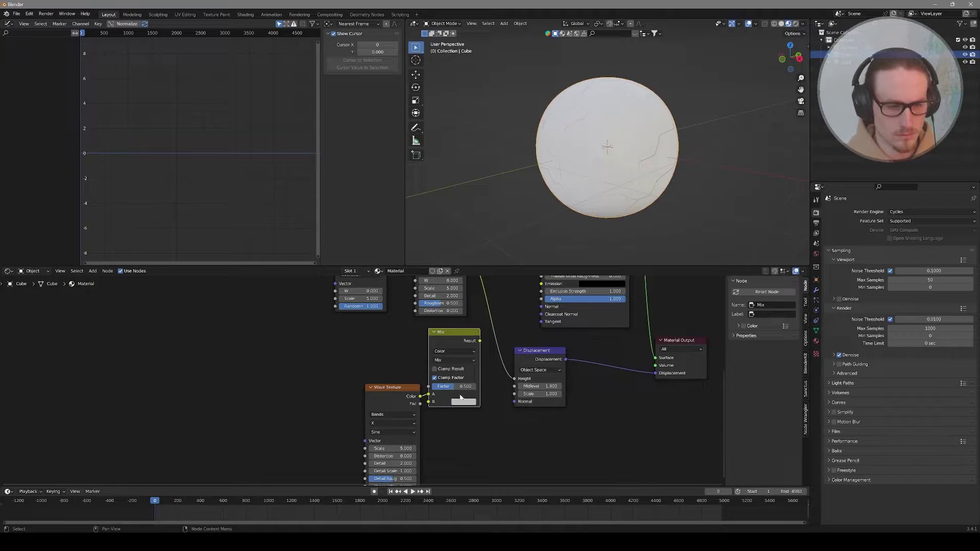
Connect the Mix node's Result to the Displacement node's Midlevel input and space the Wave Texture farther from the Mix node
middle_click_drag(454, 394, 454, 389)
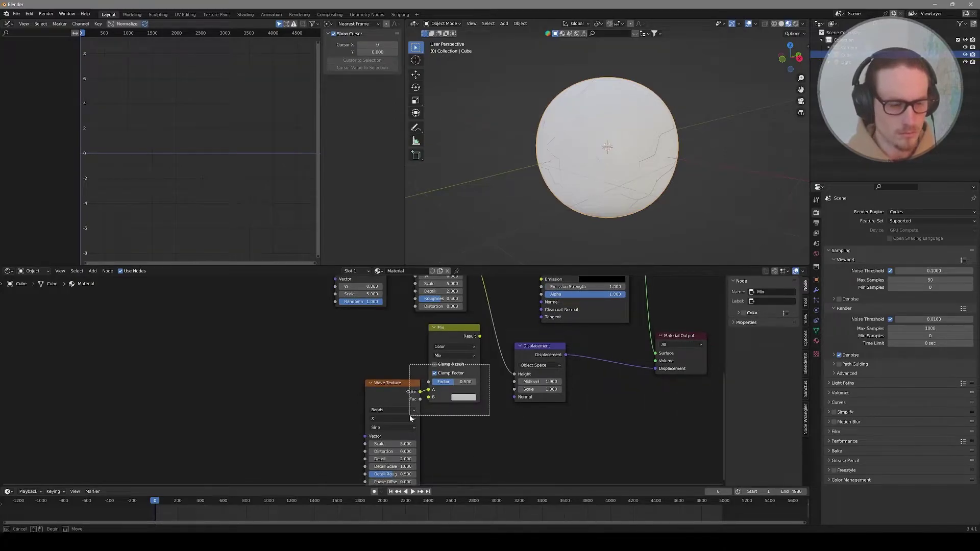
left_click_drag(476, 355, 514, 382)
middle_click_drag(343, 400, 460, 391)
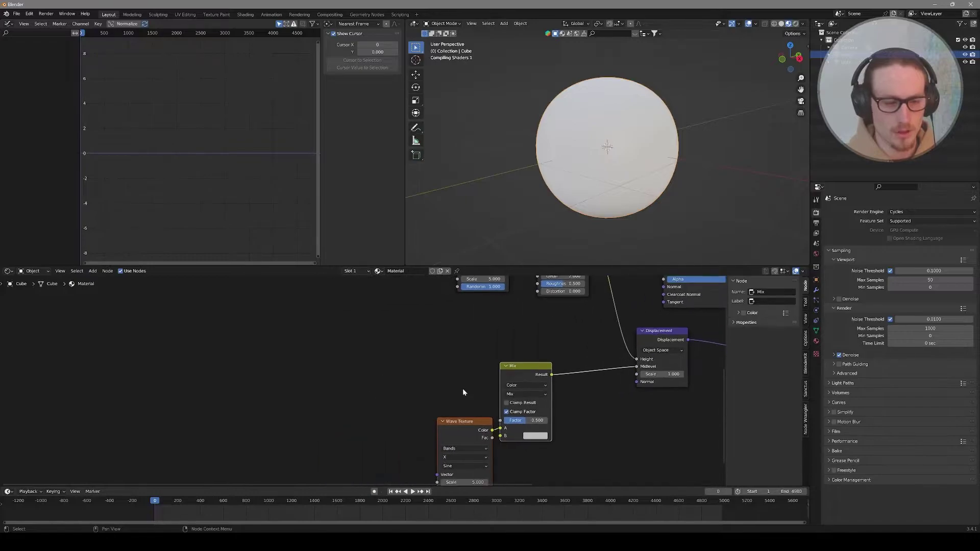
scroll(467, 433, "down", 2)
left_click(420, 409)
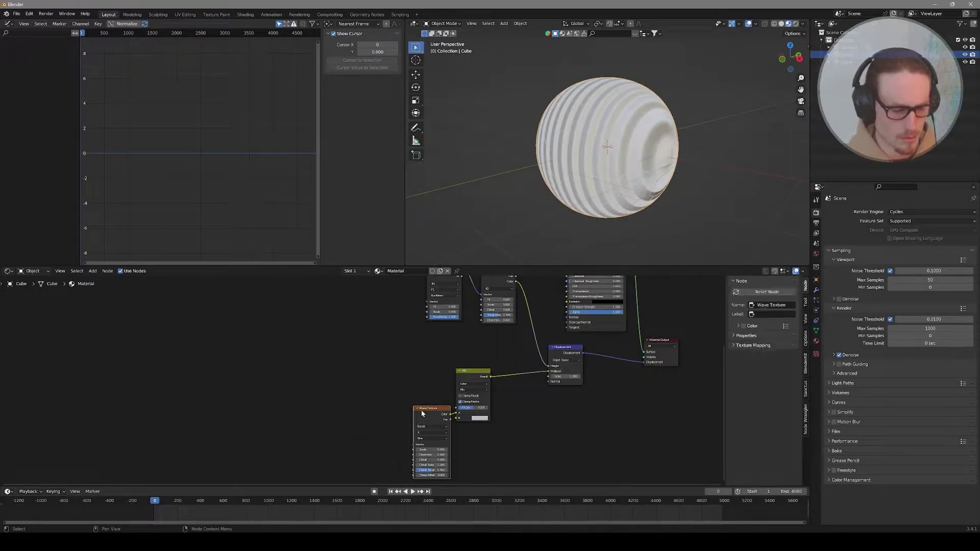
mouse_move(421, 409)
left_mouse_down()
mouse_move(393, 412)
mouse_move(411, 408)
left_mouse_up()
left_click(347, 406)
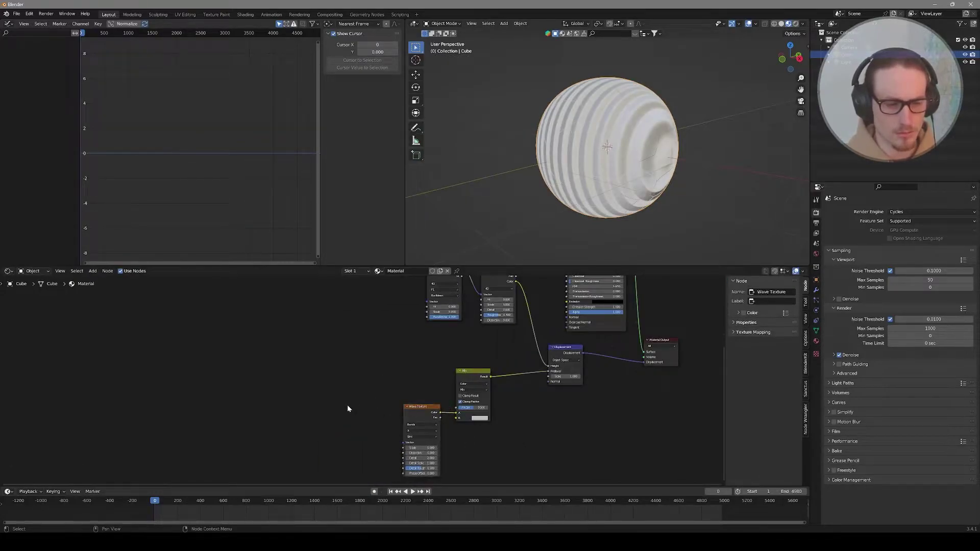
Examine the wave displacement on the sphere up close and review the node layout
middle_click_drag(347, 407, 357, 427)
scroll(356, 427, "down", 1)
middle_click_drag(638, 115, 644, 126)
scroll(644, 126, "up", 1)
scroll(606, 115, "up", 2)
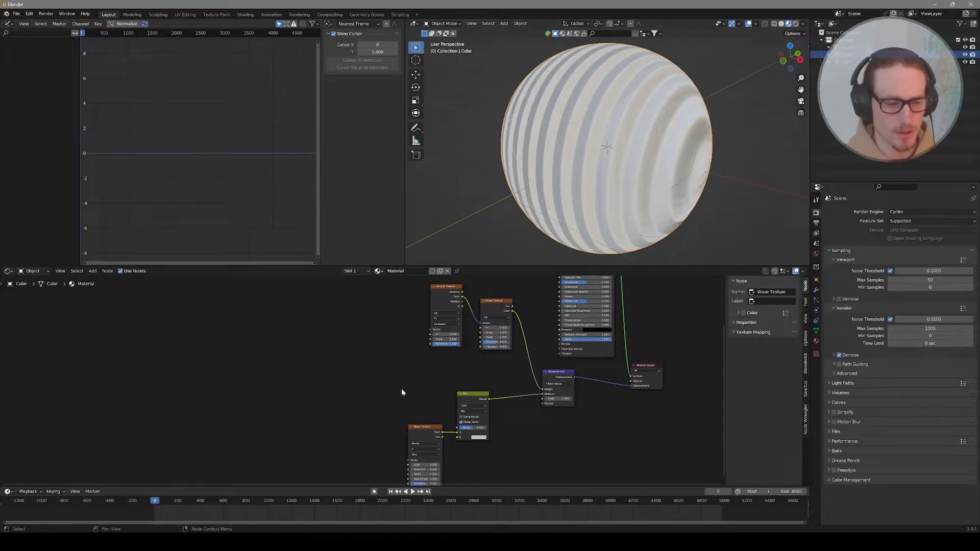
scroll(374, 391, "down", 1)
scroll(370, 388, "left", 1, "ctrl")
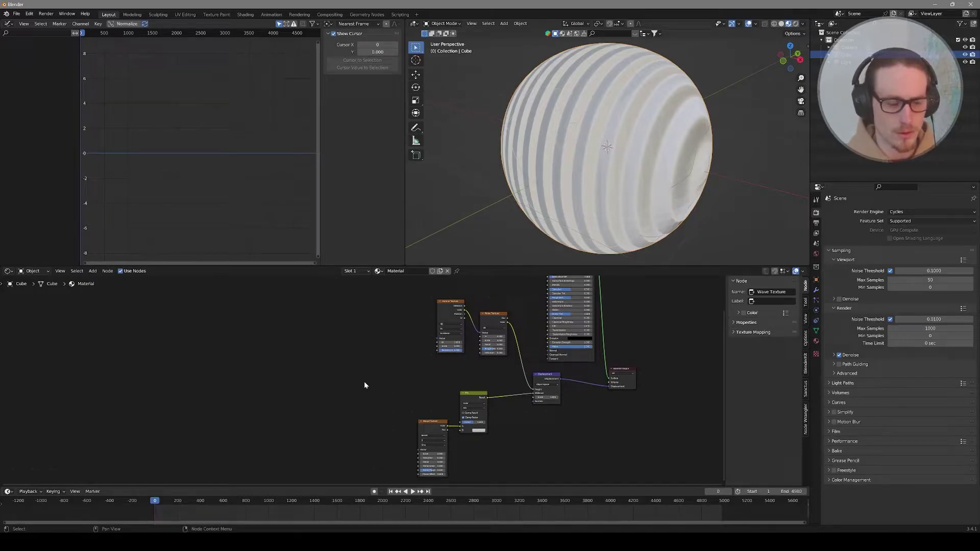
Add a Value node and duplicate it four times, placing the copies beside the texture nodes and one near the Principled BSDF
key("shift+a")
type("s")
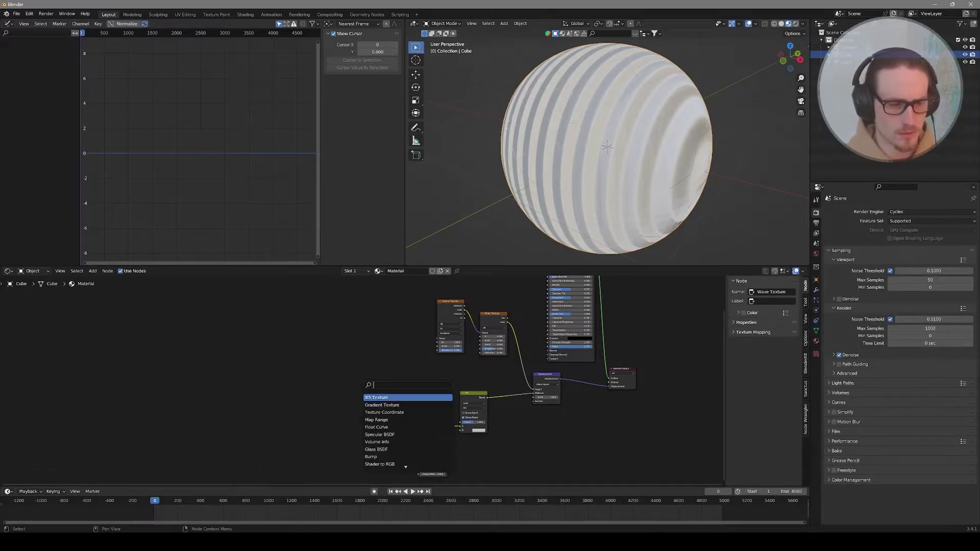
type("value")
key("Return")
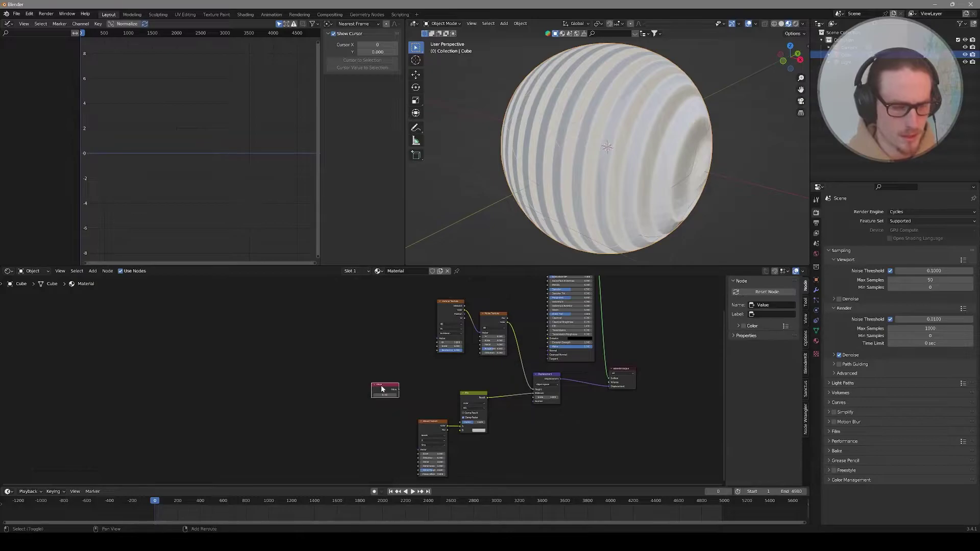
left_click(382, 407)
key("shift+d")
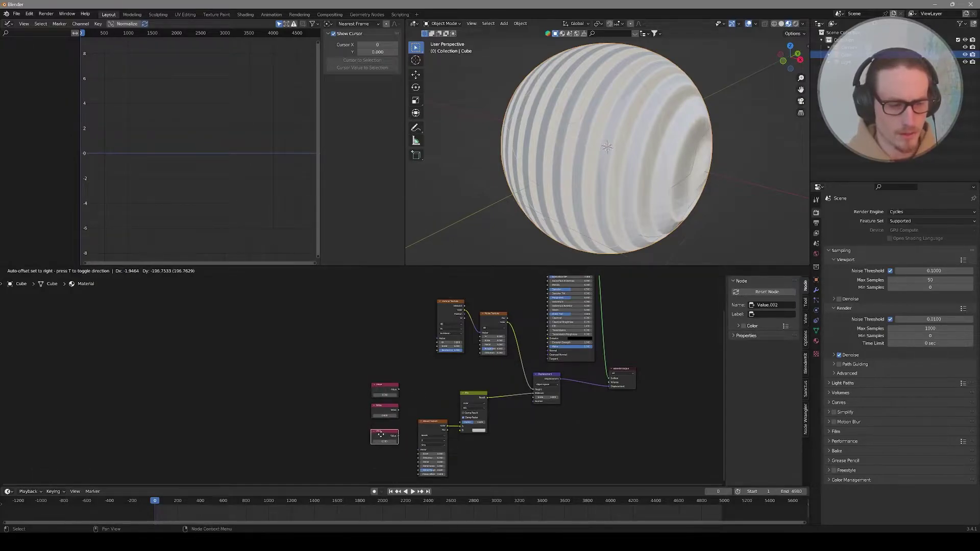
left_click(381, 434)
key("shift+d")
left_click(387, 352)
key("shift+d")
left_click(496, 354)
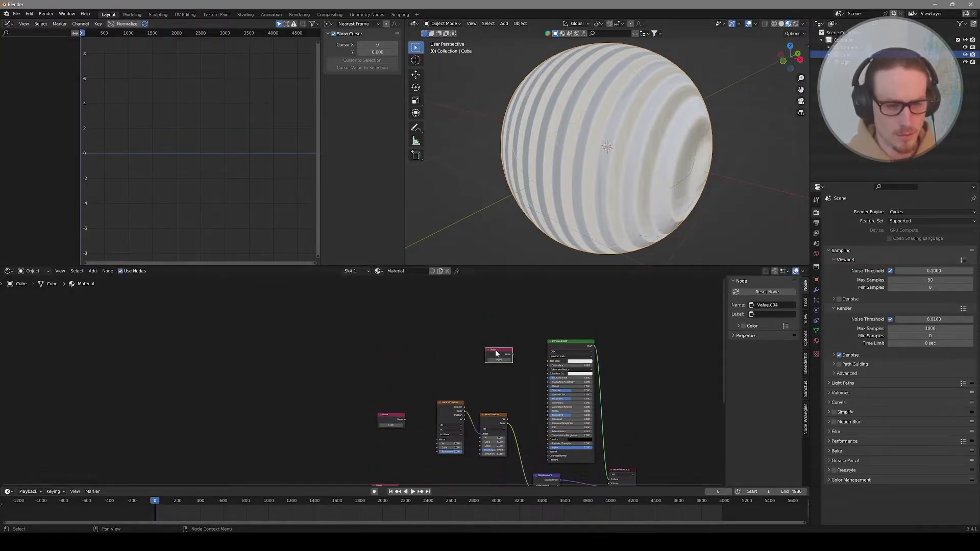
Connect the Value node next to the Principled BSDF to its Base Color input
middle_click_drag(500, 378, 494, 363)
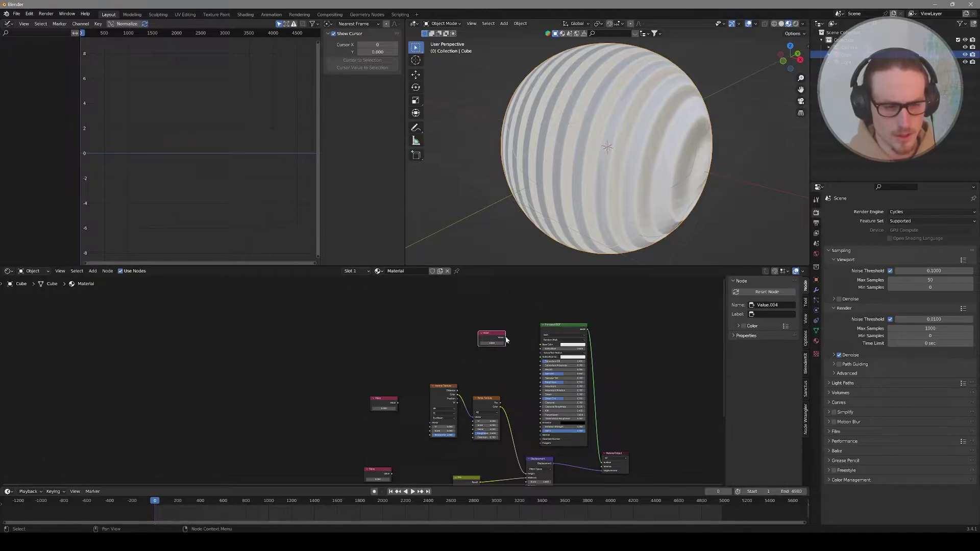
left_click_drag(504, 338, 542, 346)
scroll(571, 339, "up", 3)
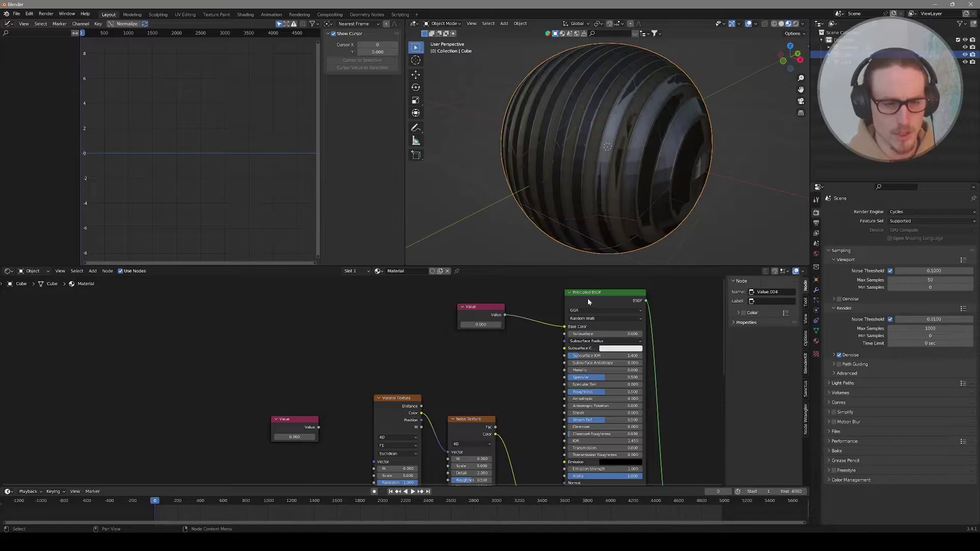
Connect one Value node to the Voronoi Texture's Vector input and another to the Noise Texture's Distortion input
middle_click_drag(449, 403, 480, 330)
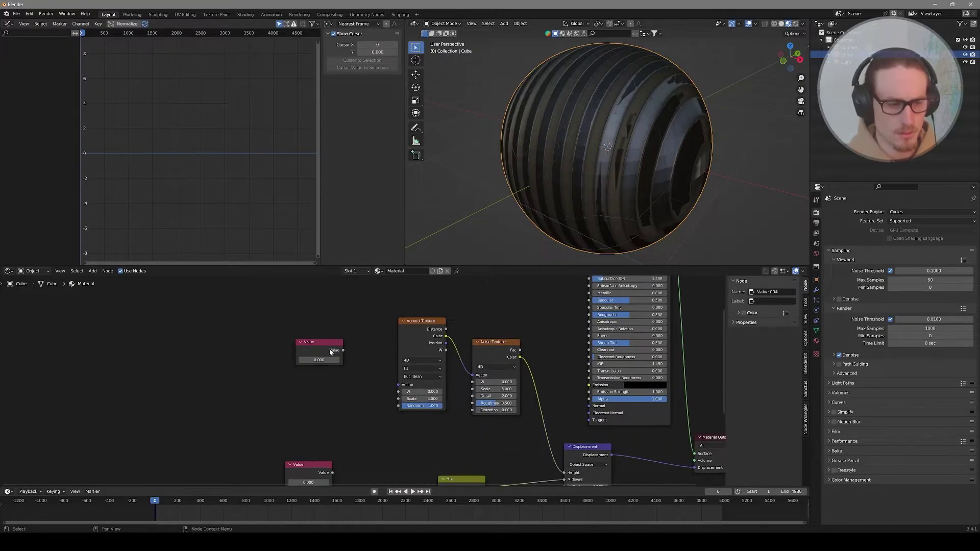
left_click_drag(343, 351, 398, 389)
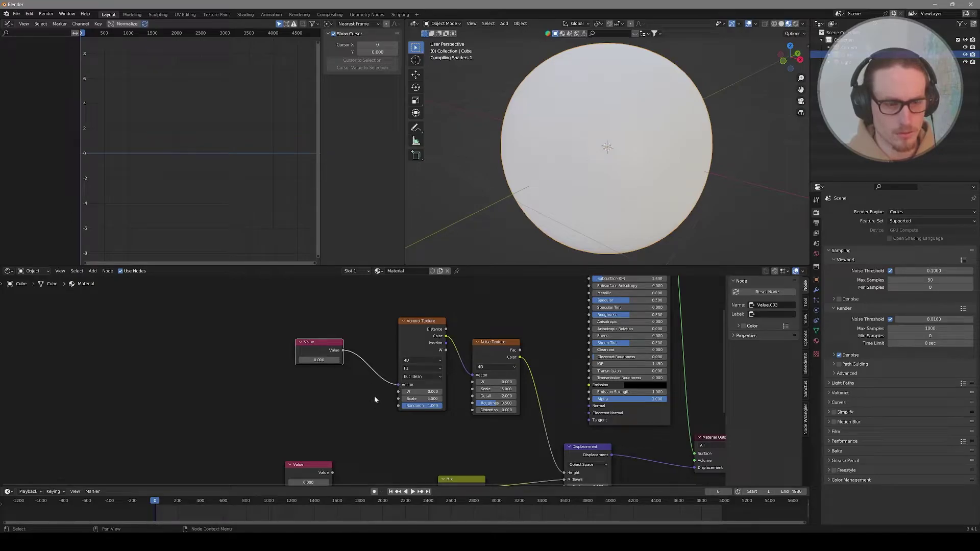
middle_click_drag(374, 423, 380, 350)
left_click_drag(340, 403, 480, 341)
middle_click_drag(503, 370, 505, 414)
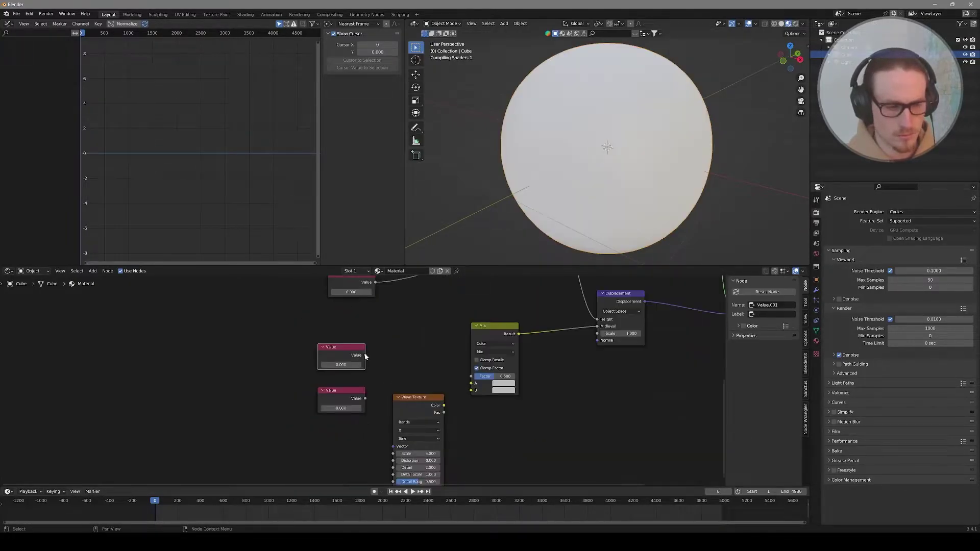
Connect the remaining two Value nodes to the Mix node's A input and to the Wave Texture
left_click_drag(365, 355, 471, 390)
scroll(360, 393, "down", 1)
left_click_drag(380, 386, 402, 425)
scroll(454, 326, "down", 3)
Move the Base Color's Value node in line above the other Value nodes and insert a keyframe on its value at frame 0
middle_click_drag(454, 324, 442, 405)
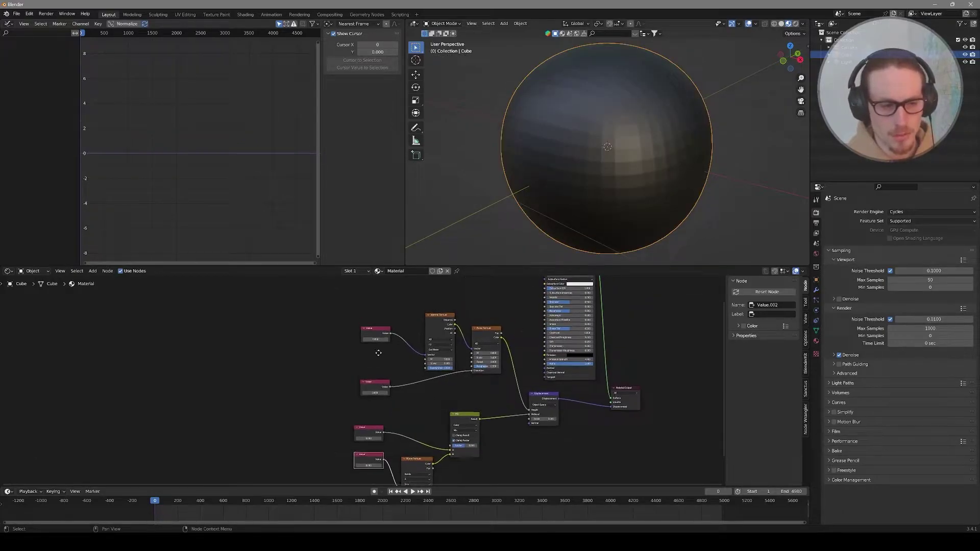
middle_click_drag(379, 347, 383, 376)
scroll(374, 433, "down", 2, "shift")
scroll(442, 356, "up", 4, "shift")
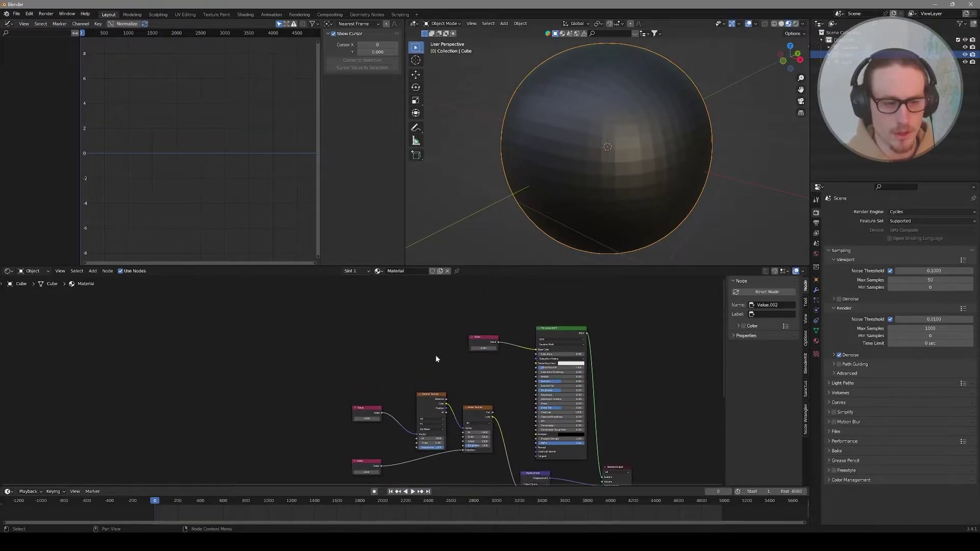
left_click_drag(470, 347, 348, 369)
scroll(330, 384, "up", 3)
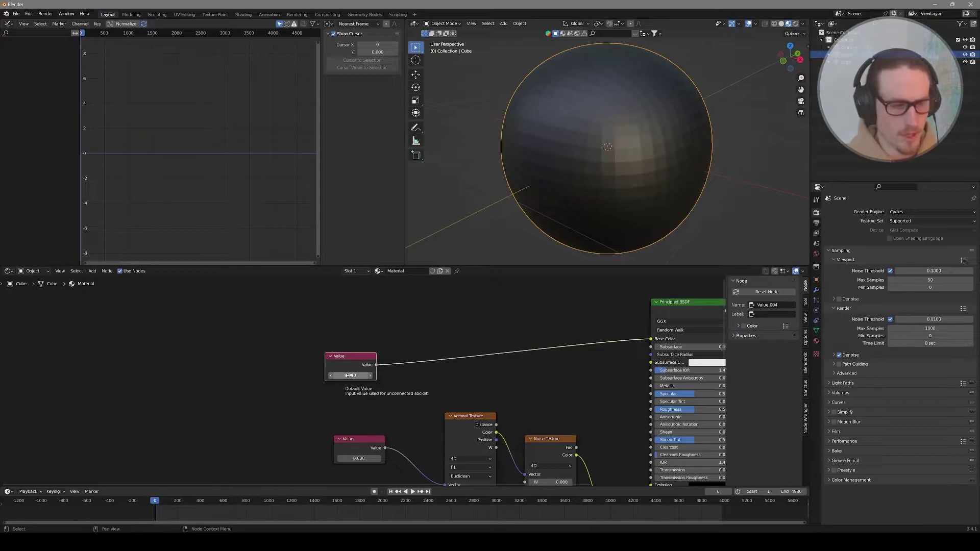
key("i")
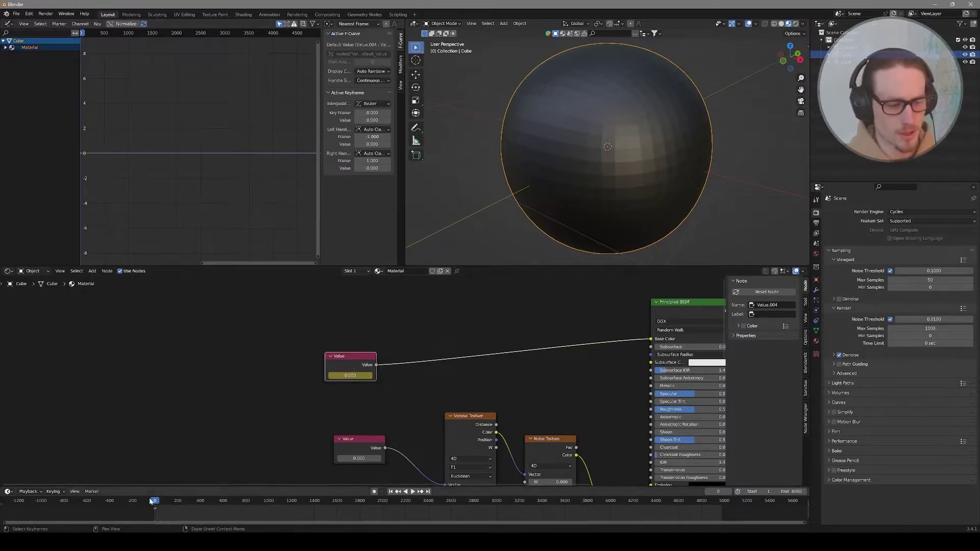
Start baking sound to the Base Color Value node's F-curve and choose the Flutez MP3 from the Downloads folder
left_click(98, 24)
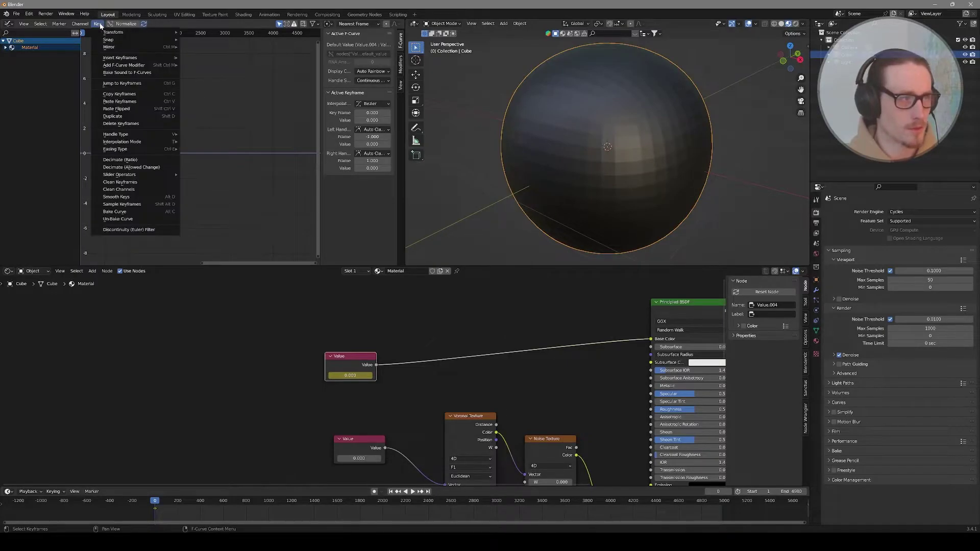
left_click(125, 70)
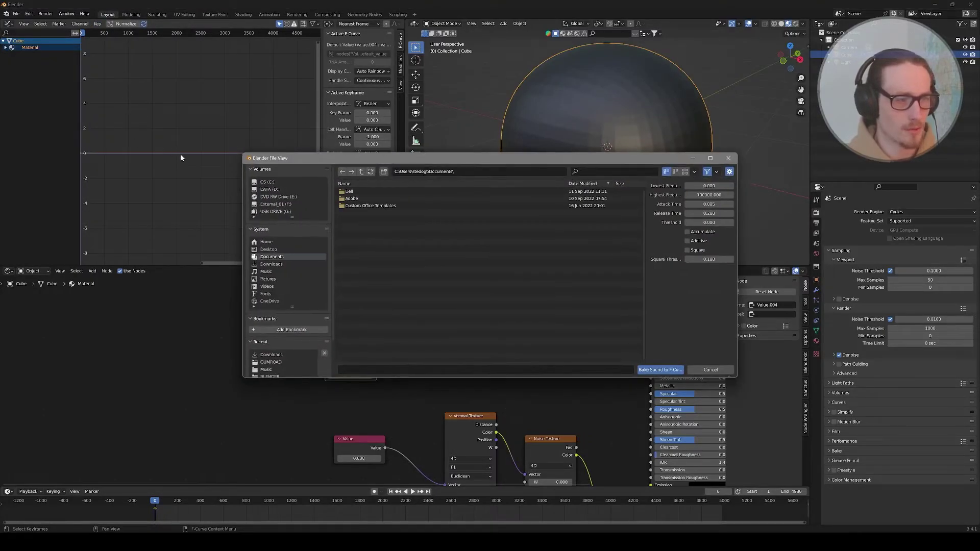
left_click(271, 264)
left_click(364, 227)
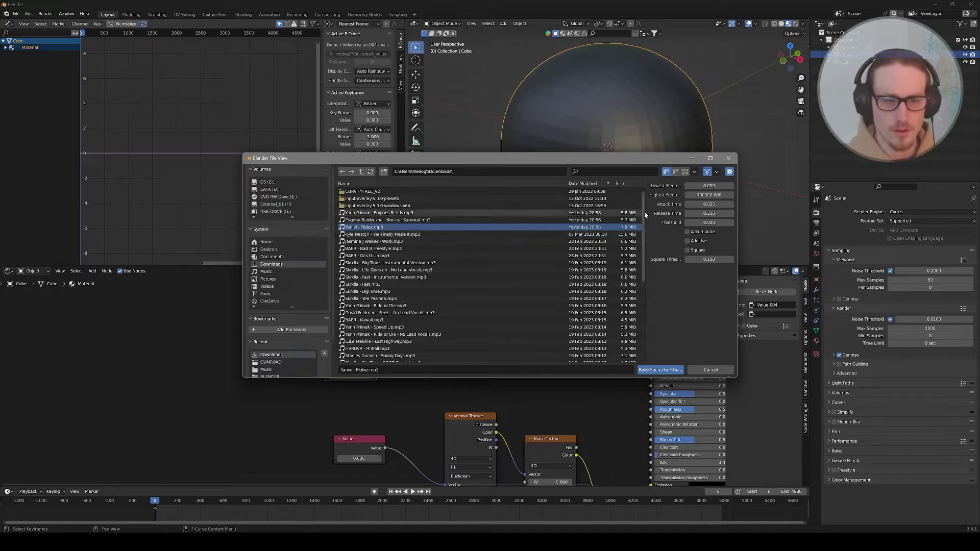
Set the bake's highest frequency to 300 and attack time to 0.002, then bake the sound to the F-curve
left_click_drag(644, 215, 354, 219)
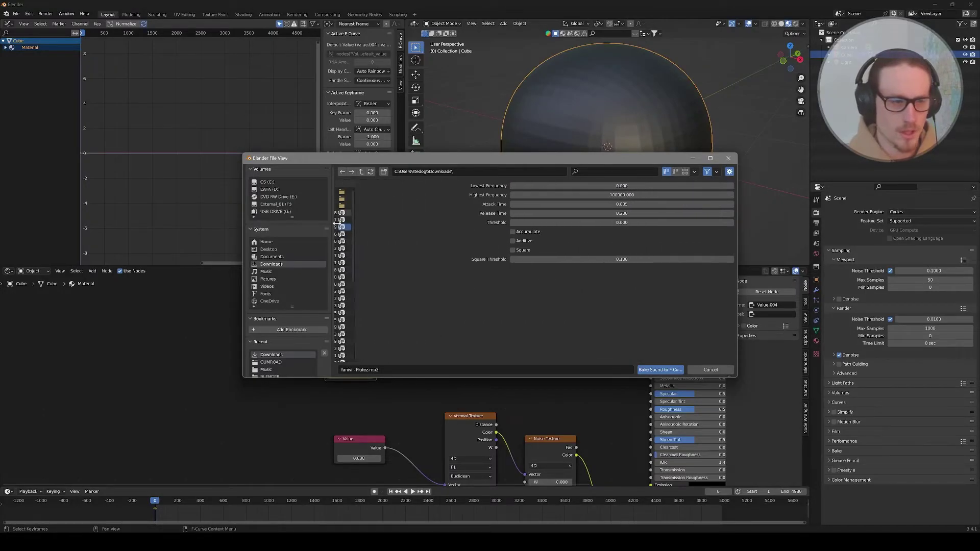
left_click(616, 186)
key("Tab")
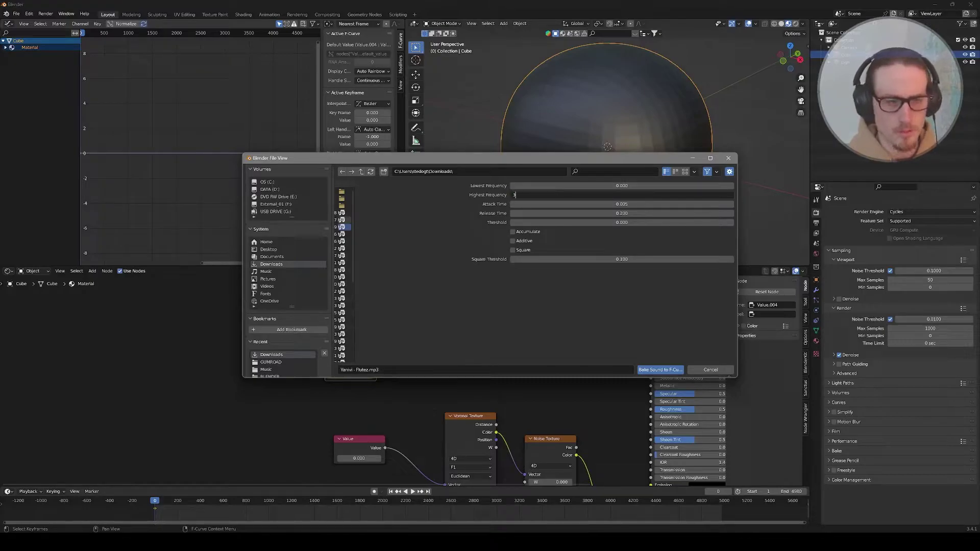
key("Return")
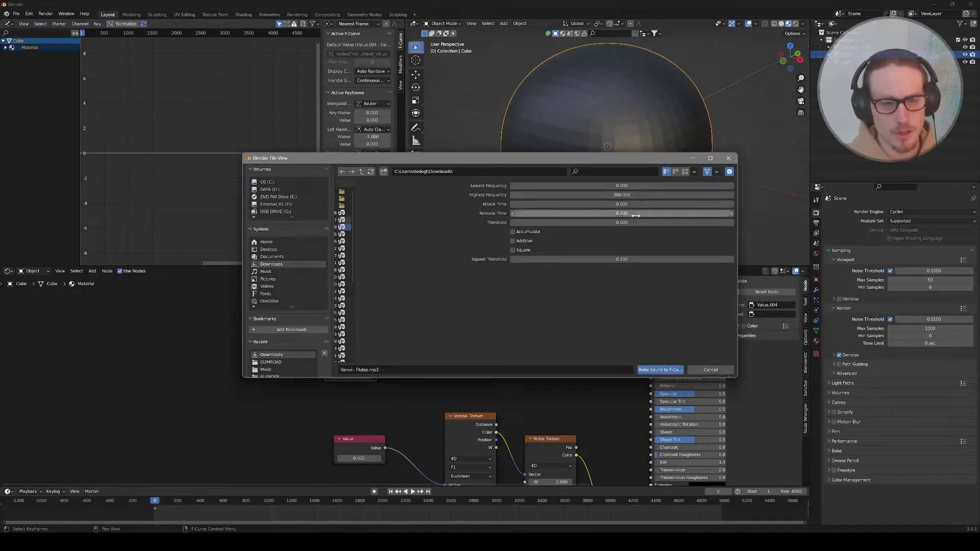
left_click_drag(632, 204, 624, 204)
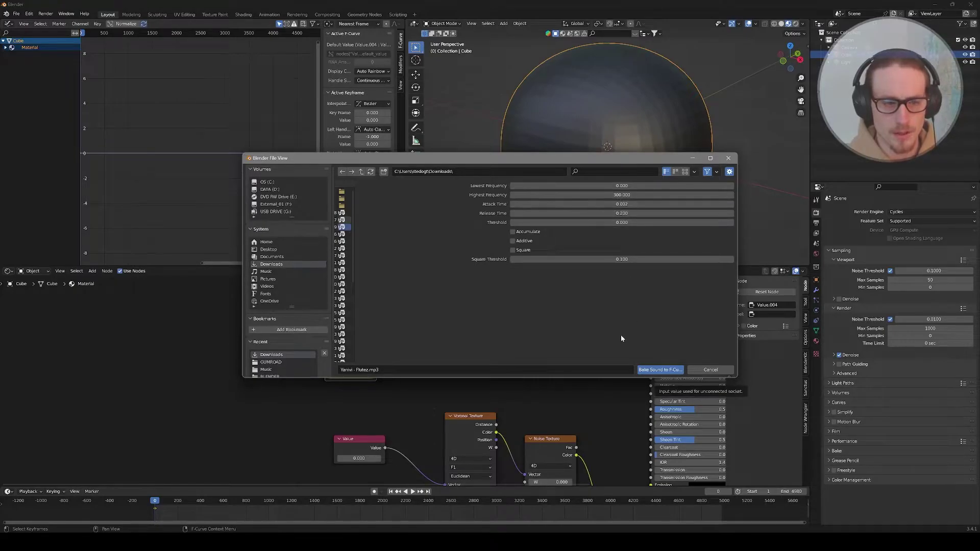
left_click(658, 368)
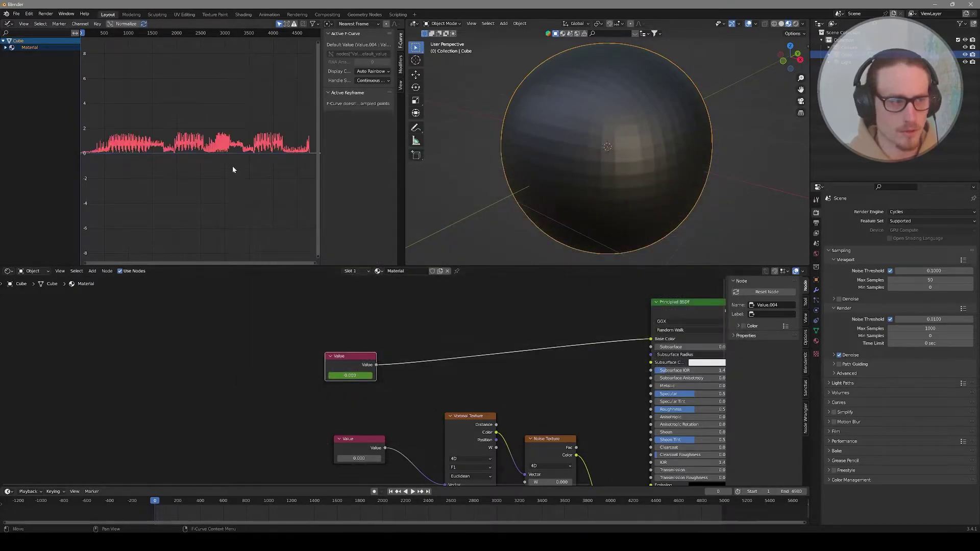
Scrub and play the animation over the baked curve to check how the sphere's color reacts to the sound
middle_click_drag(111, 158, 182, 127)
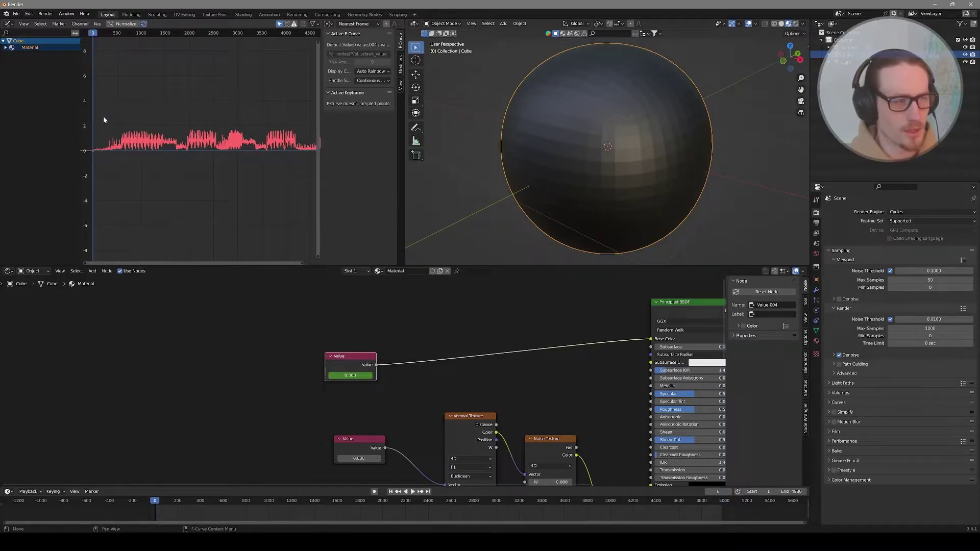
left_click_drag(97, 33, 121, 34)
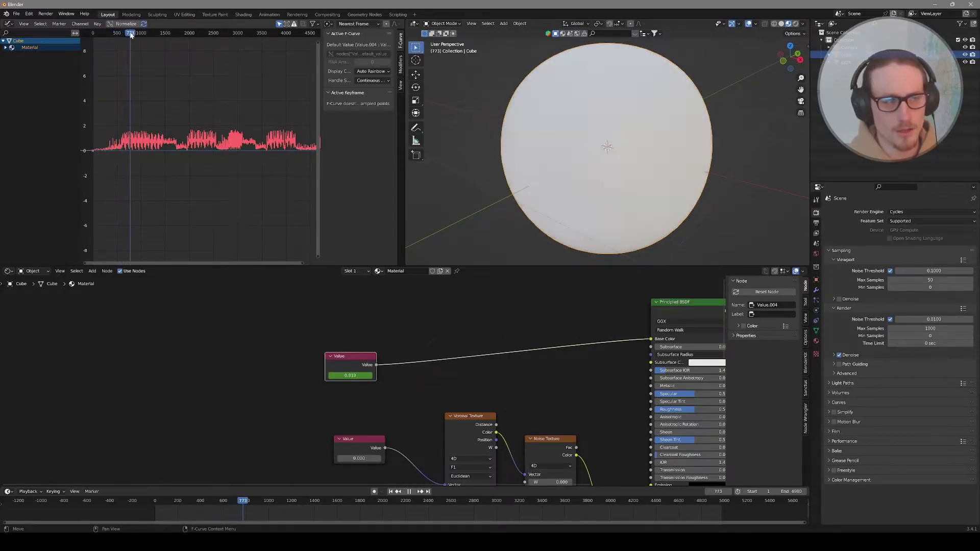
key("space")
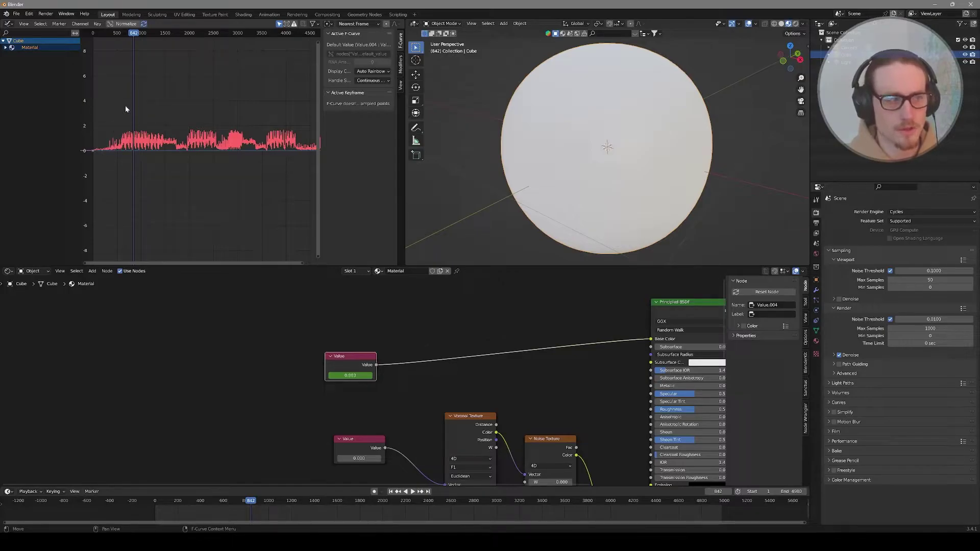
left_click_drag(137, 36, 107, 32)
key("space")
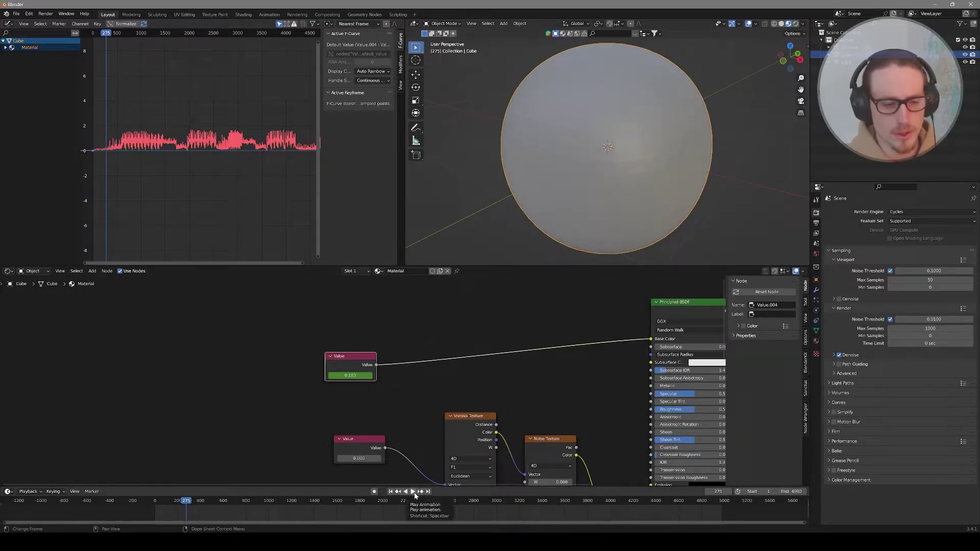
left_click(414, 492)
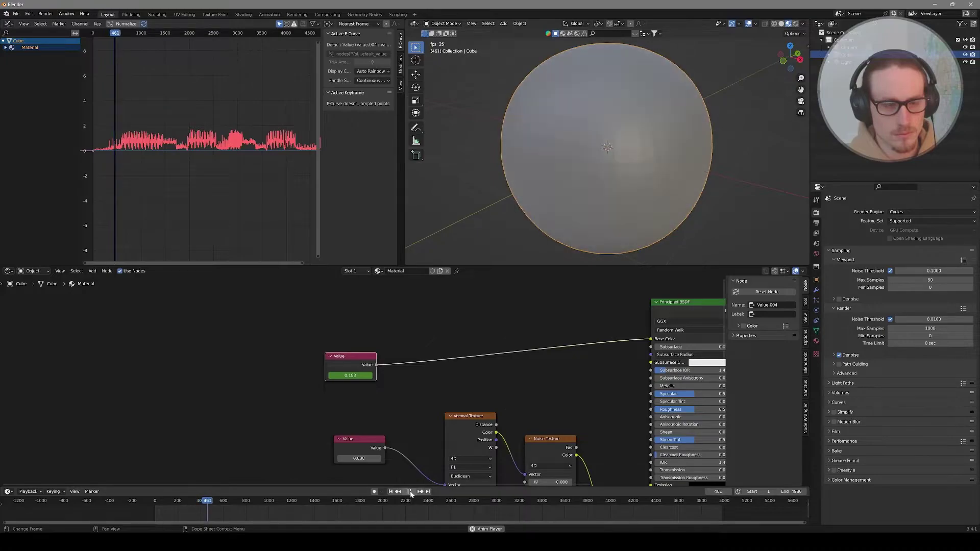
key("Escape")
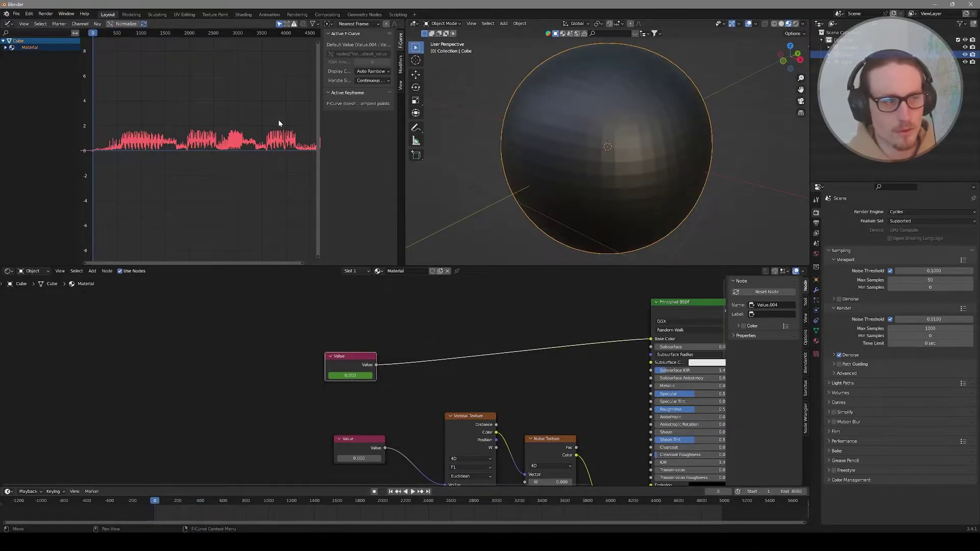
Add an Envelope modifier with one control point to the baked color curve, setting its minimum to about -1.2 and maximum to 0.5
left_click(401, 63)
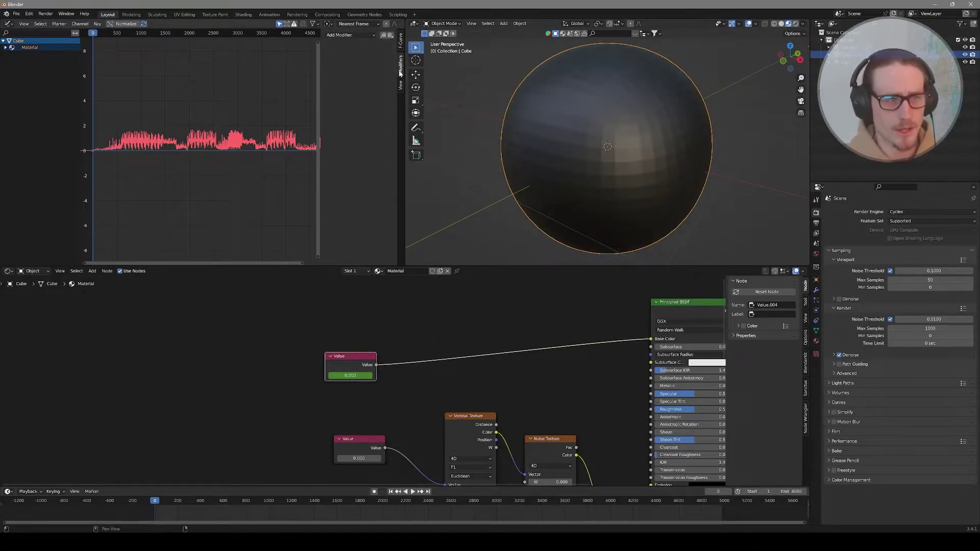
left_click(349, 35)
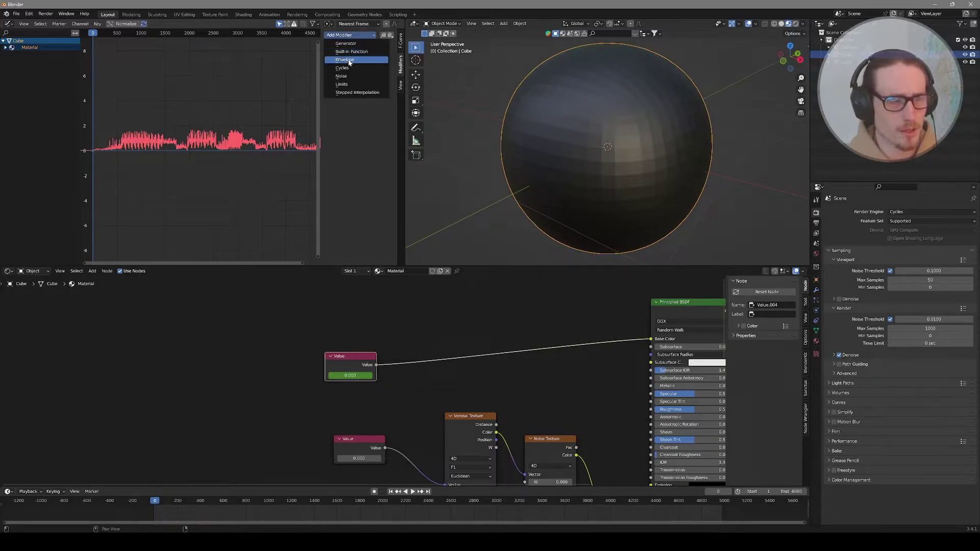
left_click(345, 59)
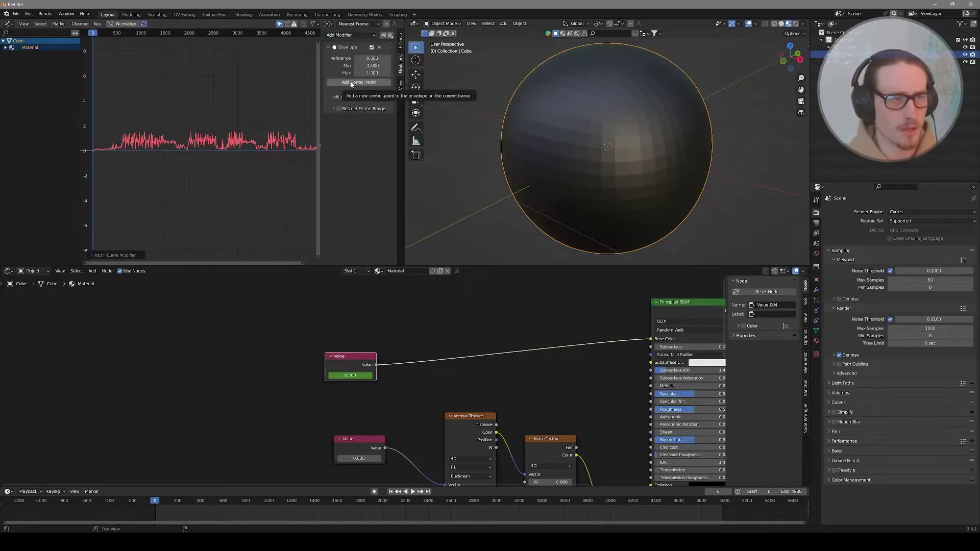
left_click(361, 84)
mouse_move(356, 91)
left_mouse_down()
mouse_move(311, 91)
mouse_move(383, 92)
mouse_move(360, 92)
left_mouse_up()
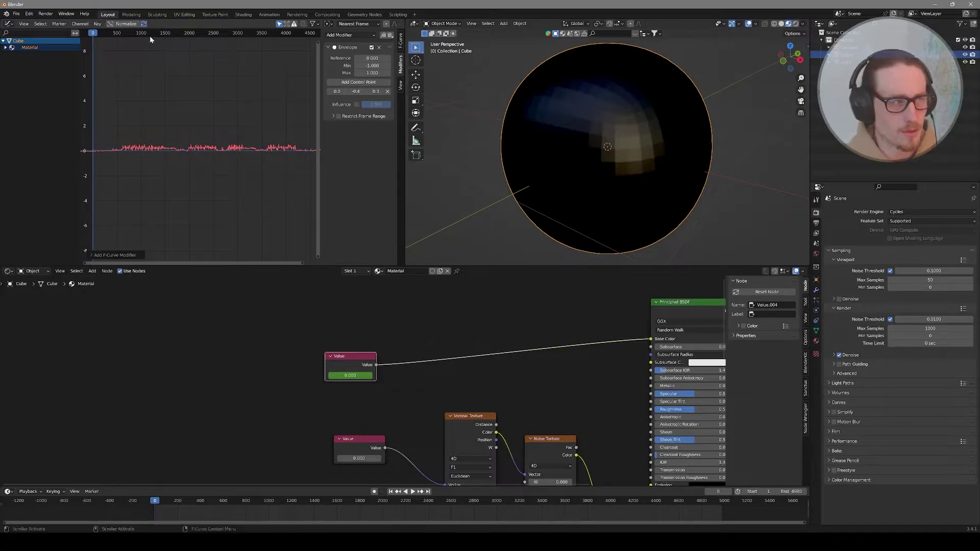
left_click_drag(100, 32, 135, 36)
left_click_drag(356, 92, 360, 92)
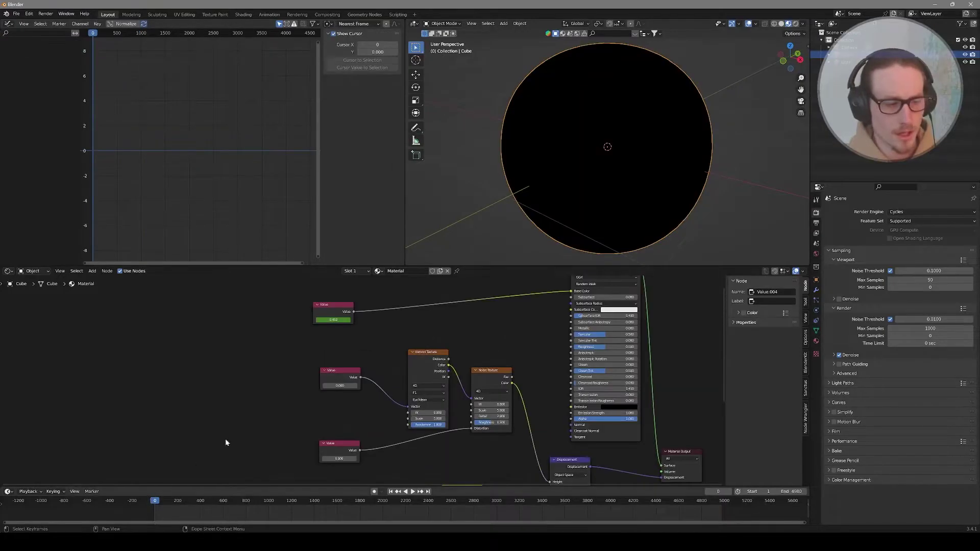
Insert a keyframe at frame 0 on the Value node connected to the Voronoi Texture's Vector input
scroll(366, 399, "down", 1)
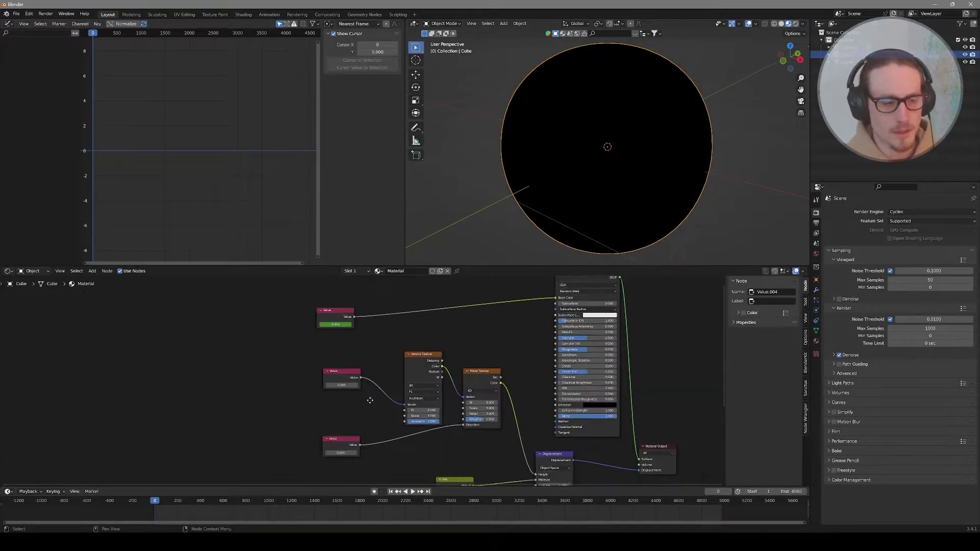
middle_click_drag(368, 398, 366, 354)
left_click(341, 331)
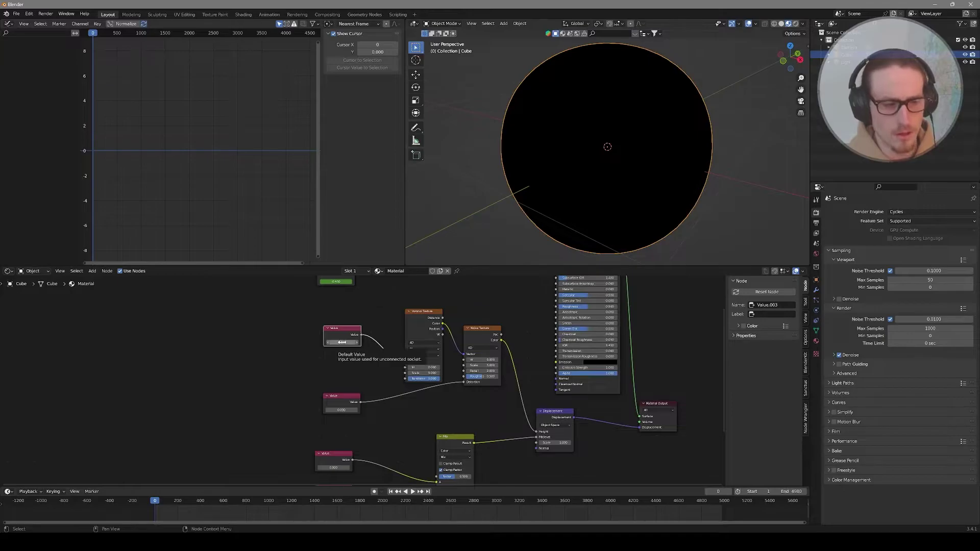
key("i")
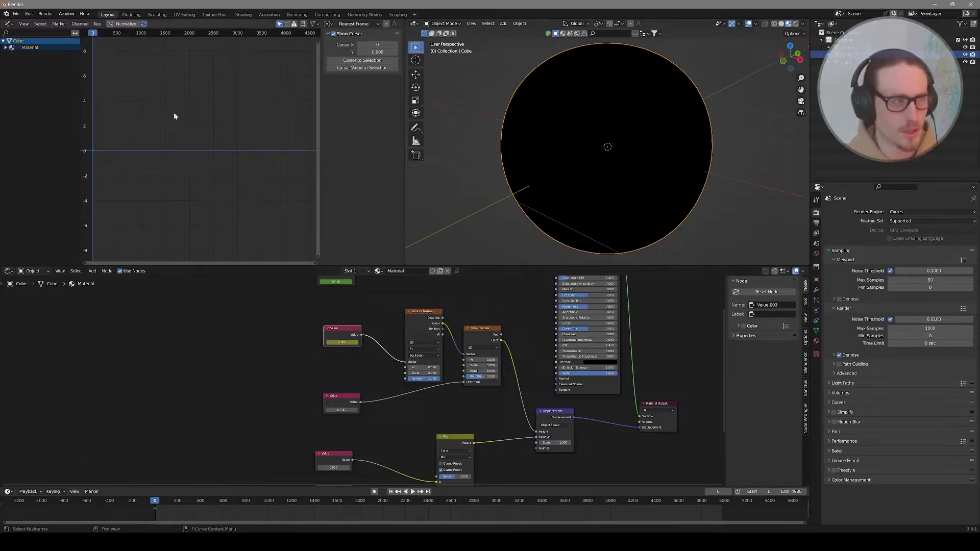
Bake the Flutez MP3 to the Voronoi Value node's F-curve with lowest frequency 300 and highest frequency 800
left_click(96, 24)
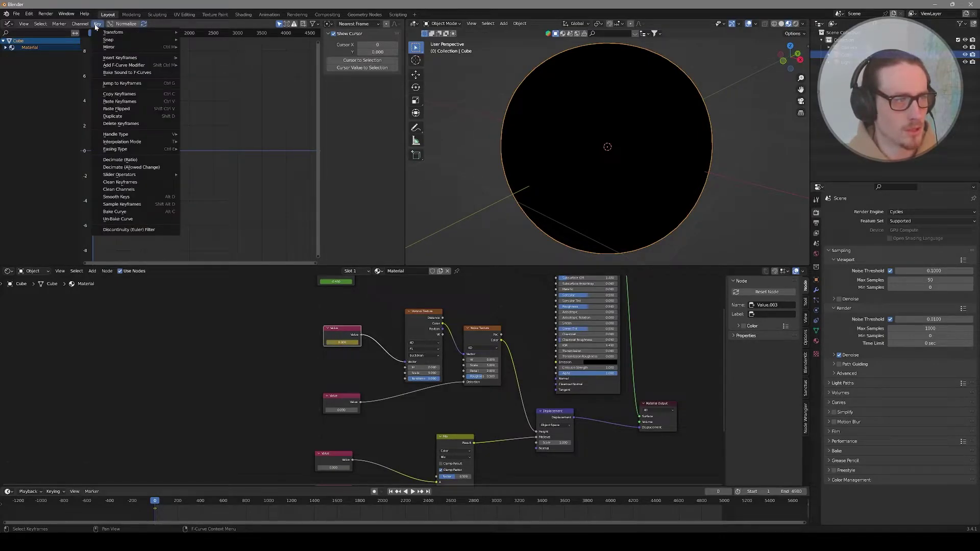
left_click(109, 72)
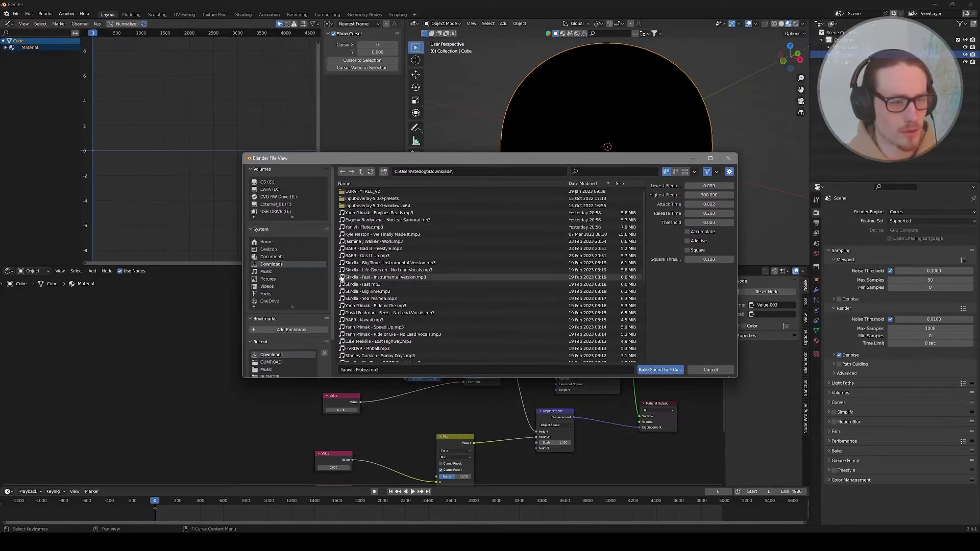
left_click_drag(645, 233, 391, 233)
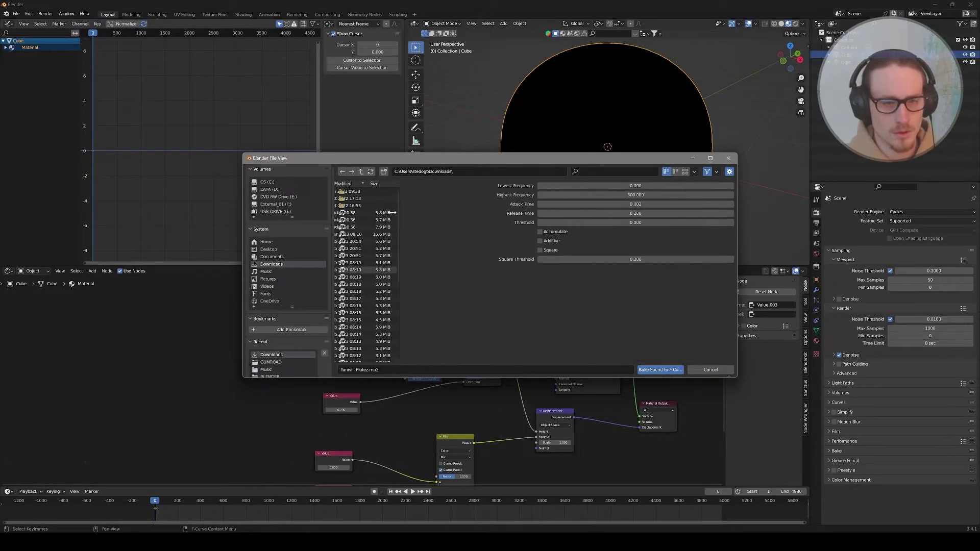
left_click(607, 185)
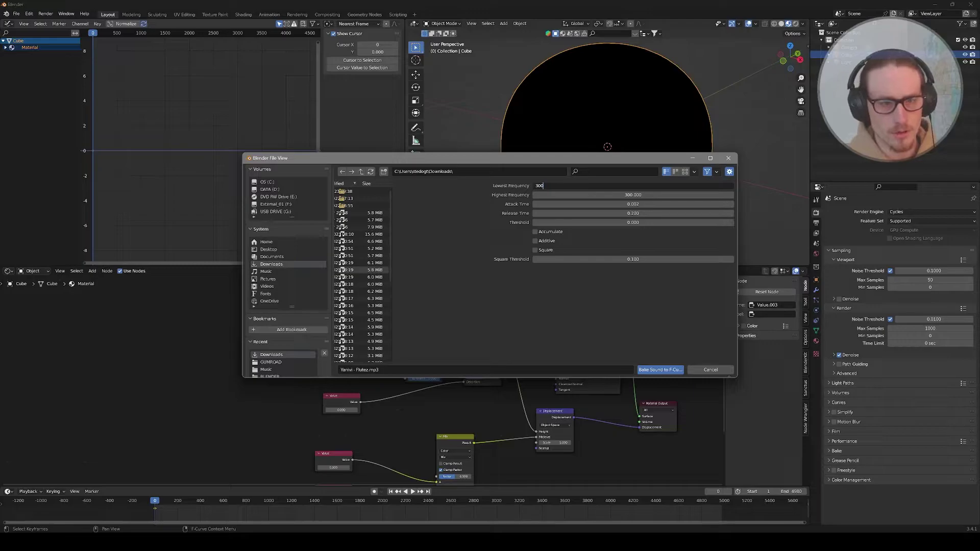
type("300")
key("Tab")
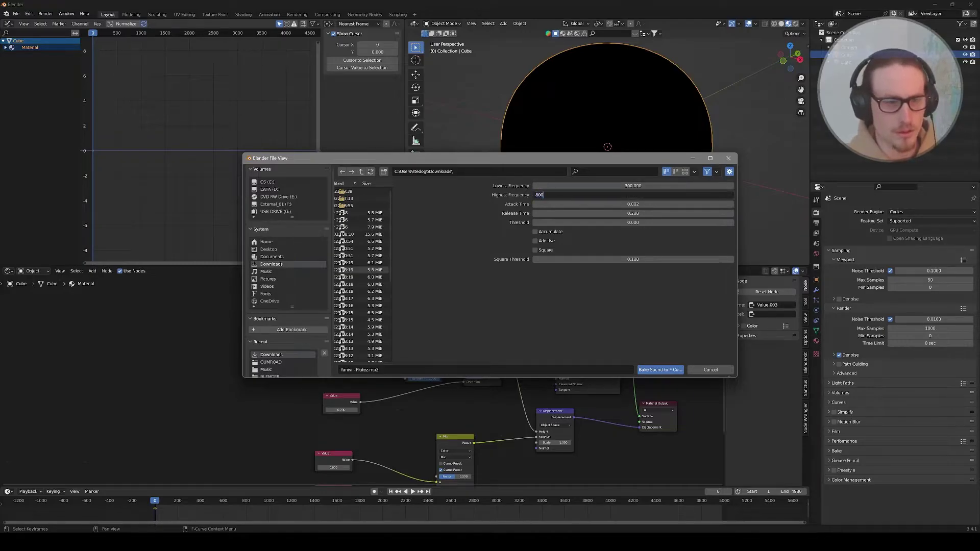
type("800")
key("Return")
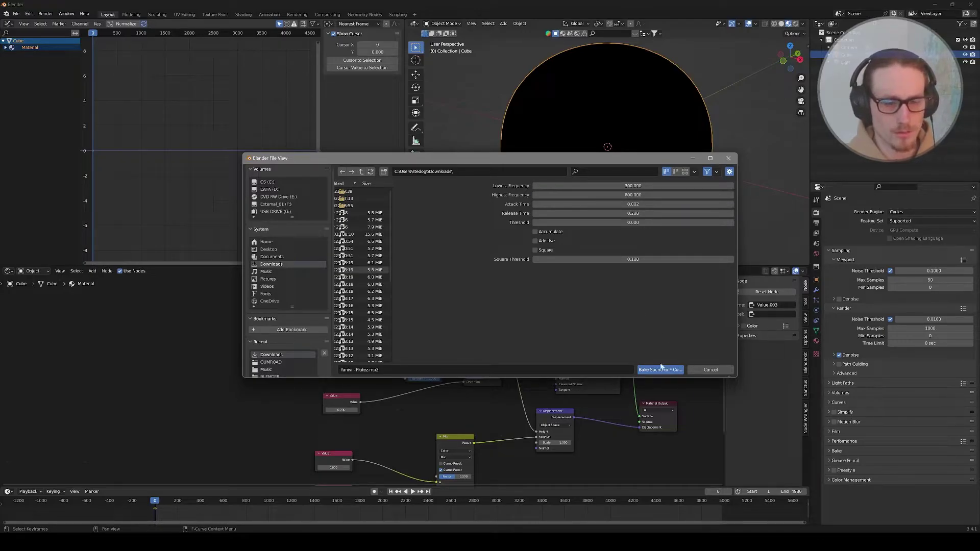
left_click(659, 370)
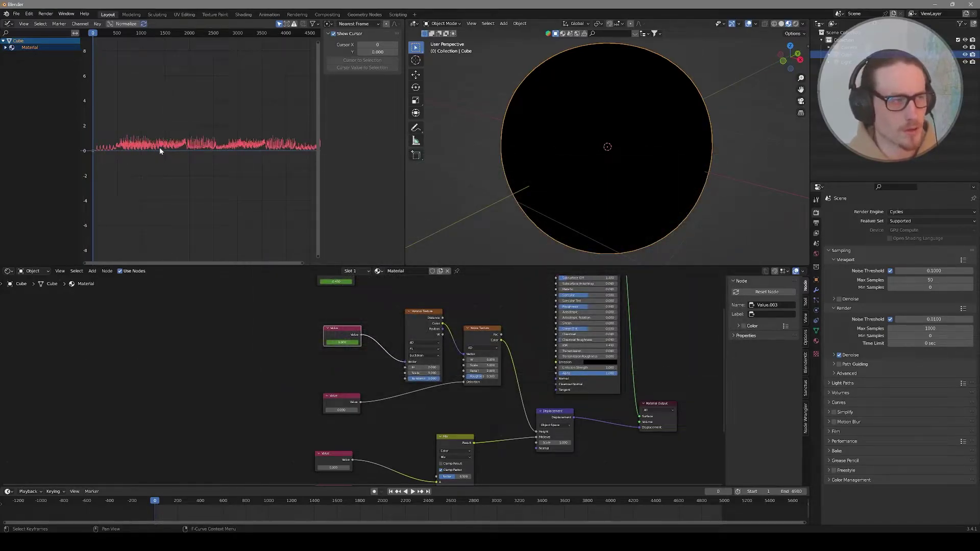
Expand the material's animation channels and add an Envelope modifier with one control point to the Voronoi Value node's baked curve
left_click(5, 47)
left_click(8, 54)
left_click(401, 62)
left_click(357, 34)
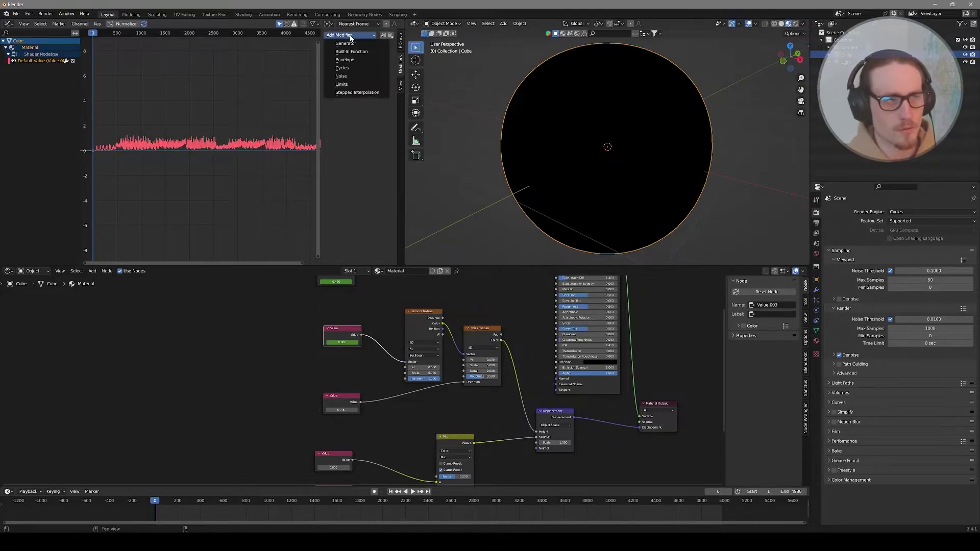
left_click(352, 61)
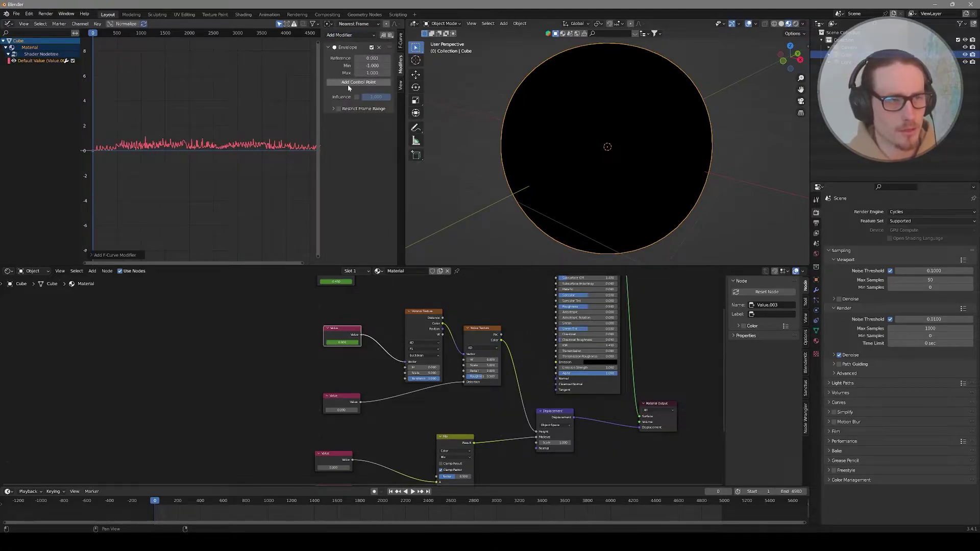
left_click(358, 82)
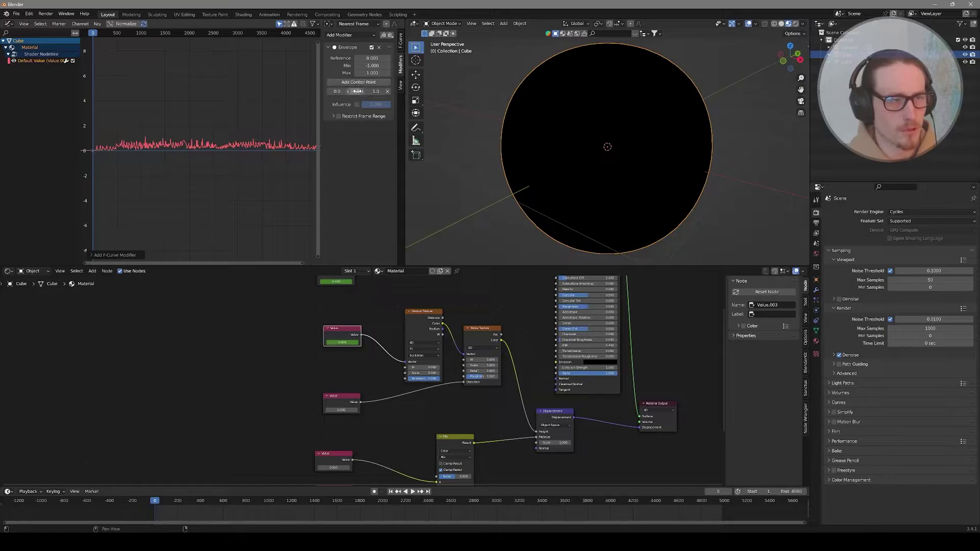
Set the Envelope control point's minimum to about -17 and raise its maximum to amplify the Voronoi Value node's curve
left_click_drag(356, 92, 433, 91)
left_click_drag(355, 91, 313, 91)
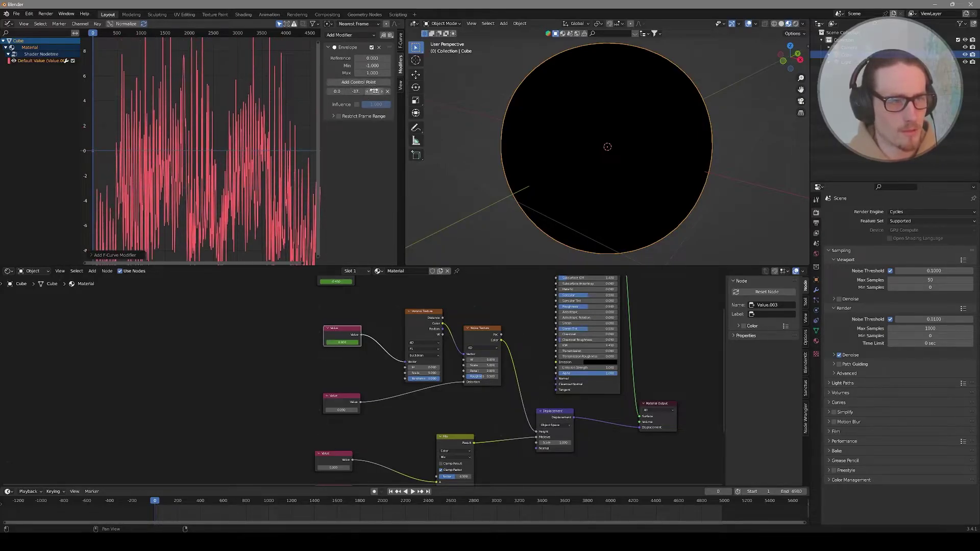
left_click_drag(374, 91, 411, 91)
scroll(228, 163, "down", 6)
Insert a keyframe at frame 0 on the Value node connected to the Noise Texture's Distortion input
left_click(317, 370)
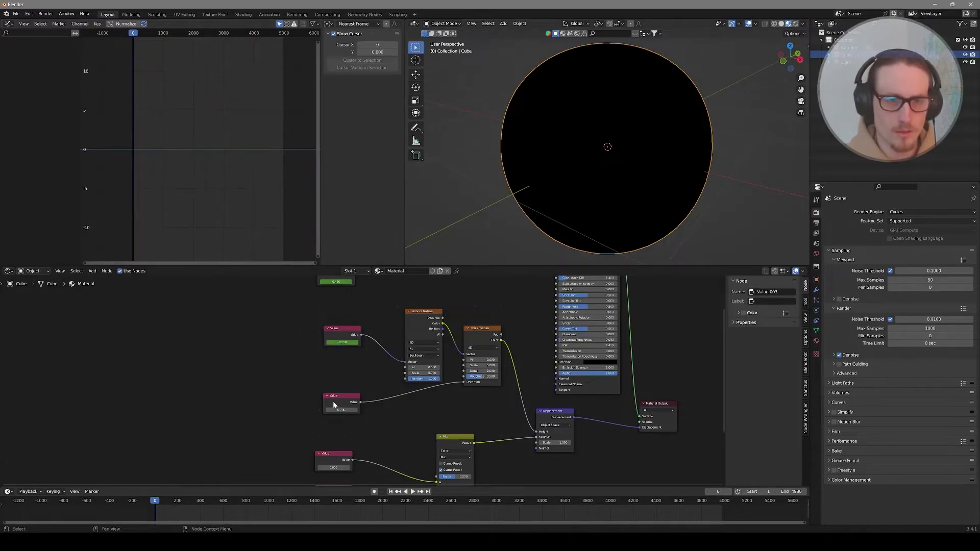
left_click(336, 406)
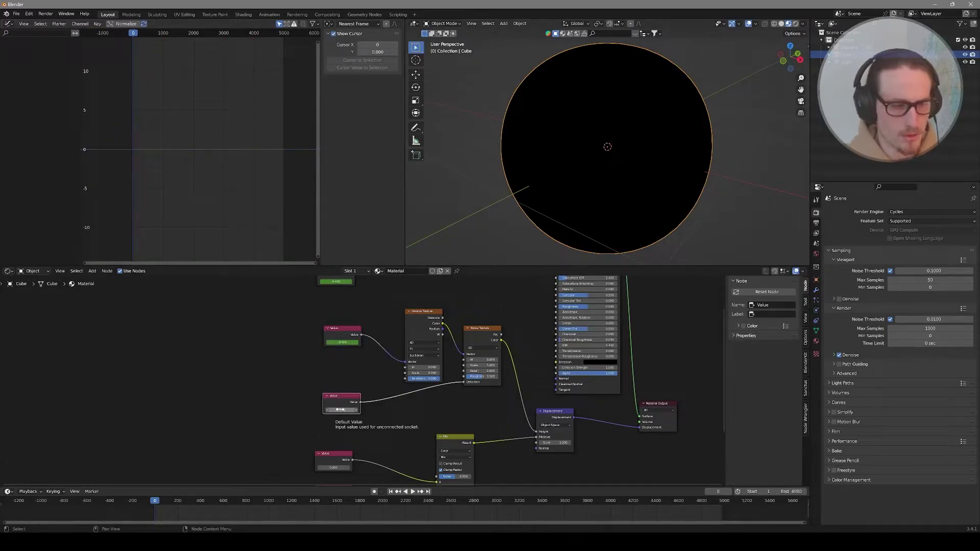
key("i")
Bake the Flutez MP3 to the Distortion Value node's F-curve with lowest frequency 800 and highest frequency 1400
left_click(96, 25)
left_click(127, 68)
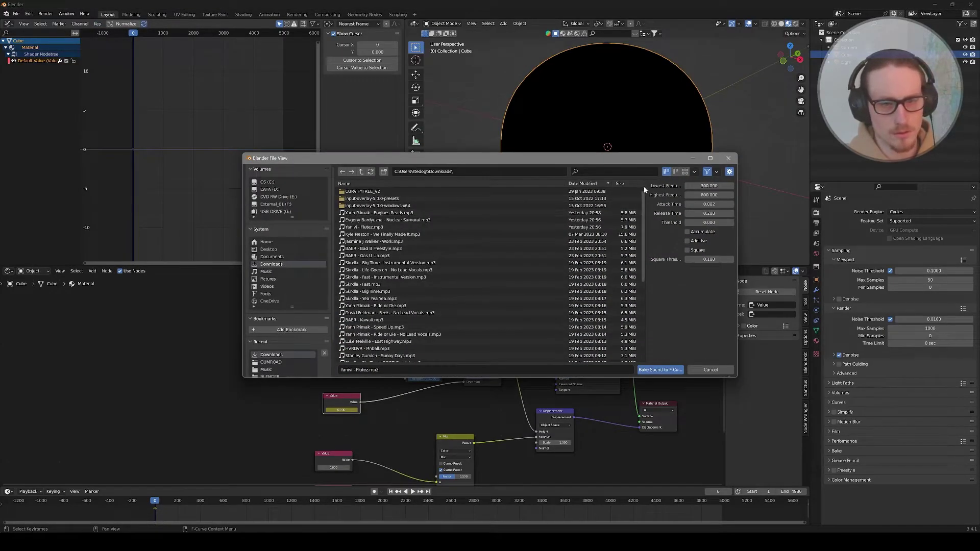
left_click_drag(645, 190, 355, 190)
left_click(554, 186)
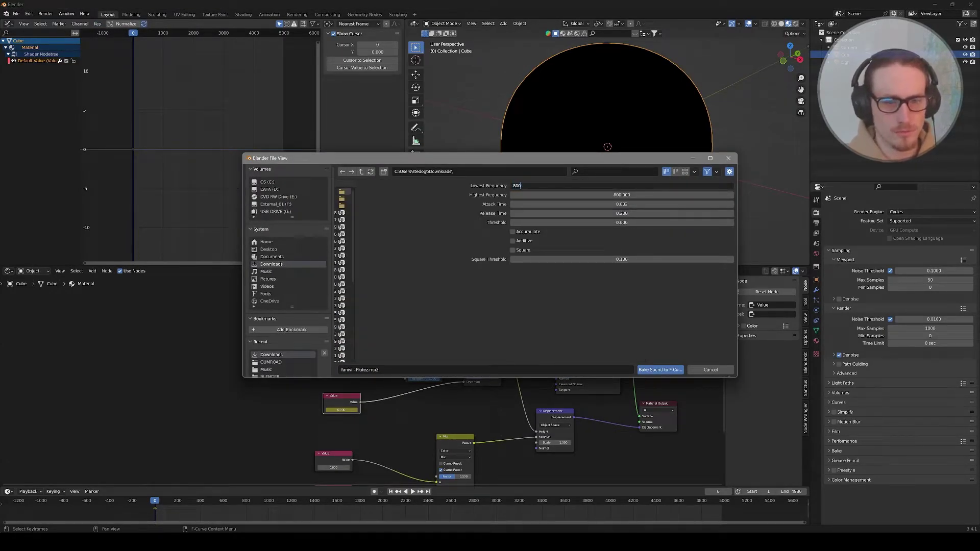
key("Tab")
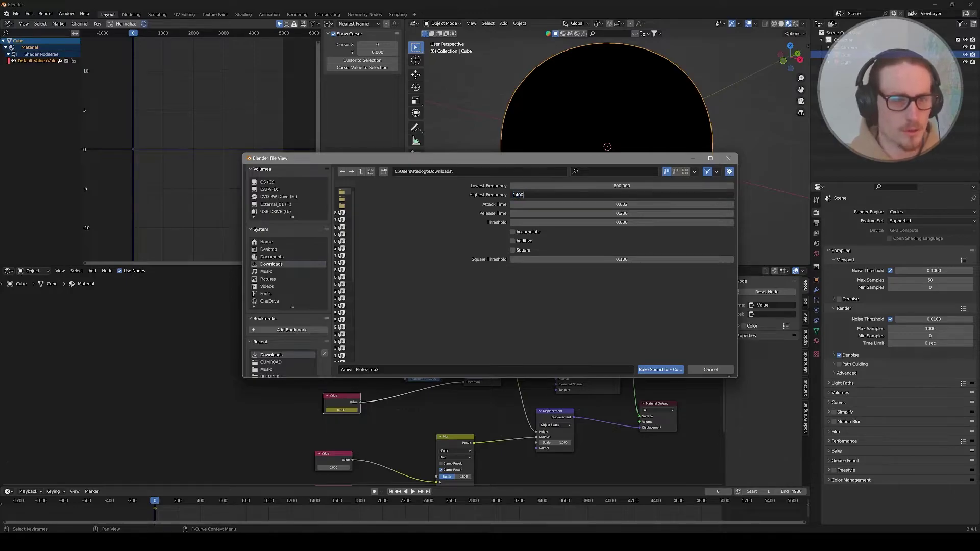
key("Return")
left_click(660, 369)
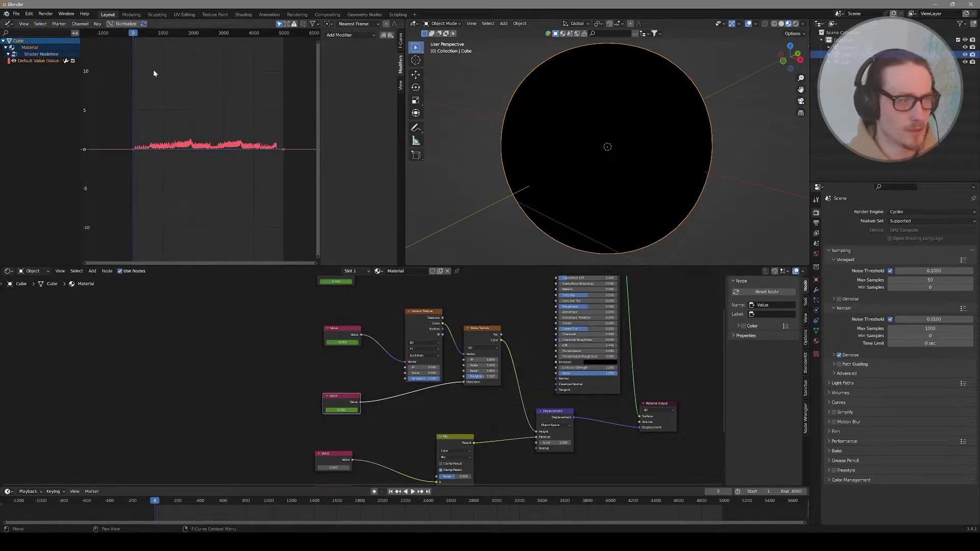
Add an Envelope modifier with one control point to the Distortion Value node's curve and adjust the point's minimum and maximum
left_click(351, 35)
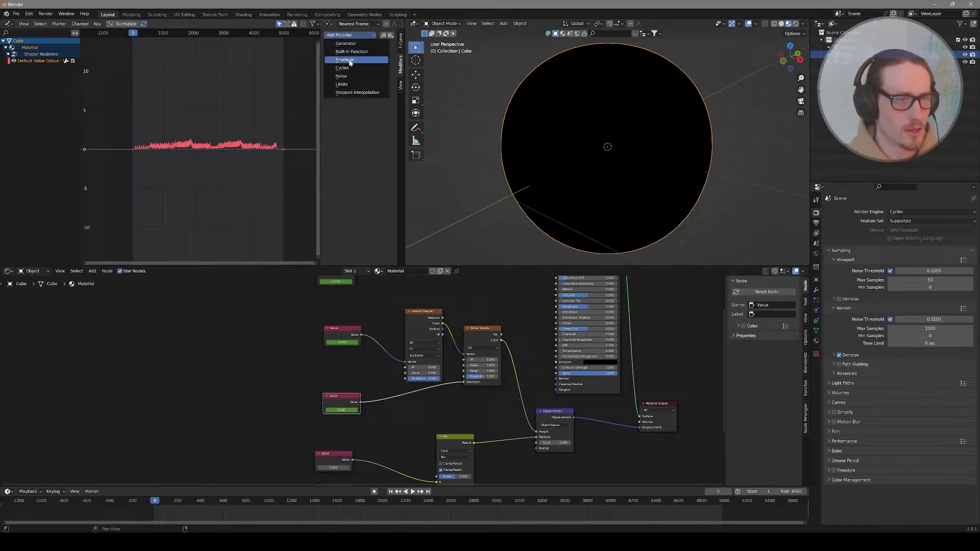
left_click(350, 60)
left_click(358, 83)
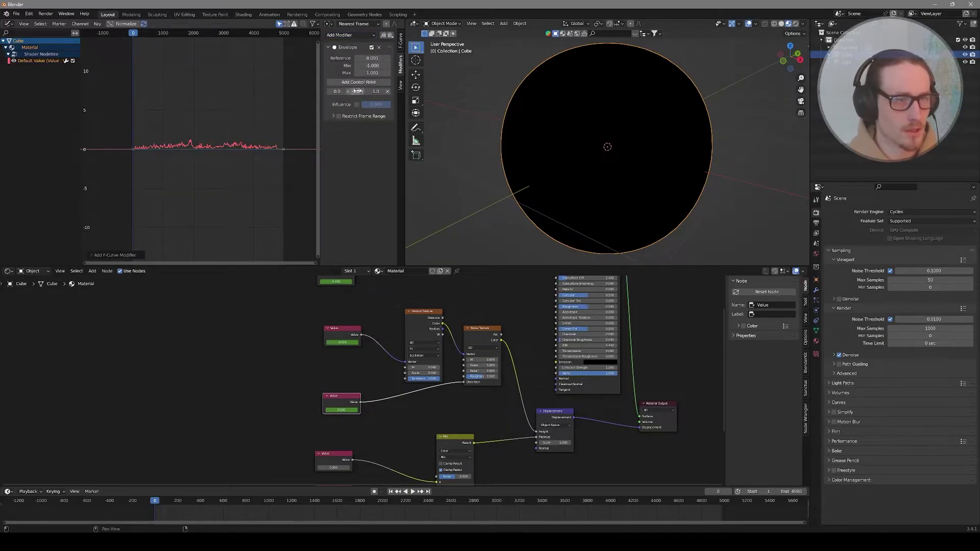
left_click_drag(357, 92, 265, 91)
left_click_drag(375, 92, 245, 91)
Insert a keyframe at frame 0 on the Value node connected to the Mix node's A input
middle_click_drag(317, 474, 349, 410)
left_click(366, 390)
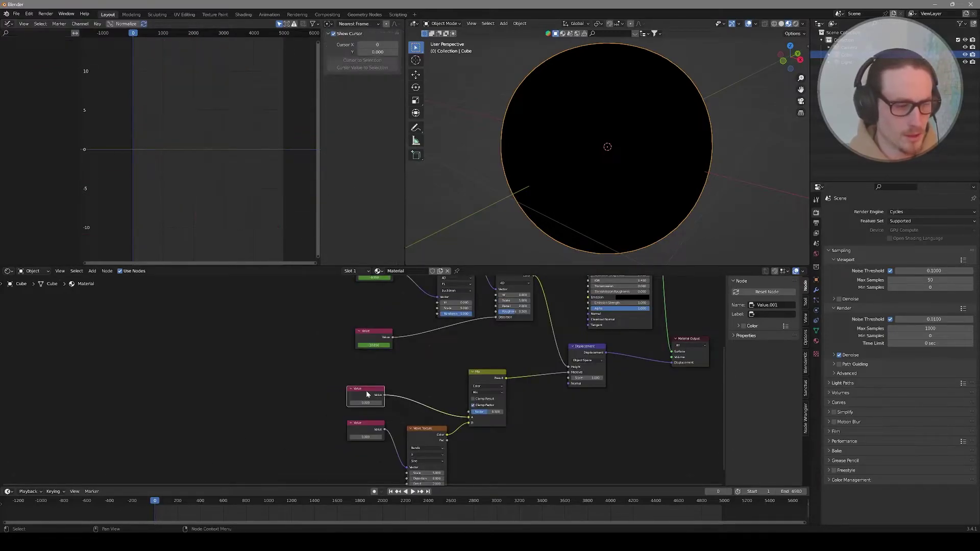
key("i")
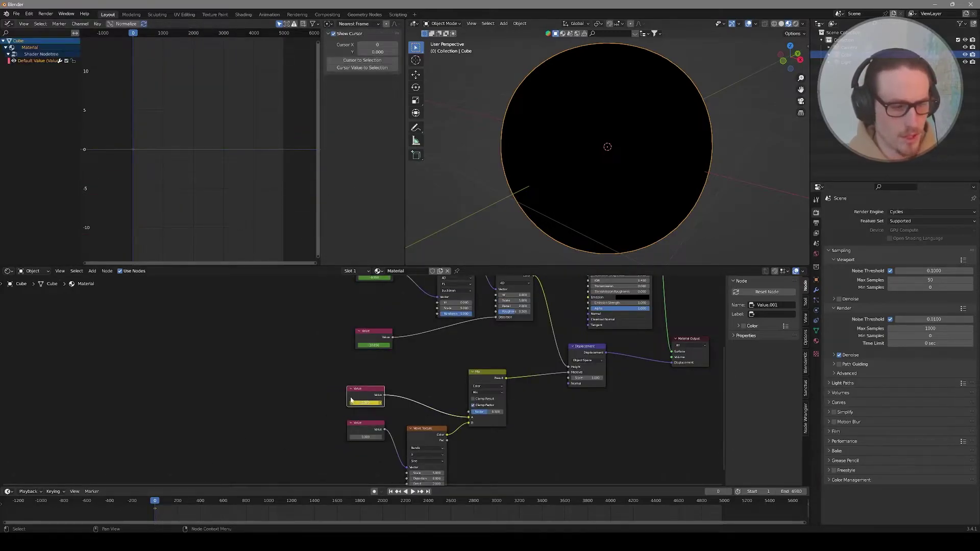
Bake the Flutez MP3 to the Mix Value node's F-curve with lowest frequency 1400 and highest frequency 5000
left_click(97, 23)
left_click(121, 73)
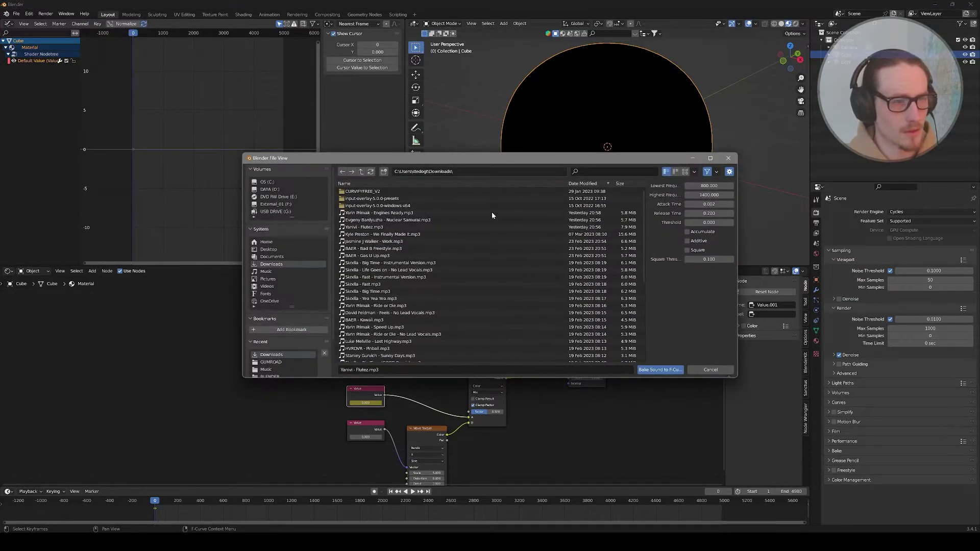
left_click_drag(644, 234, 331, 206)
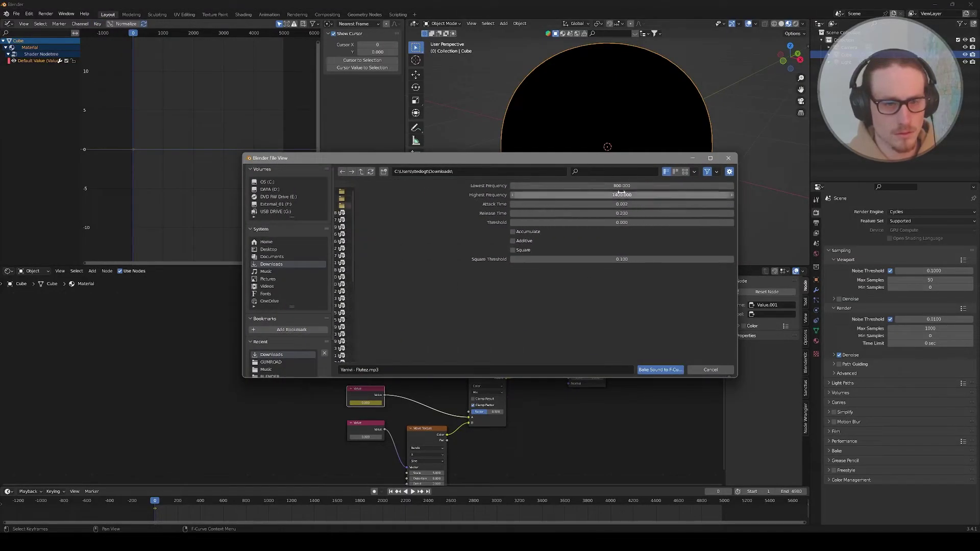
left_click(621, 186)
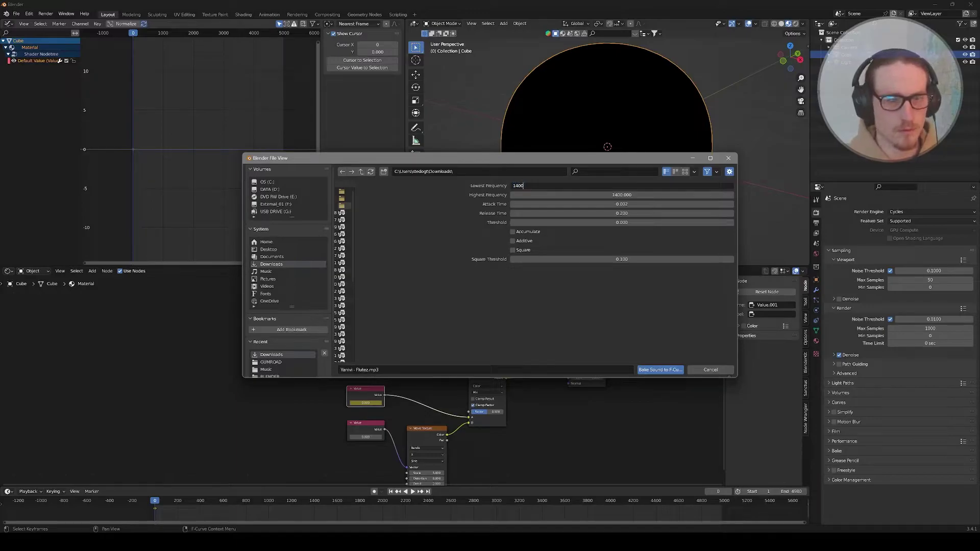
key("Tab")
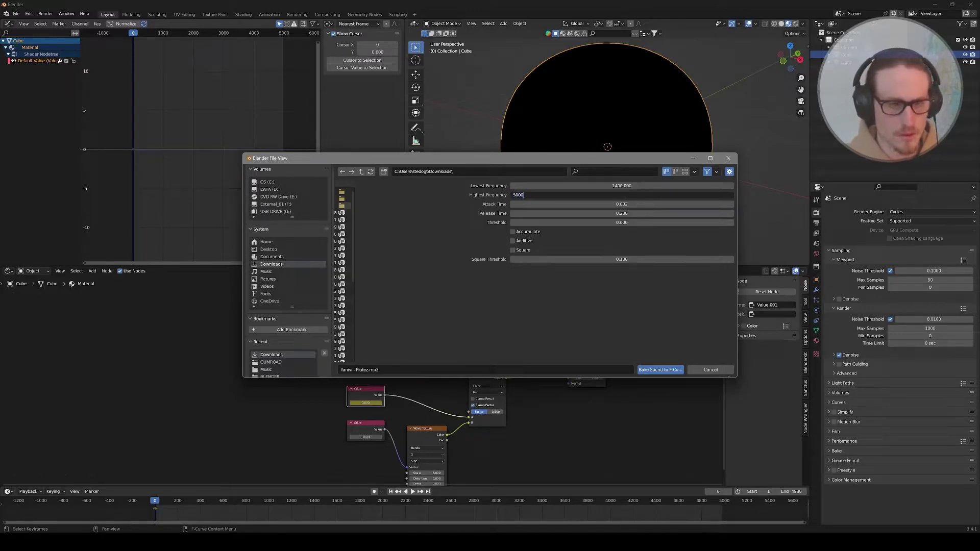
type("5000")
left_click(658, 369)
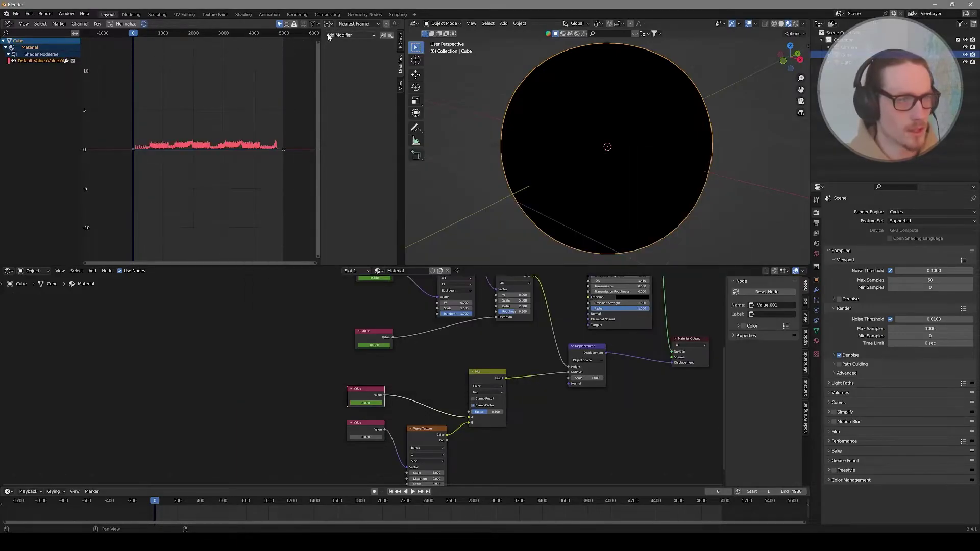
Add an Envelope modifier with one control point to the Mix Value node's curve and lower the point's minimum
left_click(349, 34)
left_click(346, 60)
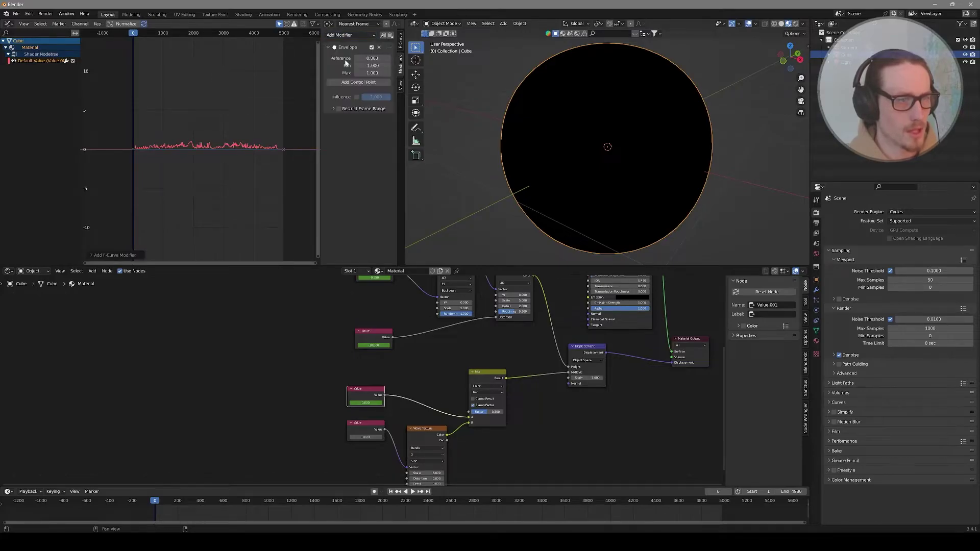
left_click(351, 85)
mouse_move(354, 91)
left_mouse_down()
mouse_move(250, 91)
mouse_move(463, 92)
mouse_move(345, 92)
left_mouse_up()
Insert a keyframe at frame 0 on the Value node connected to the Wave Texture's Vector input
middle_click_drag(332, 438, 350, 392)
left_click(350, 392)
left_click(380, 383)
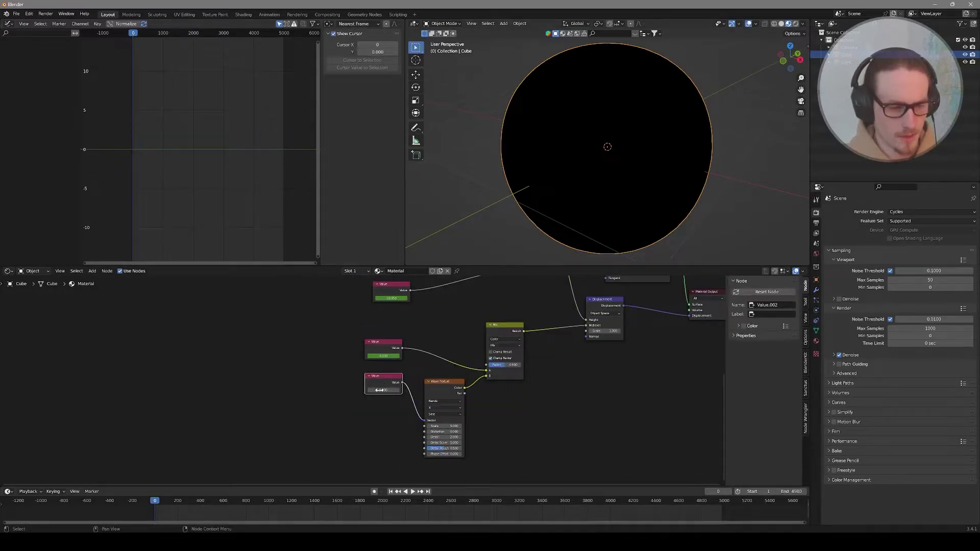
key("i")
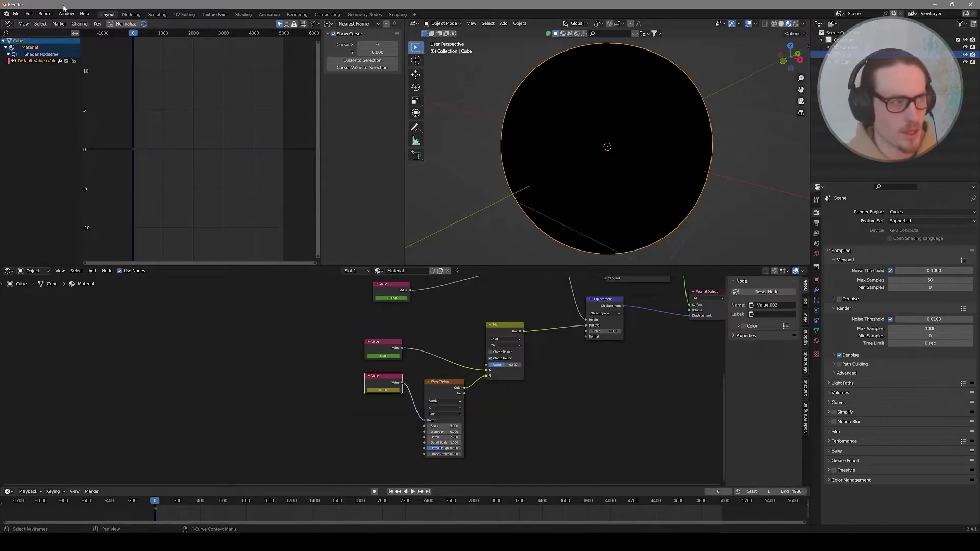
Bake the Flutez MP3 to the Wave Texture Value node's F-curve with lowest frequency 5000 and highest frequency 10000
left_click(97, 24)
left_click(127, 73)
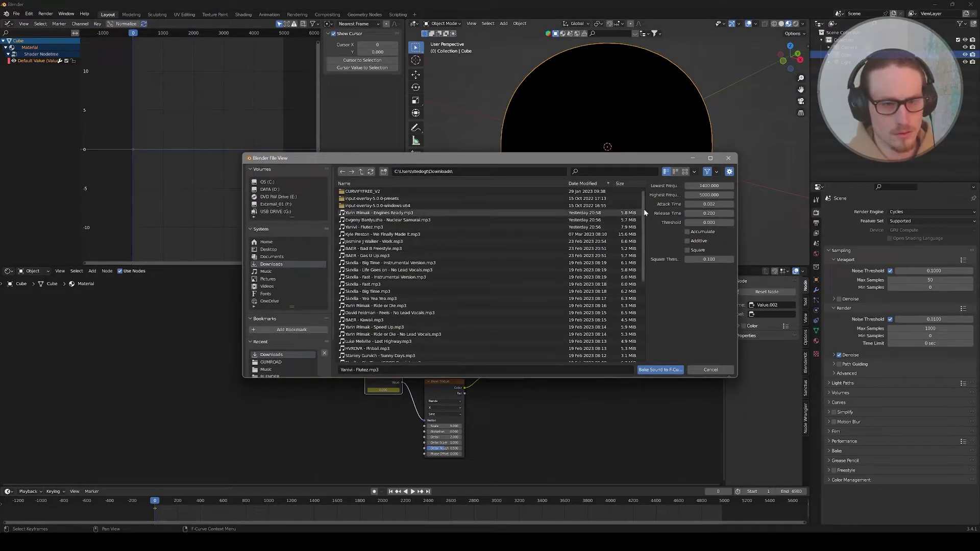
left_click_drag(644, 209, 397, 209)
left_click(633, 187)
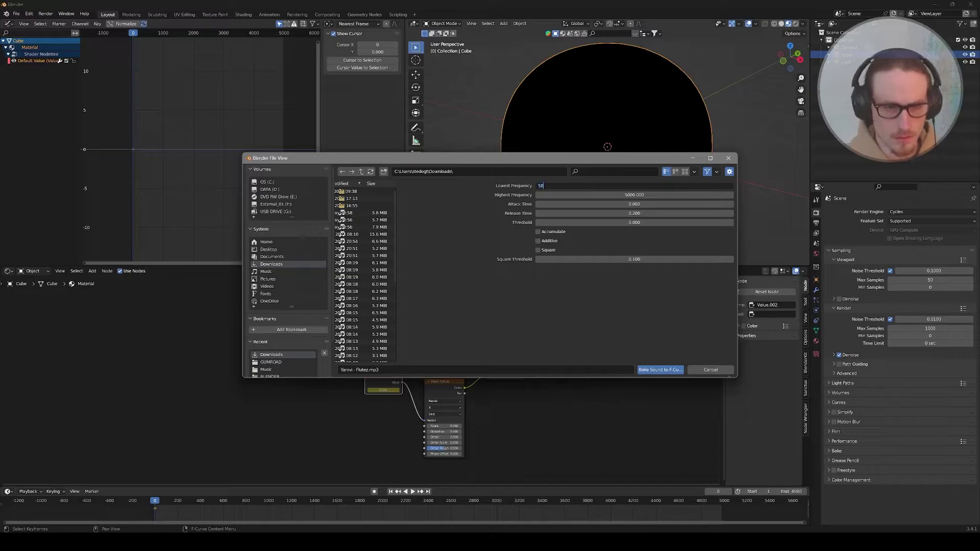
key("Tab")
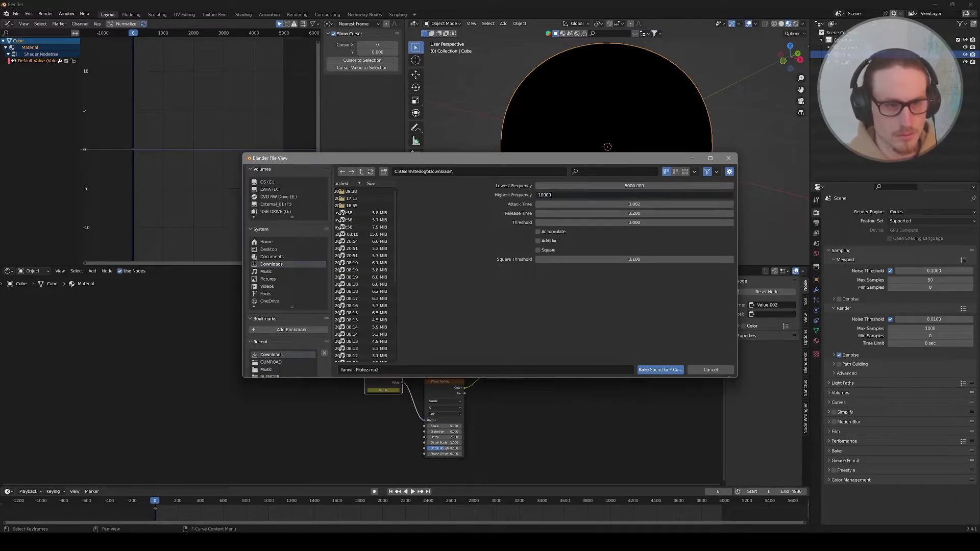
type("10000")
key("Return")
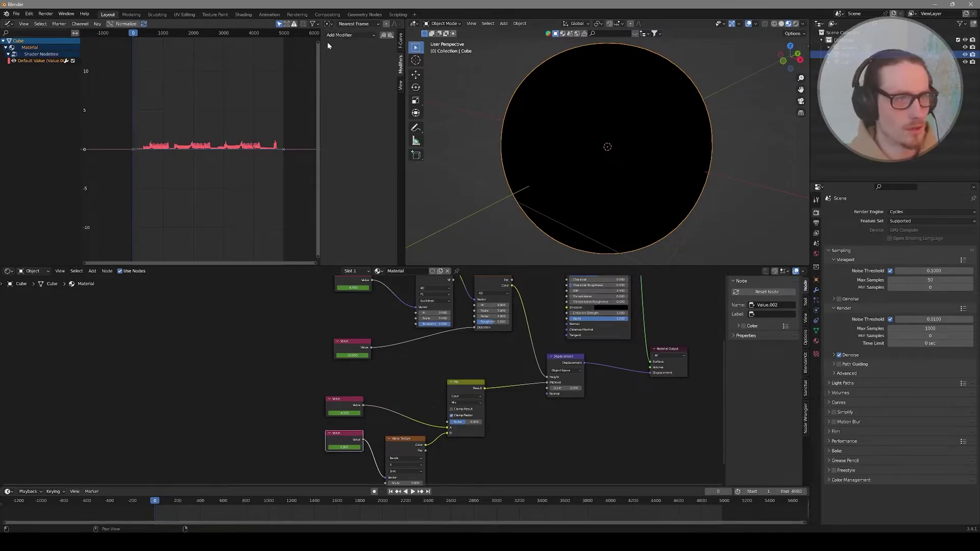
Add an Envelope modifier with one control point to the Wave Texture Value node's curve, with minimum about -10 and maximum about 9.6
left_click(345, 35)
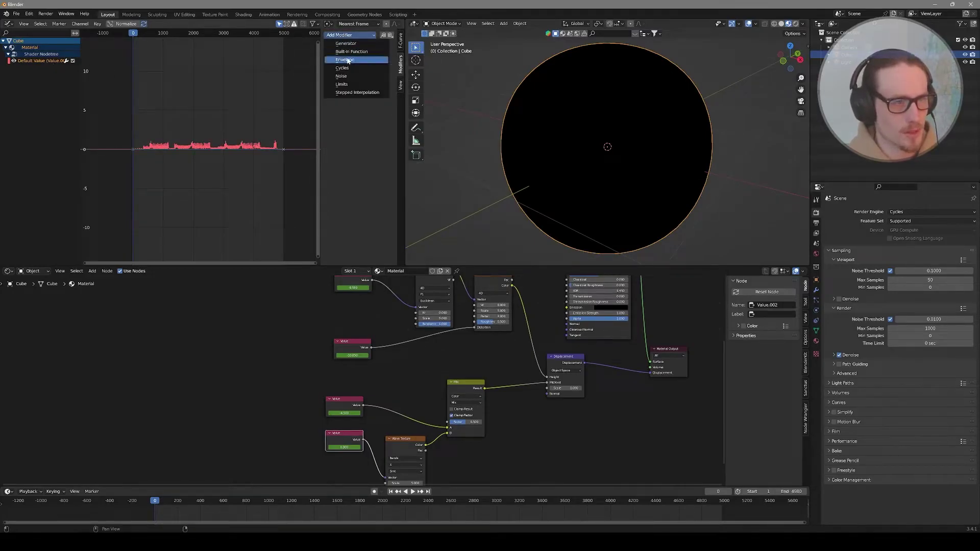
left_click(350, 61)
left_click(357, 83)
left_click_drag(356, 92, 392, 93)
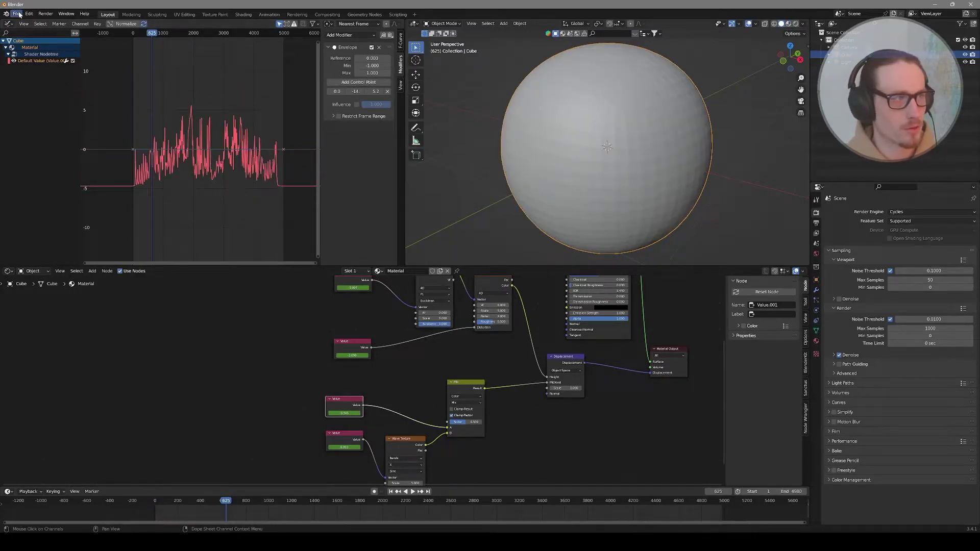
Save the project in the GUMROAD folder as "tut sphere noise.blend"
left_click(18, 14)
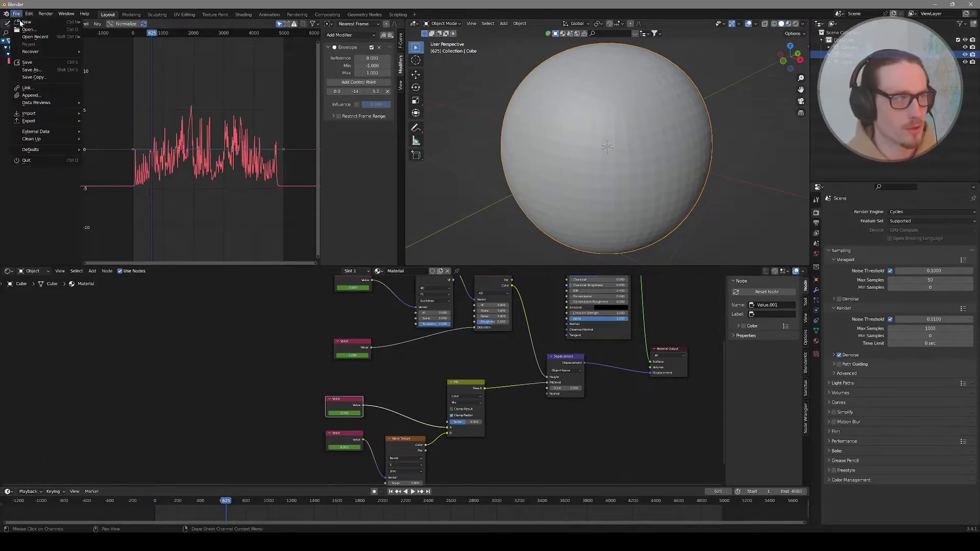
left_click(23, 64)
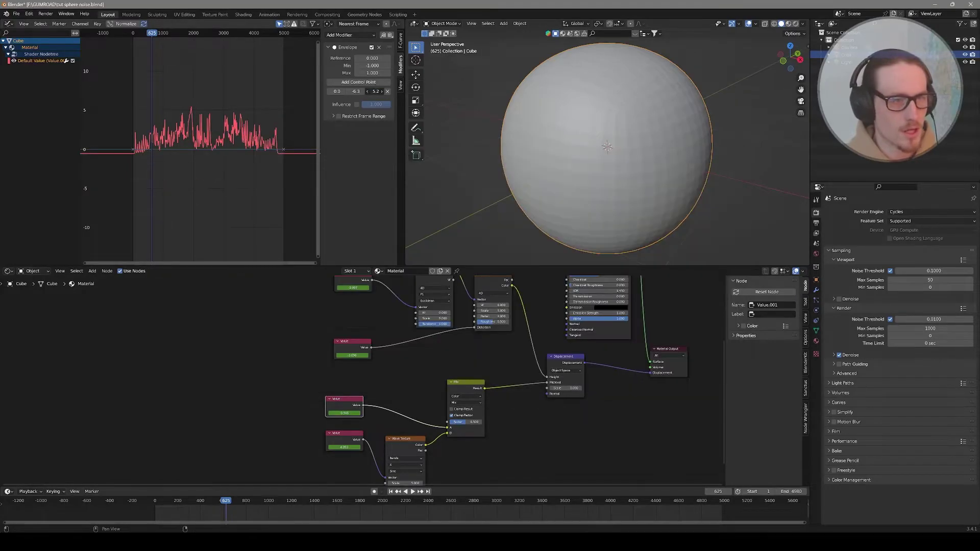
Set the Envelope control point on the Mix Value node's curve to minimum about -2.6 and maximum about 1.3
mouse_move(365, 94)
left_mouse_down()
mouse_move(357, 92)
mouse_move(373, 91)
left_mouse_up()
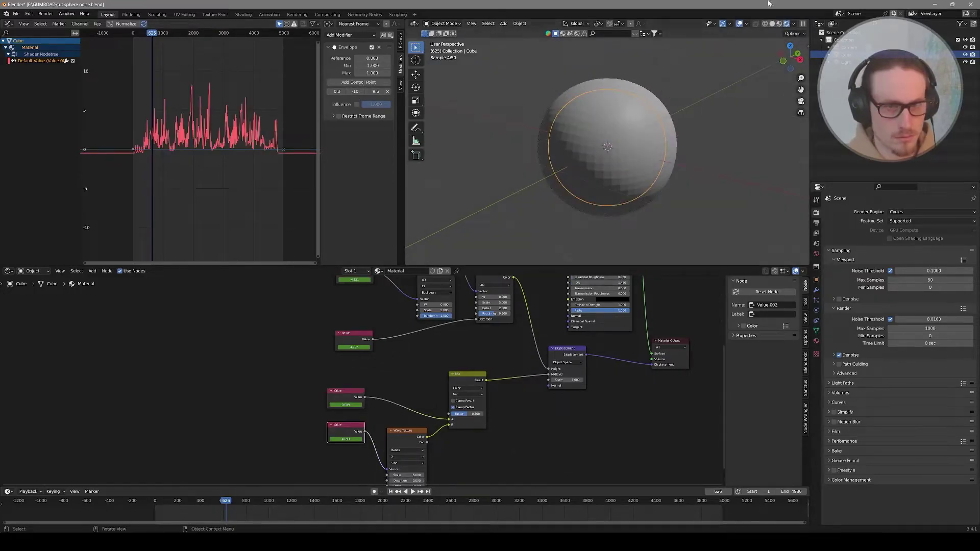
Try disconnecting the Value node from the Wave Texture's Vector input, preview the animation around frame 1284, and restore the link
middle_click_drag(376, 468, 389, 389)
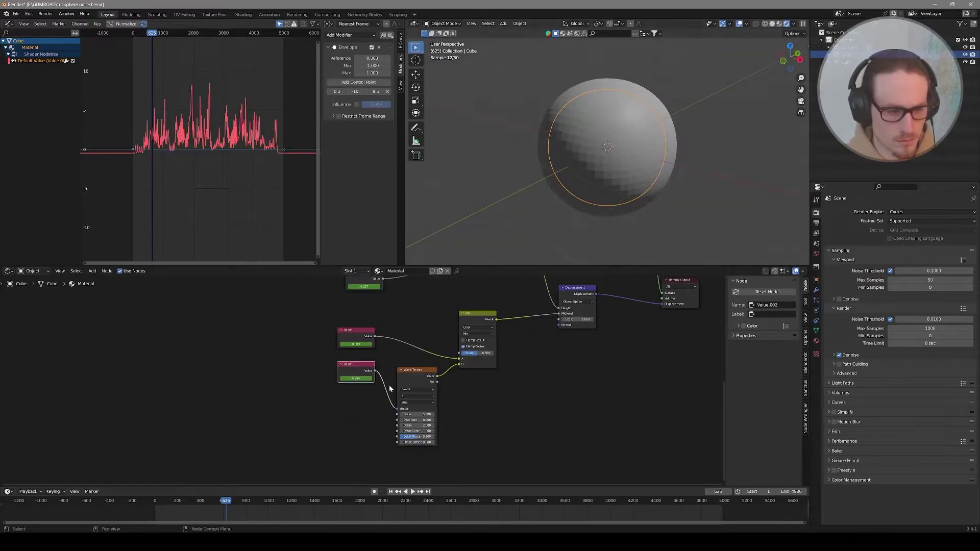
key("ctrl+z")
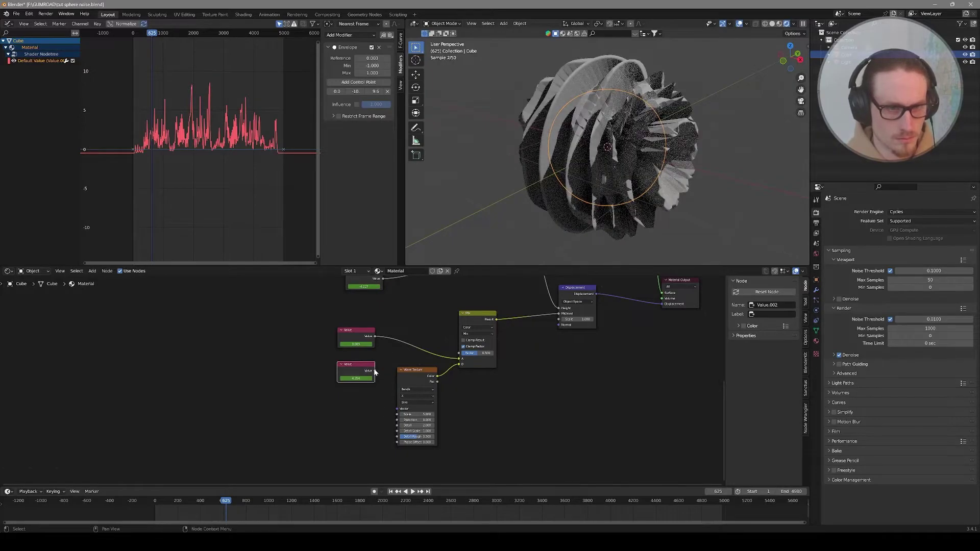
left_click_drag(225, 503, 302, 504)
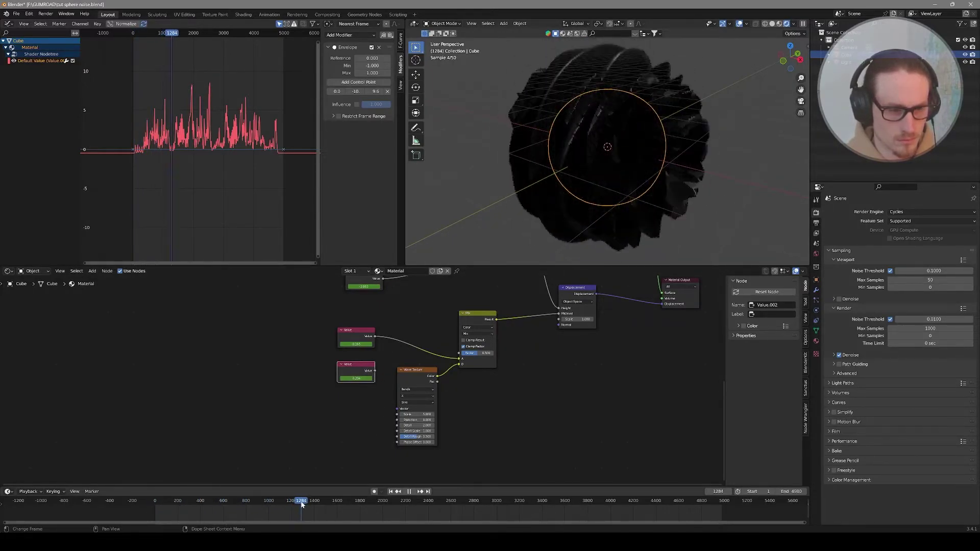
middle_click_drag(390, 387, 368, 426)
key("Escape")
left_click_drag(354, 408, 376, 448)
key("Escape")
key("ctrl+z")
key("Escape")
Try cutting the link between the Value node and the Mix node's A input, and reconnect it
right_click(392, 376)
key("Escape")
right_click(391, 371)
key("Escape")
right_click_drag(391, 377, 391, 390, "ctrl")
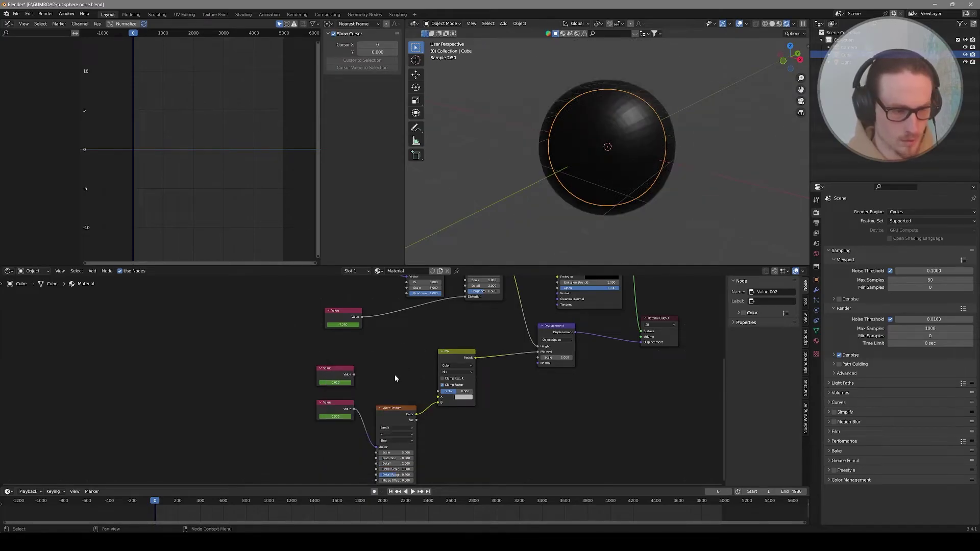
left_click_drag(354, 375, 446, 380)
middle_click_drag(439, 347, 391, 397)
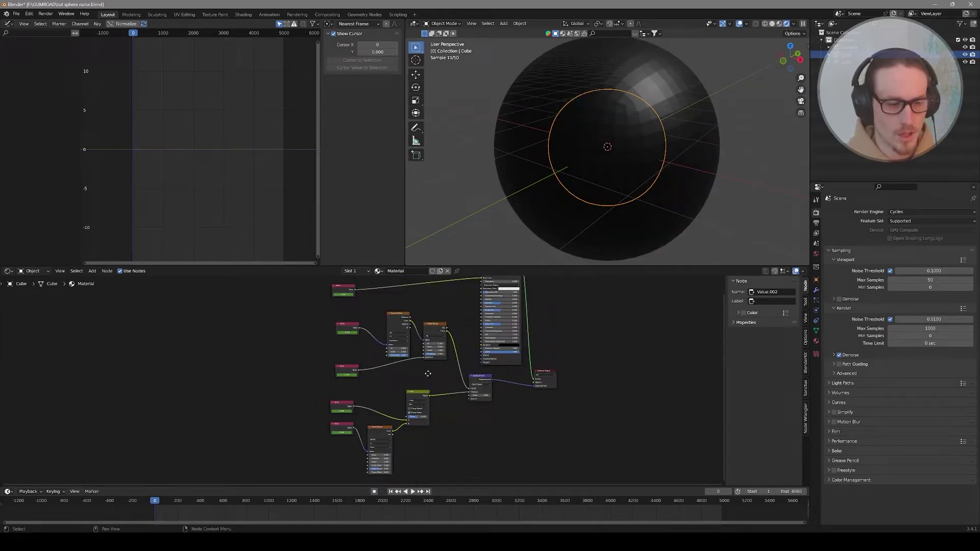
scroll(362, 435, "up", 2)
middle_click_drag(362, 436, 380, 417)
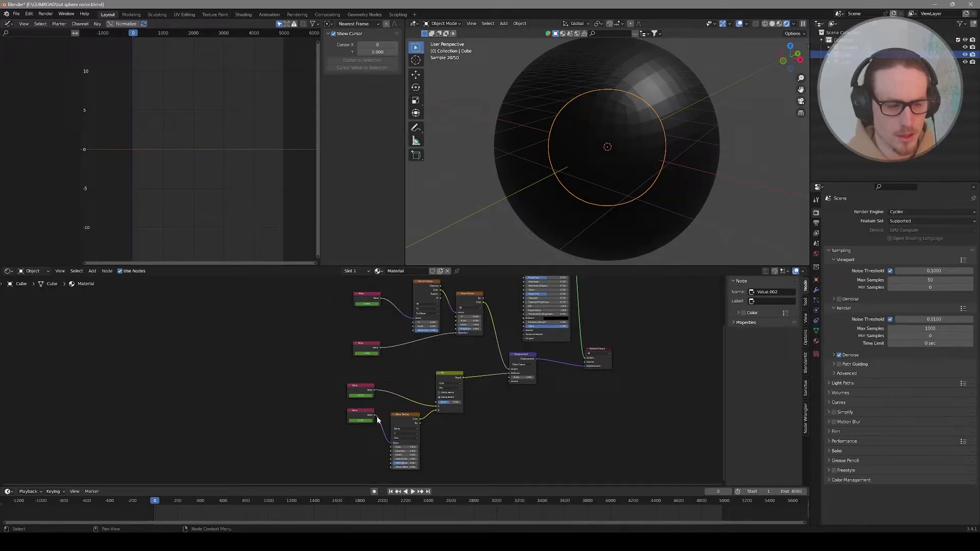
left_click_drag(378, 419, 391, 448)
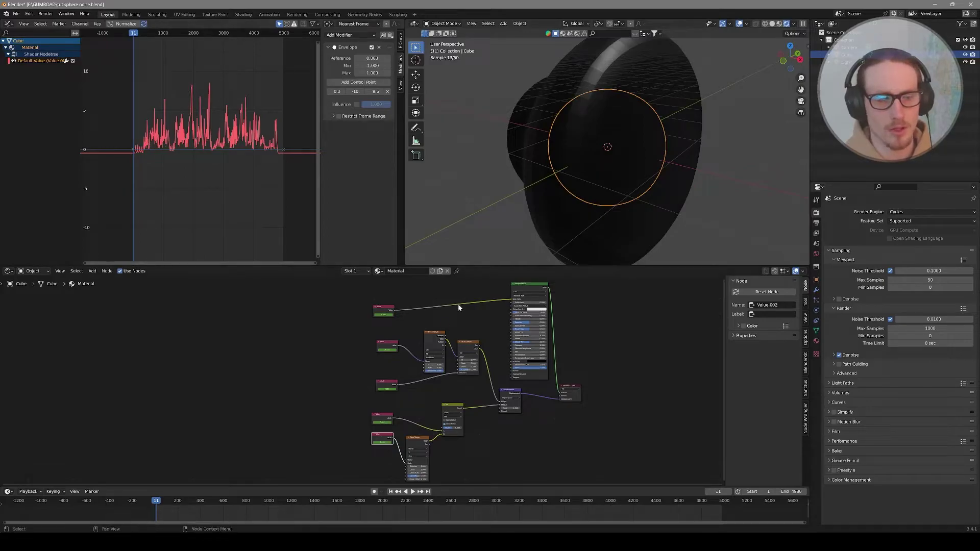
middle_click_drag(481, 329, 471, 327)
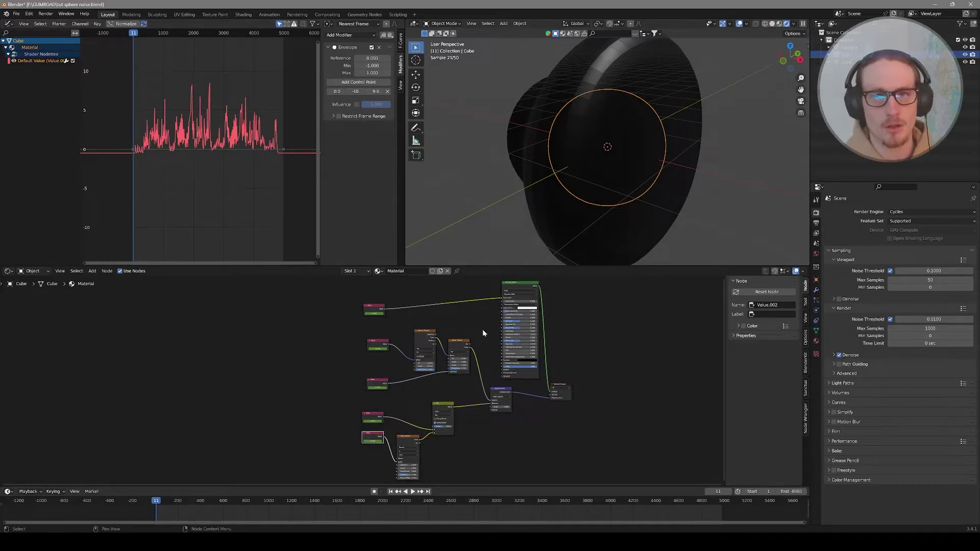
Drive the Noise Texture's W value with the expression #frame/100 and briefly play the animation to check the motion
scroll(482, 332, "up", 3)
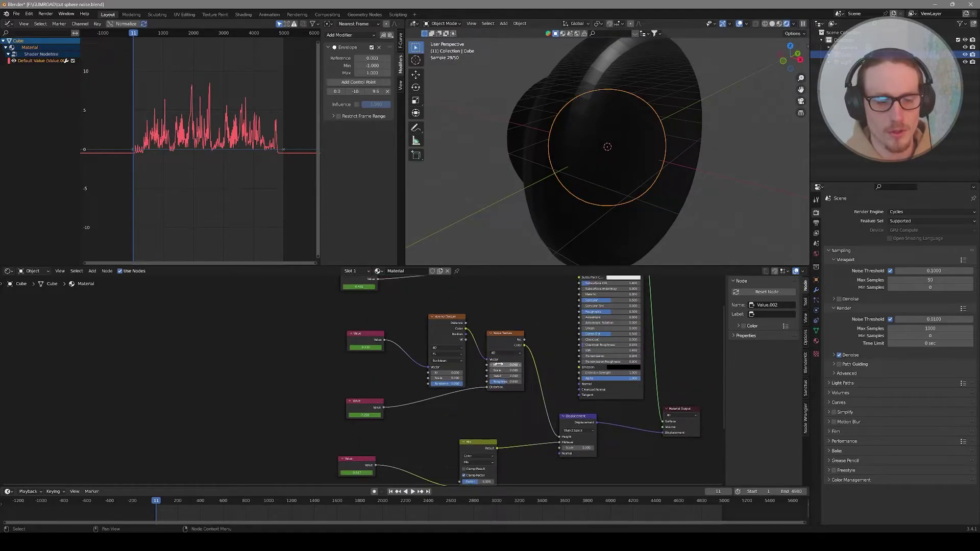
left_click(497, 364)
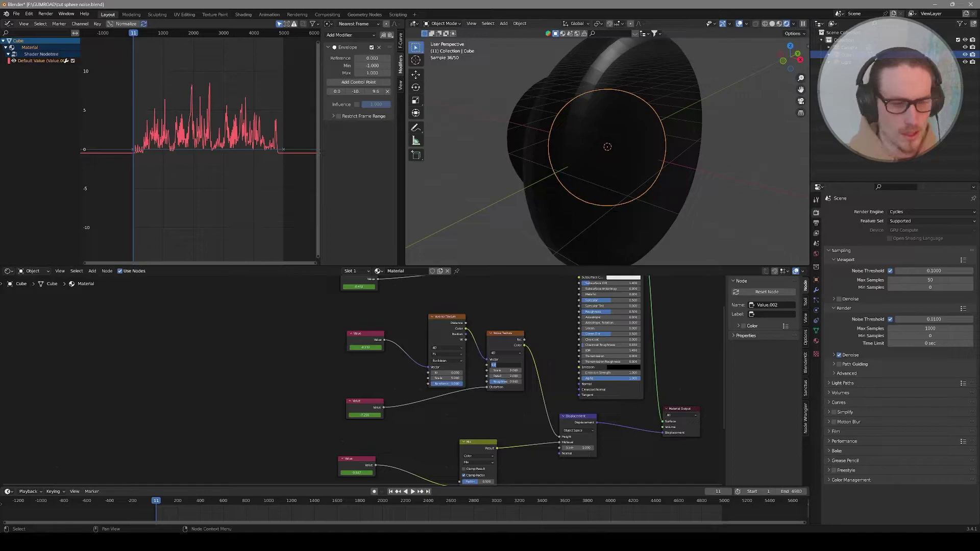
type("#frame/1")
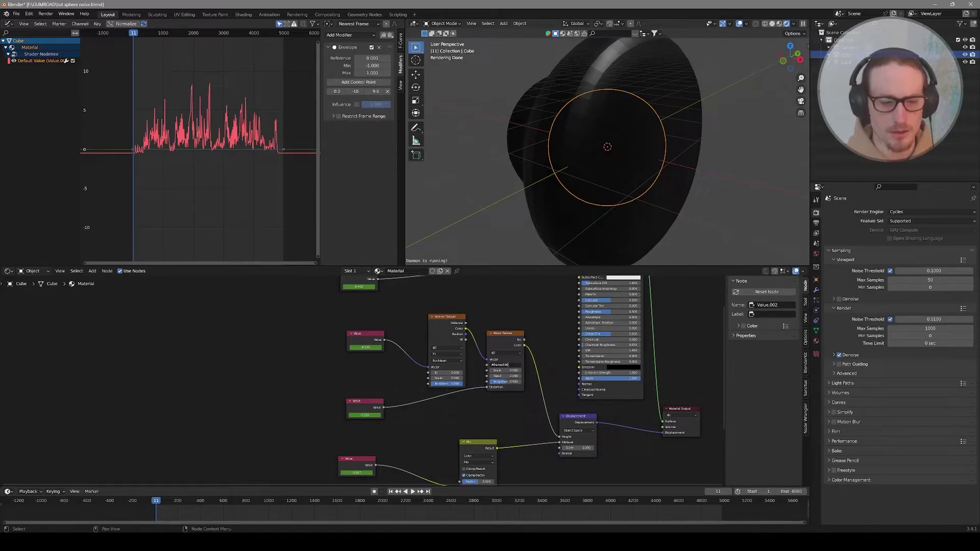
type("00")
key("Return")
left_click(412, 491)
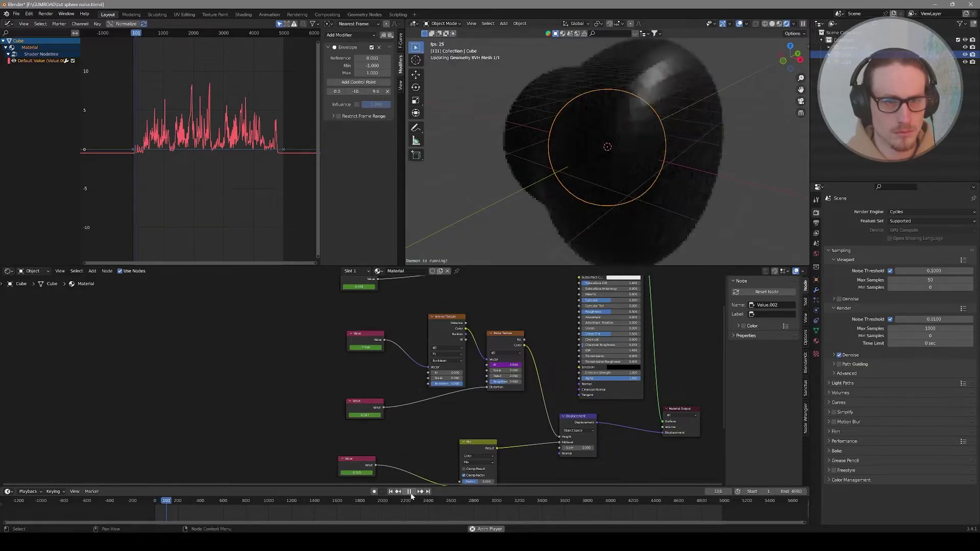
left_click(409, 491)
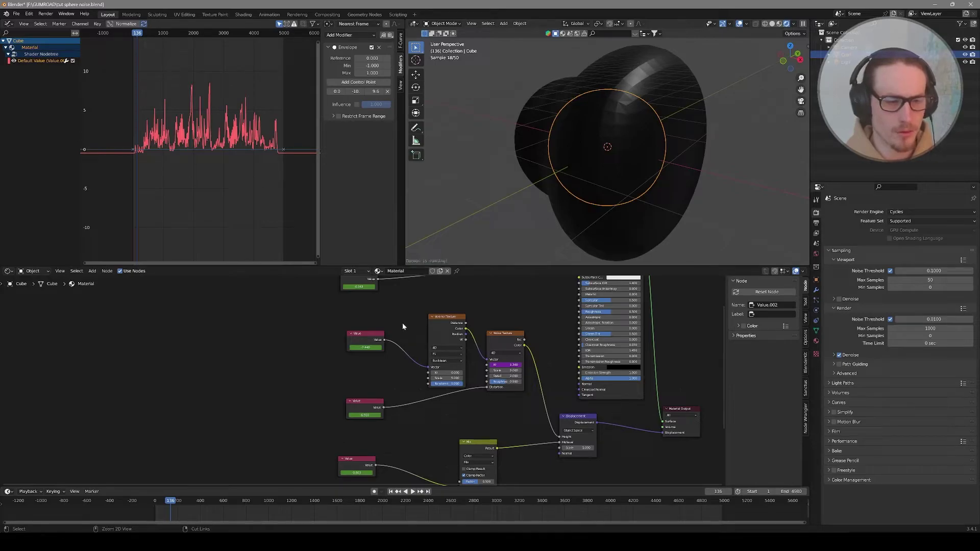
Link the Value node to the Voronoi Texture's W input and replay the animation from the start with viewport denoising enabled
mouse_move(427, 367)
left_mouse_down()
mouse_move(382, 341)
mouse_move(427, 373)
left_mouse_up()
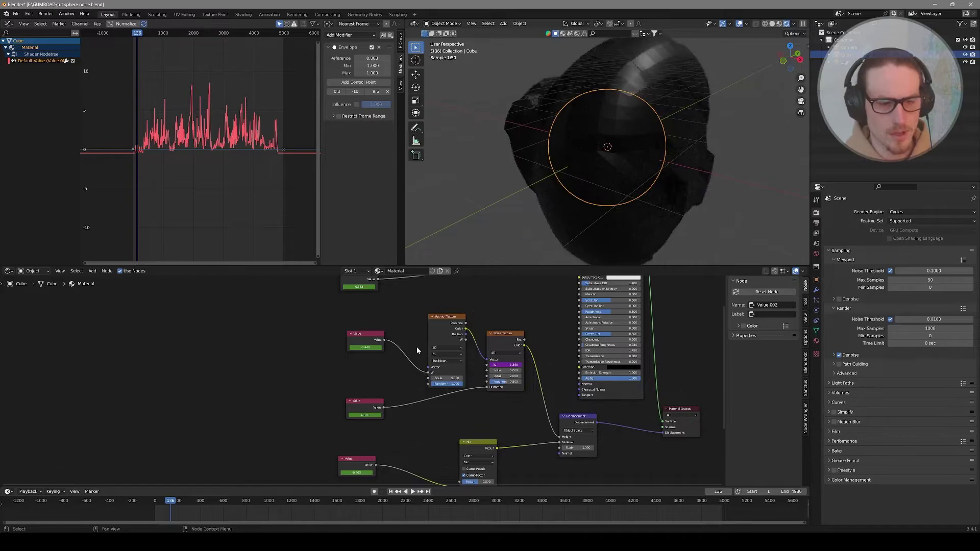
key("shift+Left")
key("space")
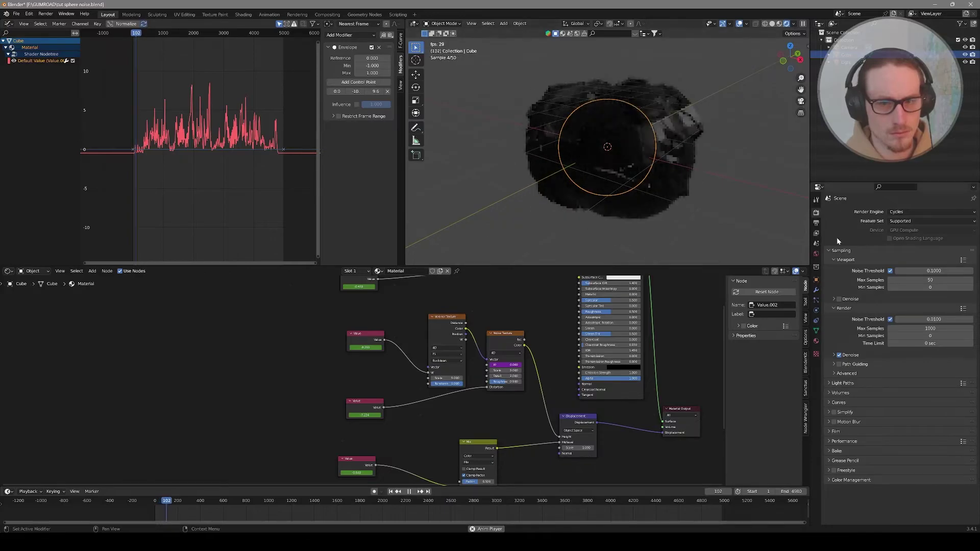
left_click(838, 299)
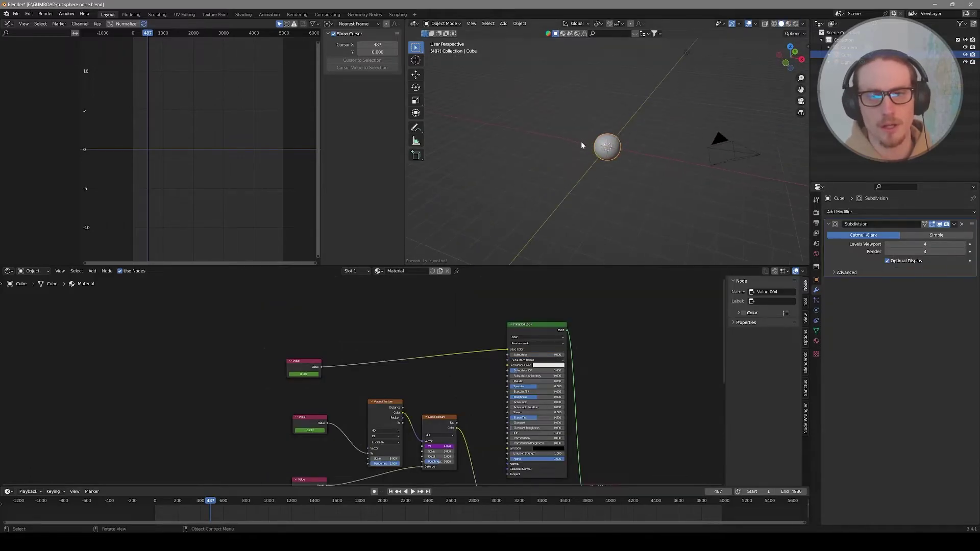
Add a cube mesh at the sphere's position and scale it up into a large box enclosing the sphere
middle_click_drag(534, 162, 585, 160)
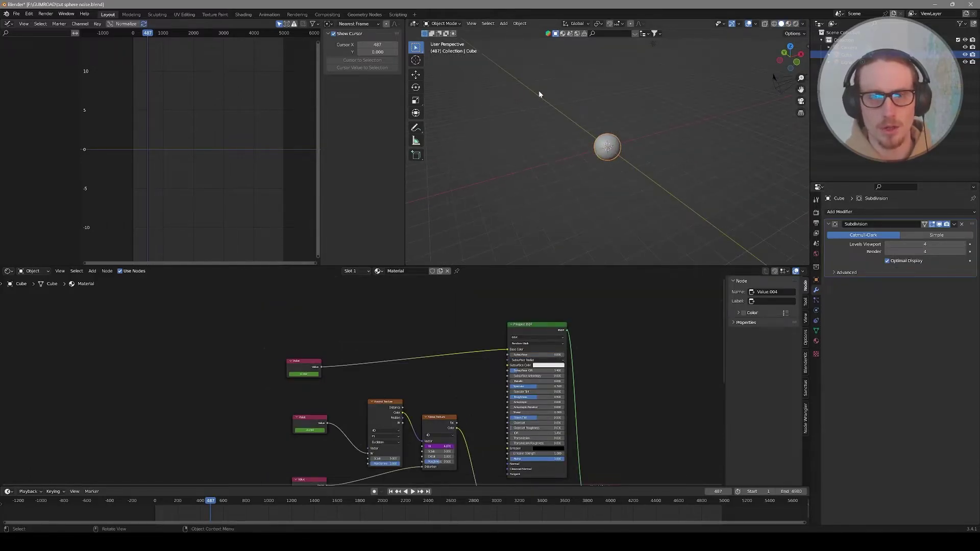
key("shift+a")
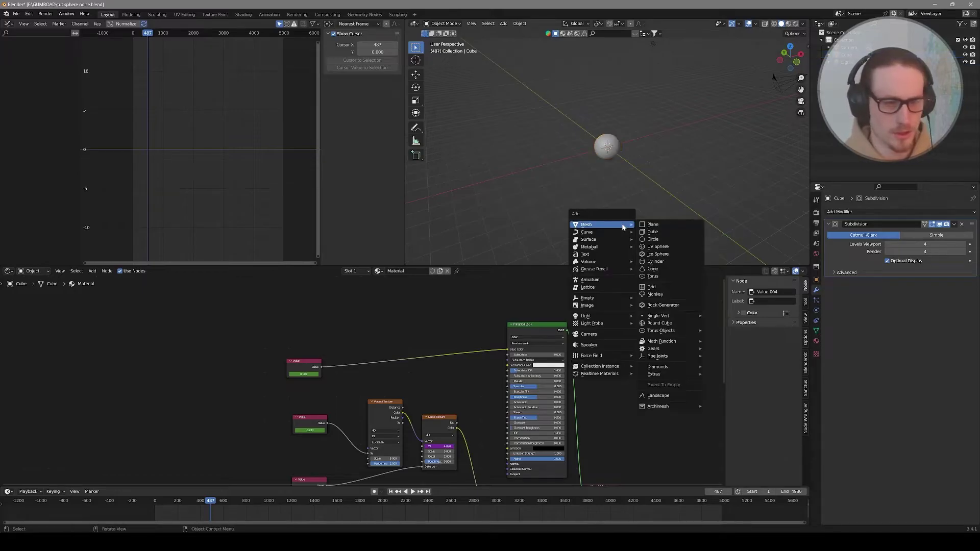
mouse_move(616, 234)
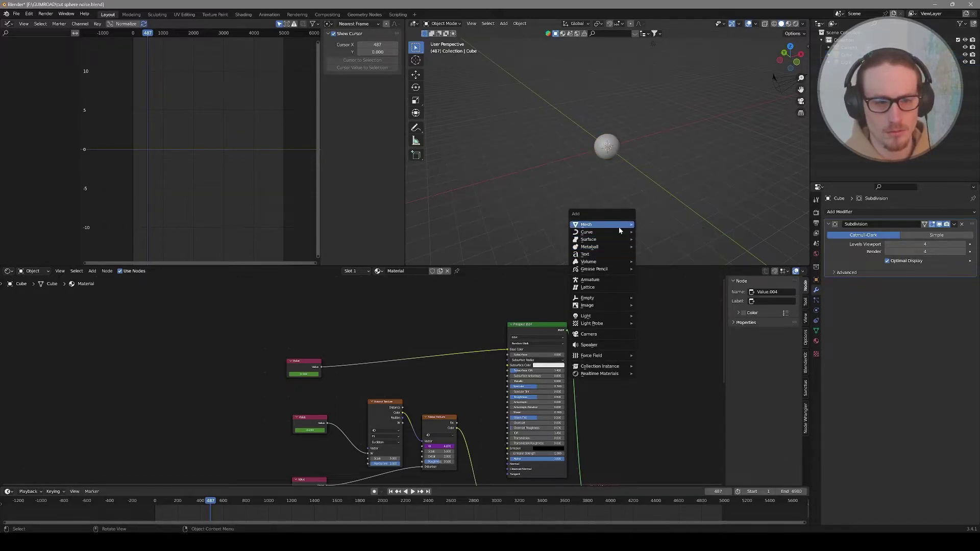
left_click(661, 233)
key("s")
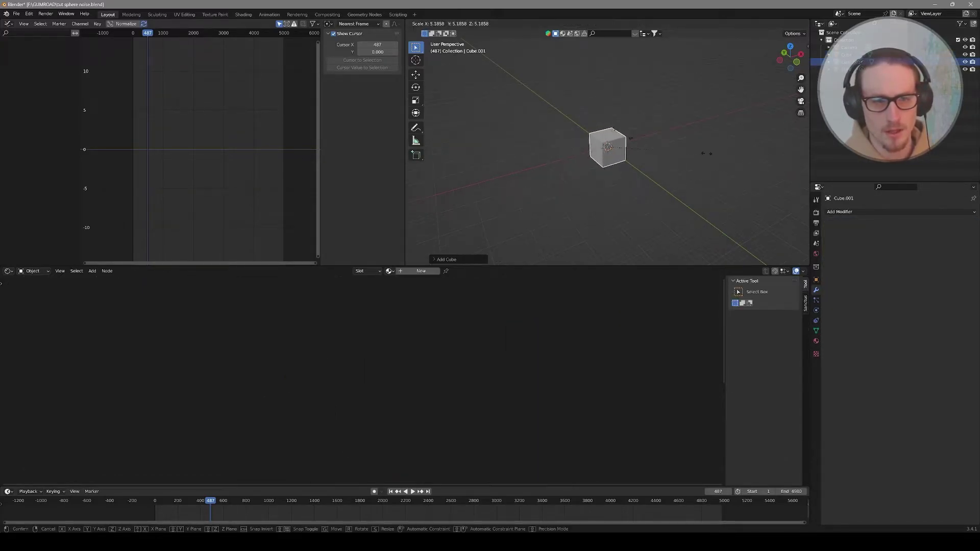
left_click(726, 136)
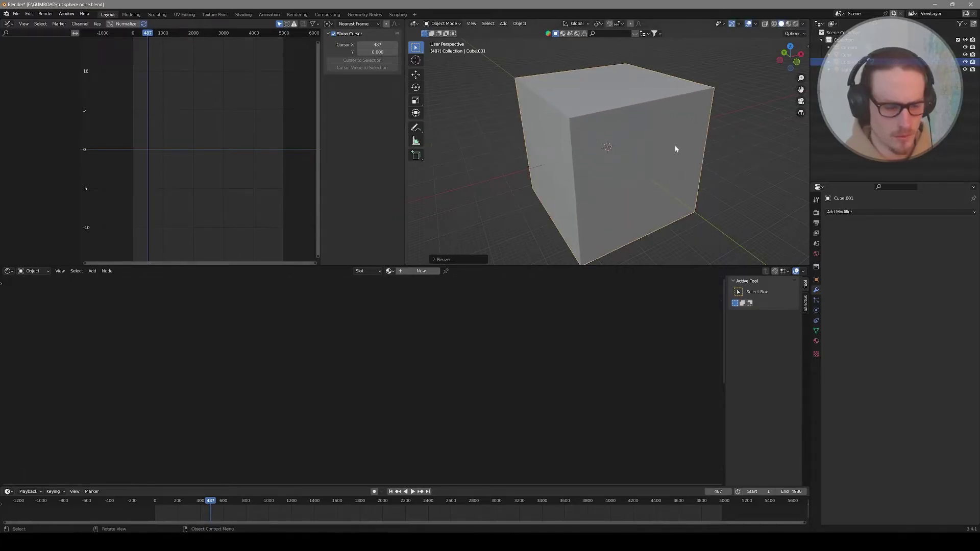
Delete the large cube's top face and its front side face to open it up as a backdrop
key("Tab")
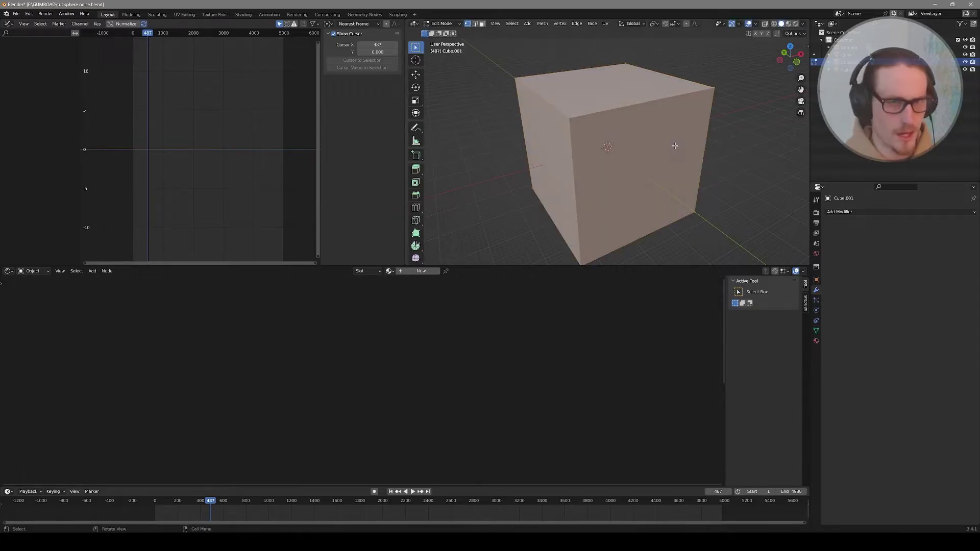
left_click(482, 23)
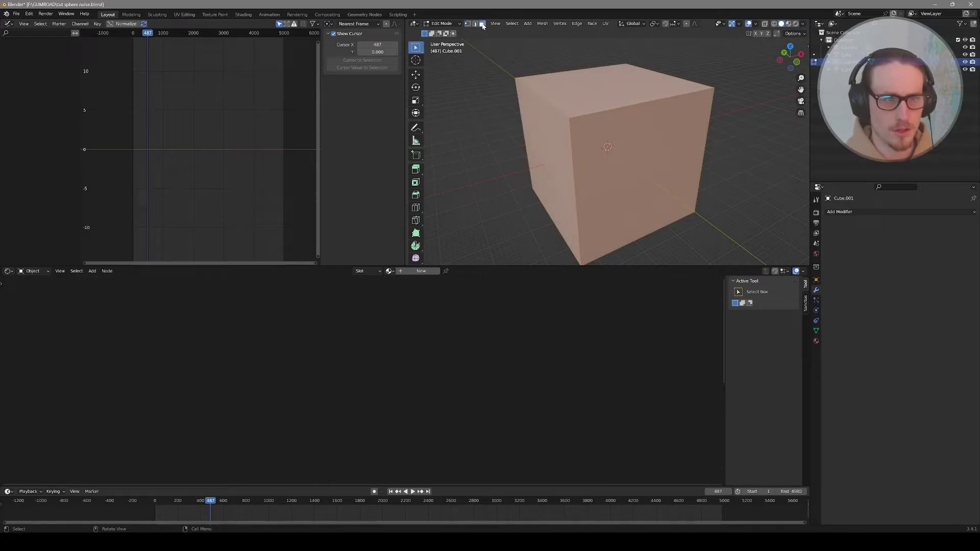
left_click(594, 82)
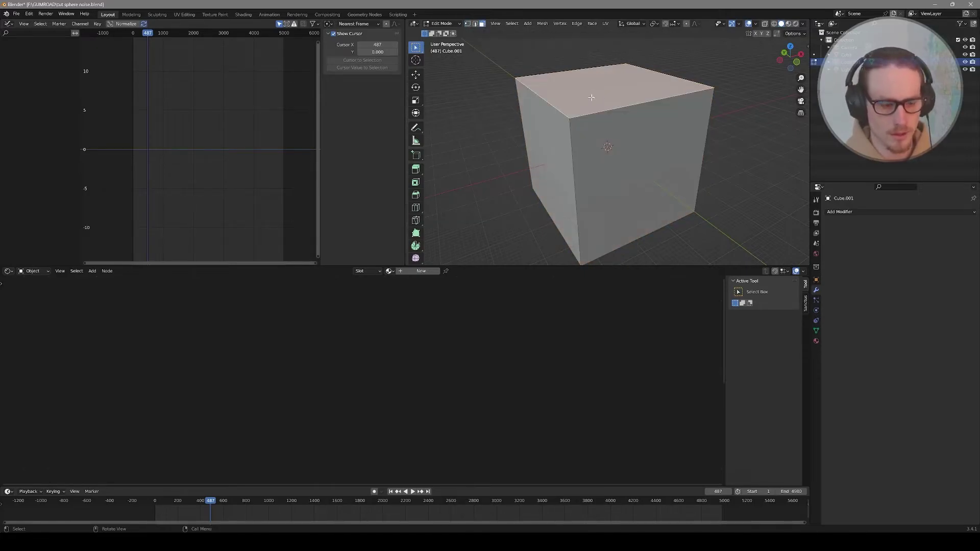
key("x")
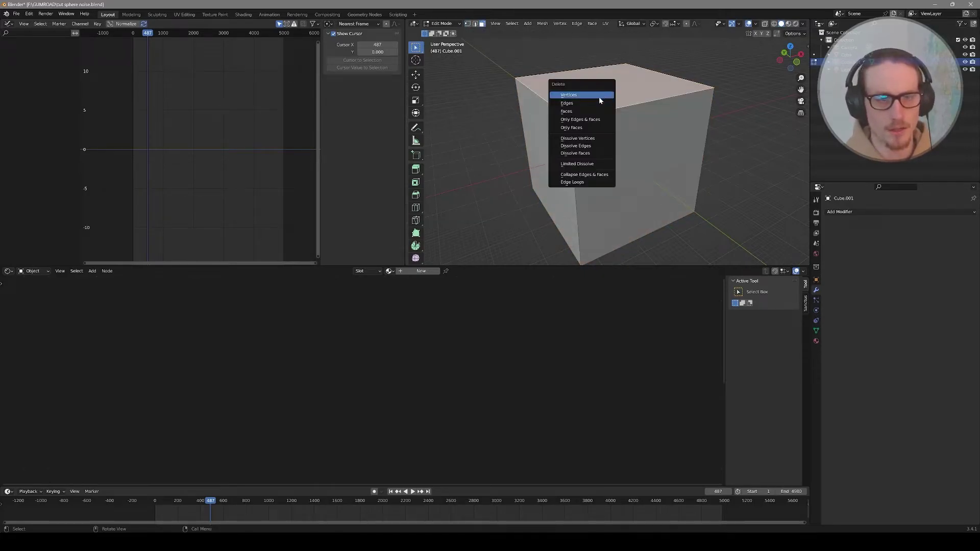
left_click(597, 110)
left_click(613, 137)
key("x")
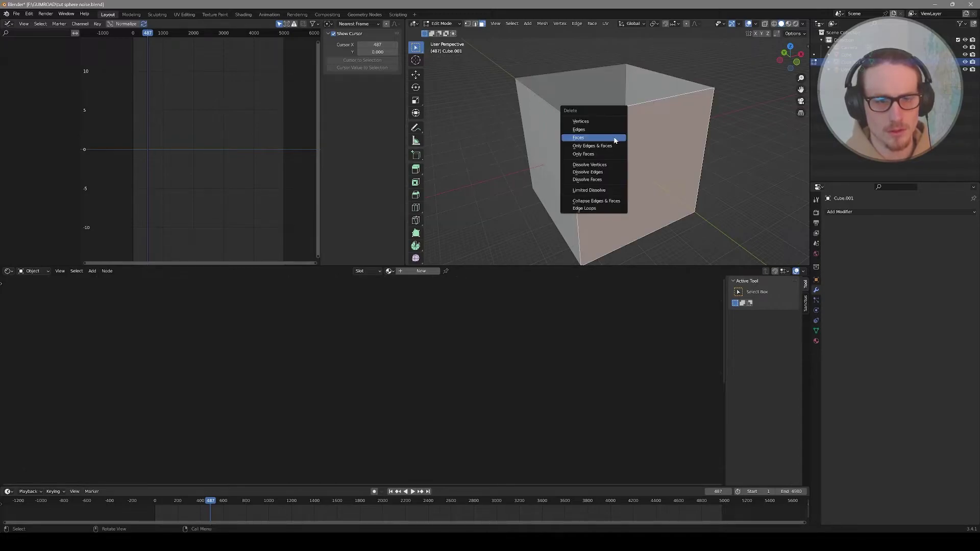
left_click(615, 138)
mouse_move(615, 140)
middle_mouse_down()
mouse_move(531, 159)
mouse_move(555, 135)
mouse_move(607, 134)
middle_mouse_up()
key("Tab")
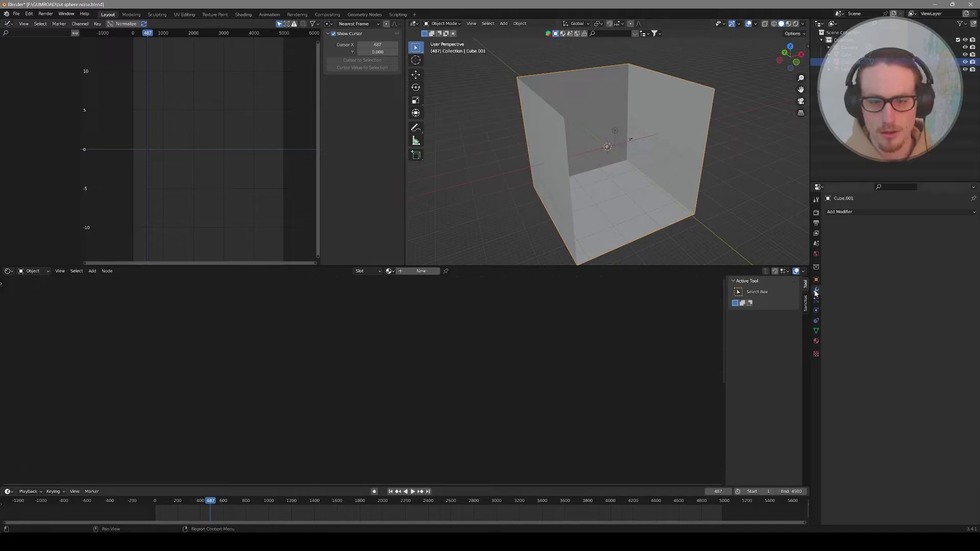
Add a Bevel modifier to the open box with an amount of 0.35 m and 100 segments
left_click(850, 212)
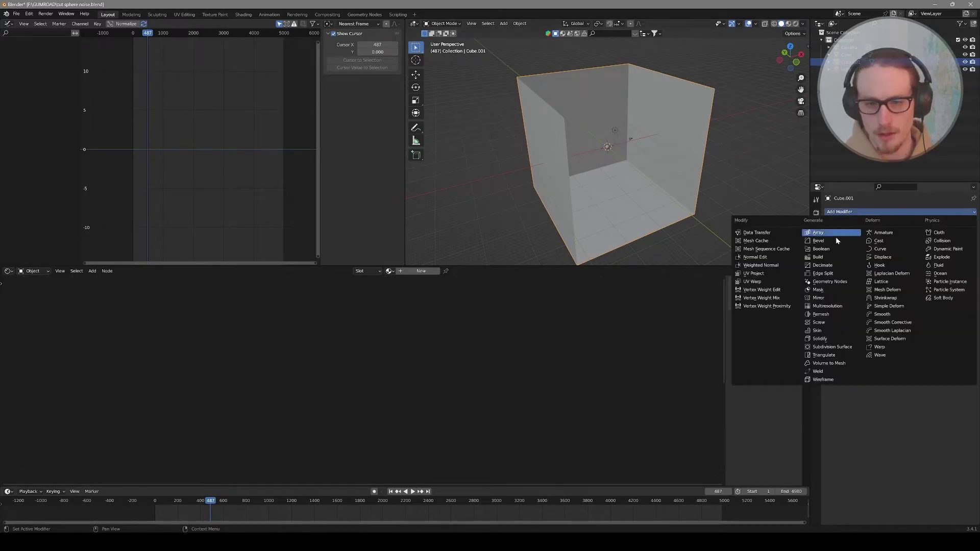
left_click(818, 241)
left_click_drag(924, 252, 962, 262)
mouse_move(602, 197)
middle_mouse_down()
mouse_move(545, 177)
mouse_move(573, 197)
mouse_move(615, 154)
mouse_move(607, 182)
middle_mouse_up()
scroll(616, 161, "up", 5)
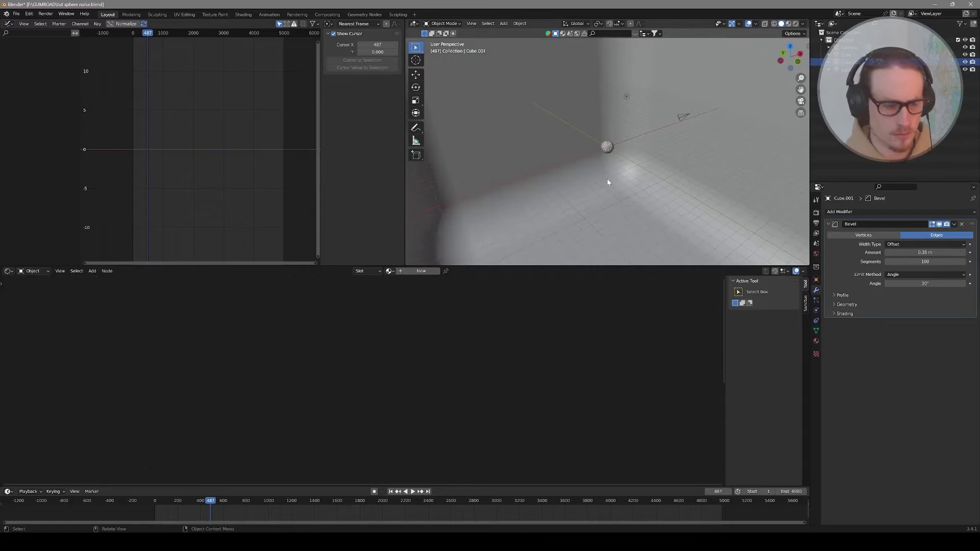
Add an area light and raise it along Z to about 8.08 m above the sphere
key("shift+a")
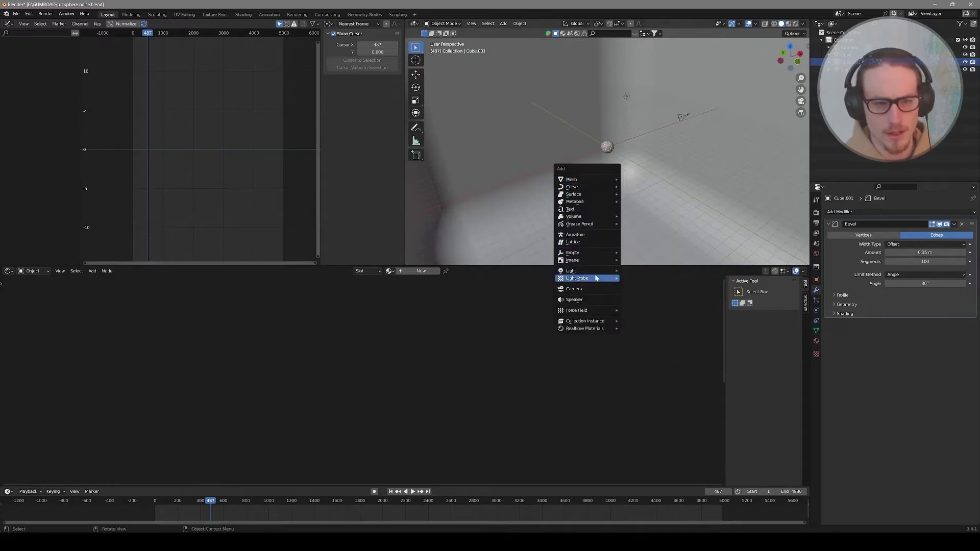
mouse_move(607, 271)
left_click(640, 294)
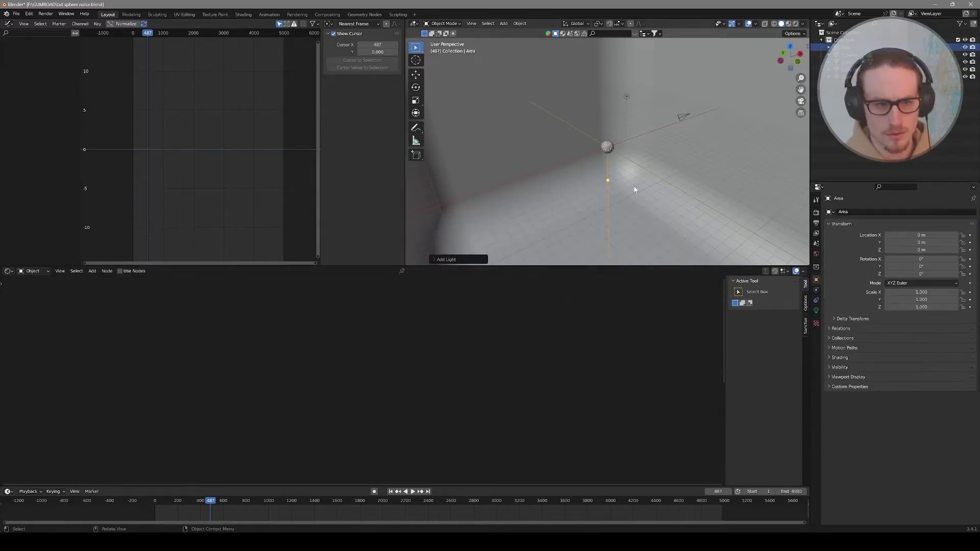
key("g")
key("z")
left_click(627, 97)
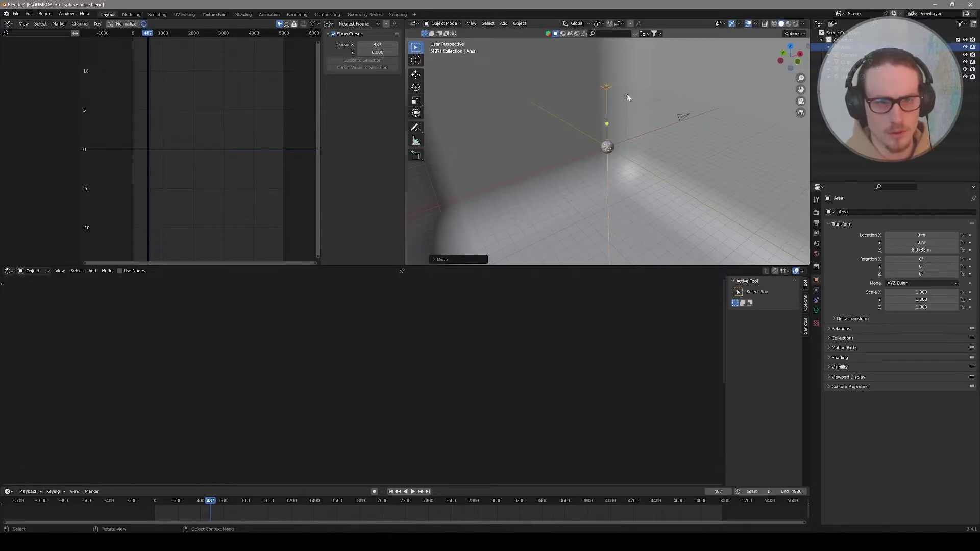
Scale the area light into a long narrow strip, about 1.73 in X, 26 in Y and 5.73 in Z
key("s")
left_click(471, 211)
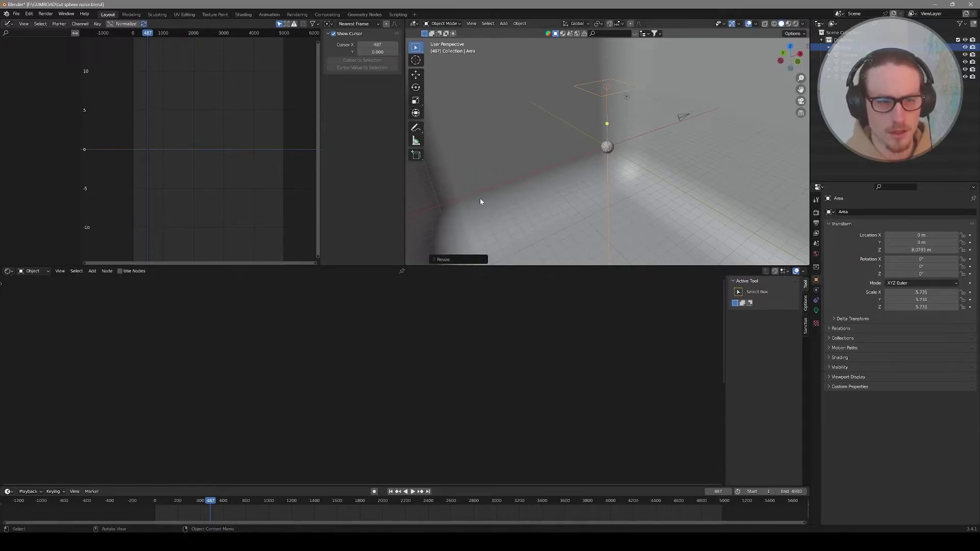
left_click(436, 261)
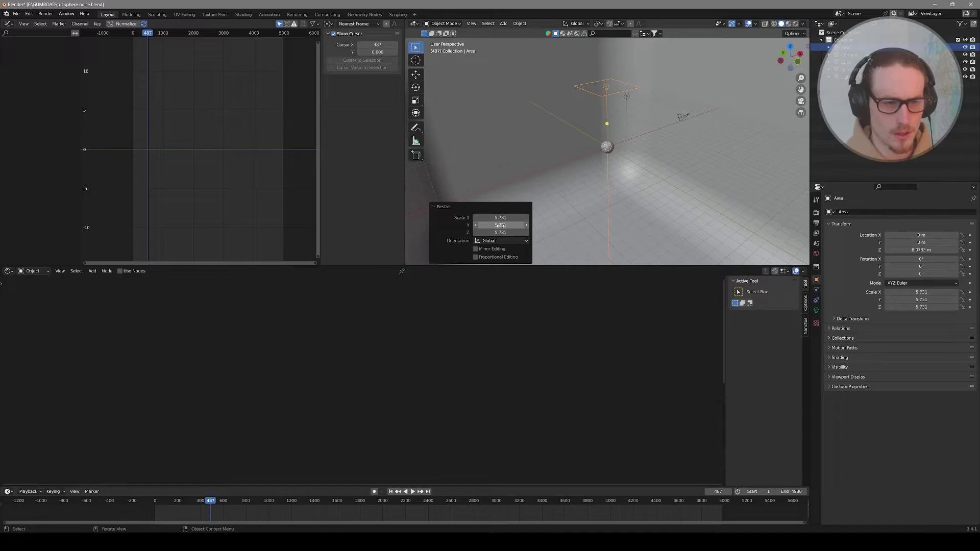
left_click_drag(500, 225, 426, 218)
middle_click_drag(676, 174, 625, 176)
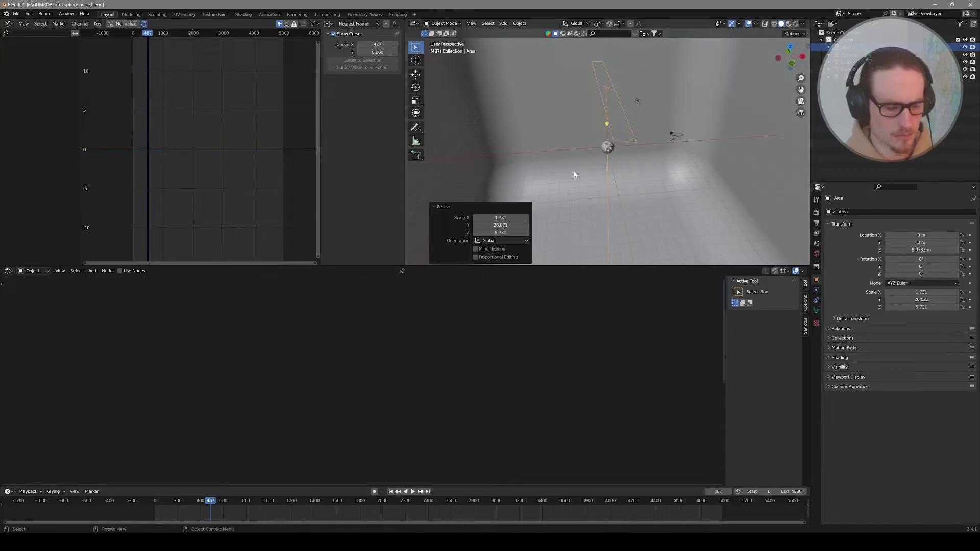
Move the area light about 9.9 m along X and rotate it 50° in the front view to aim at the sphere
key("g")
key("x")
left_click(683, 142)
key("KP_1")
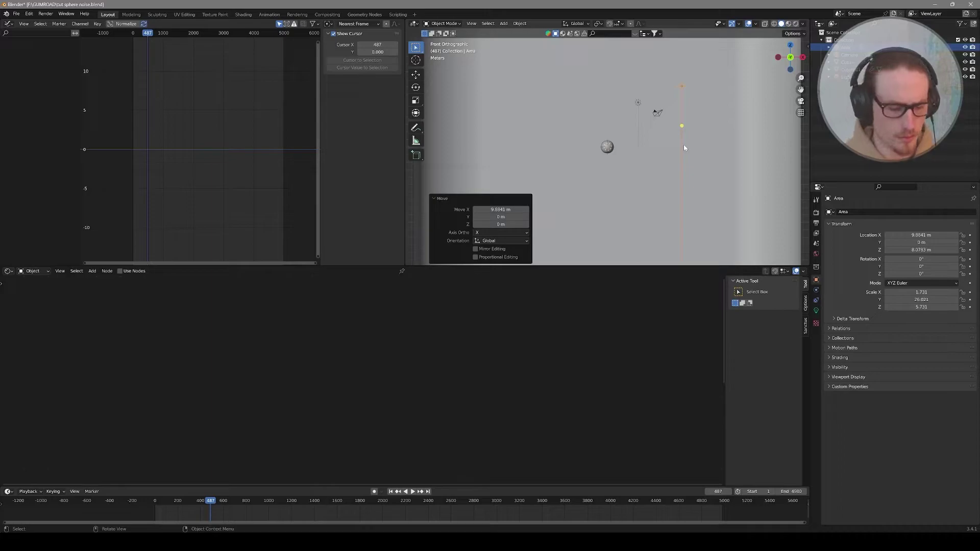
key("r")
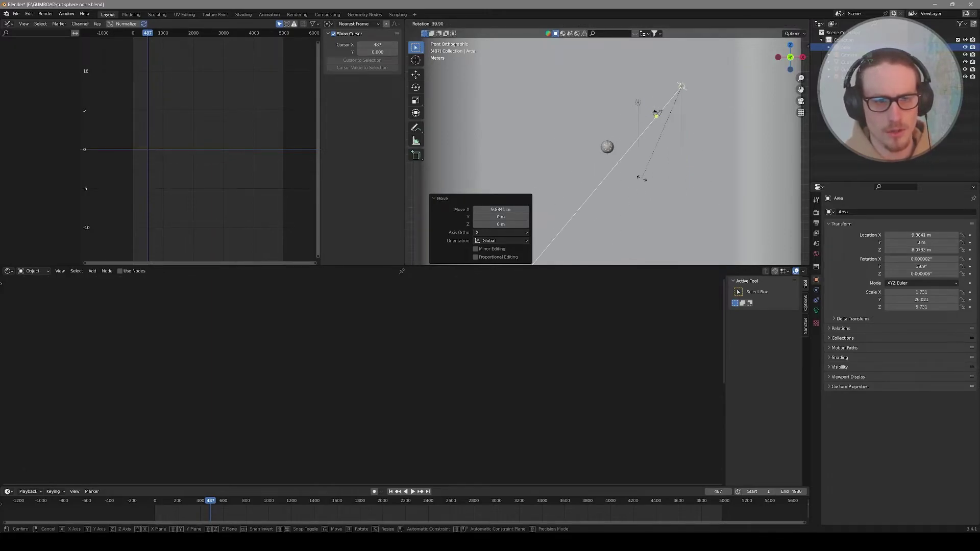
left_click(618, 182)
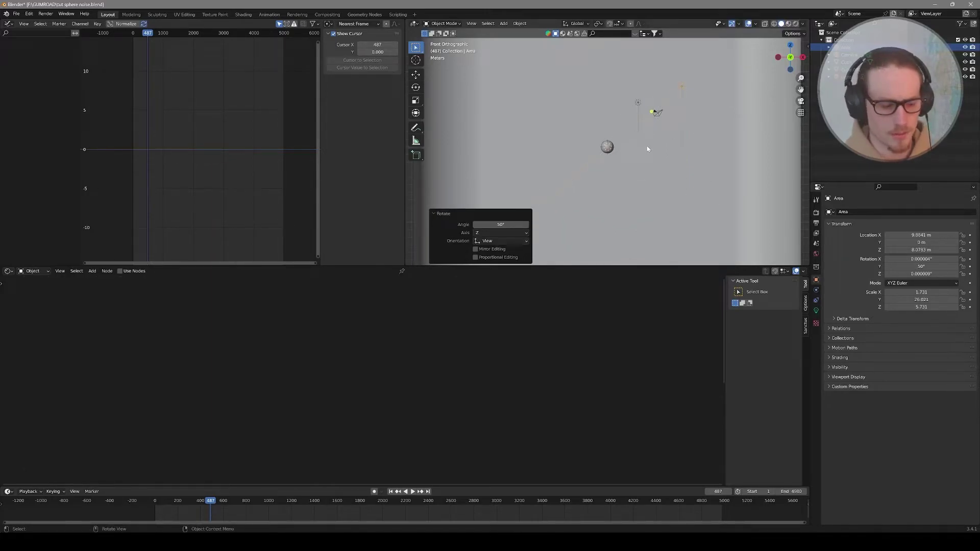
Duplicate the area light along X to about -7.3 m and rotate the copy about -93° to face the sphere
key("shift+d")
key("x")
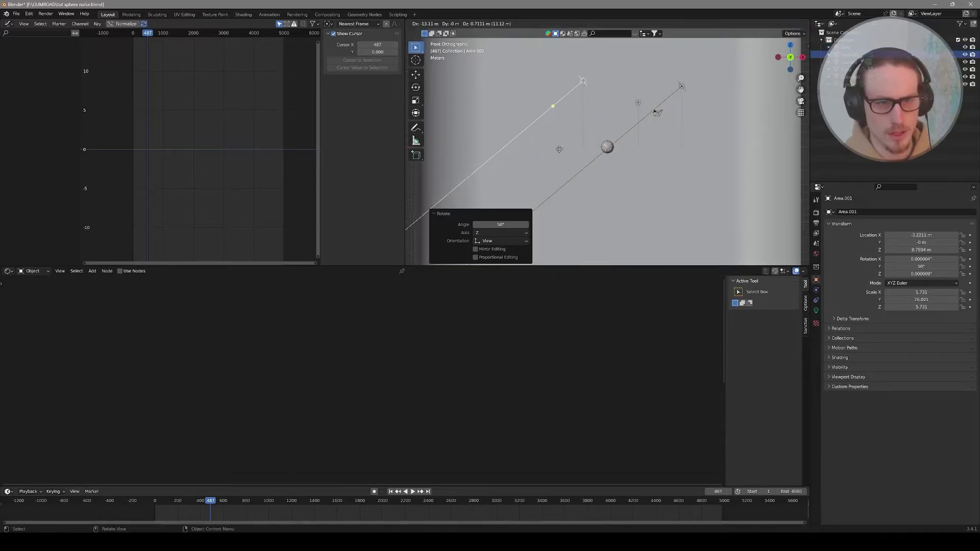
left_click(527, 148)
key("r")
left_click(628, 84)
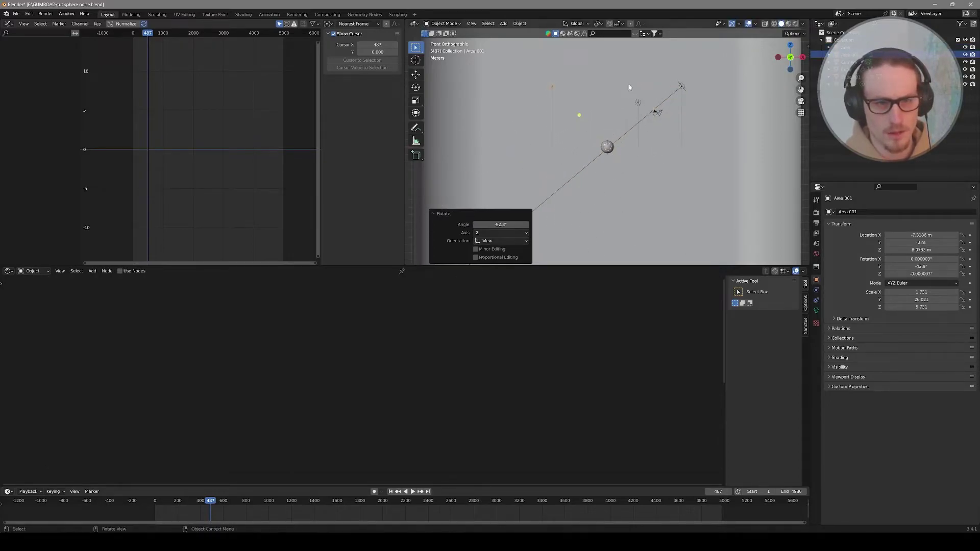
Colour the duplicated area light green, with HSV value 1.000, and set its power to 5000 W
middle_click_drag(666, 103, 654, 134)
left_click(816, 311)
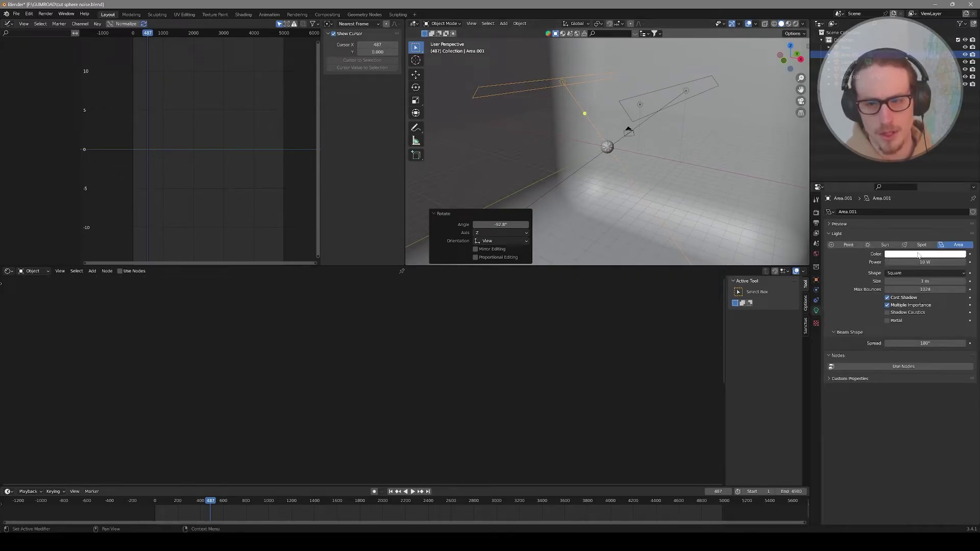
left_click(918, 254)
left_click_drag(935, 173, 943, 171)
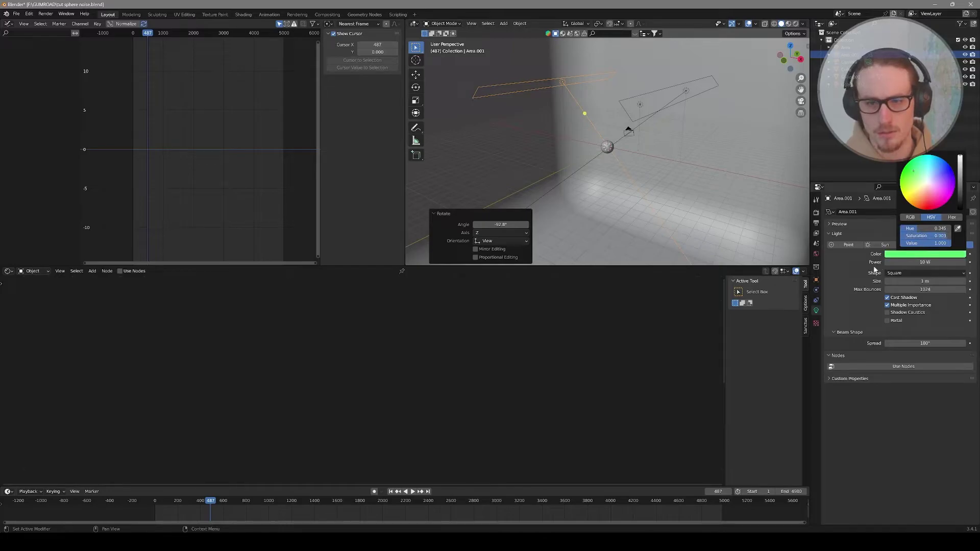
left_click(928, 263)
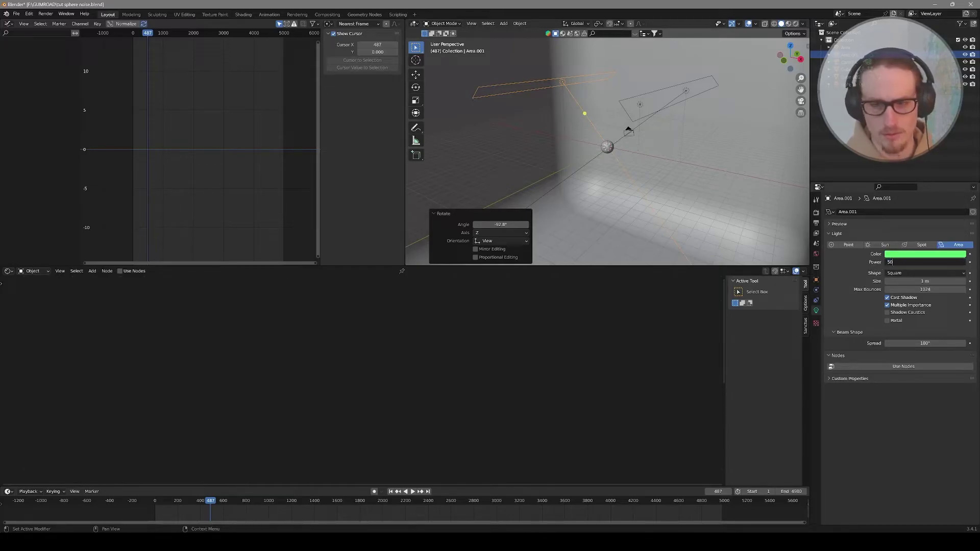
key("Return")
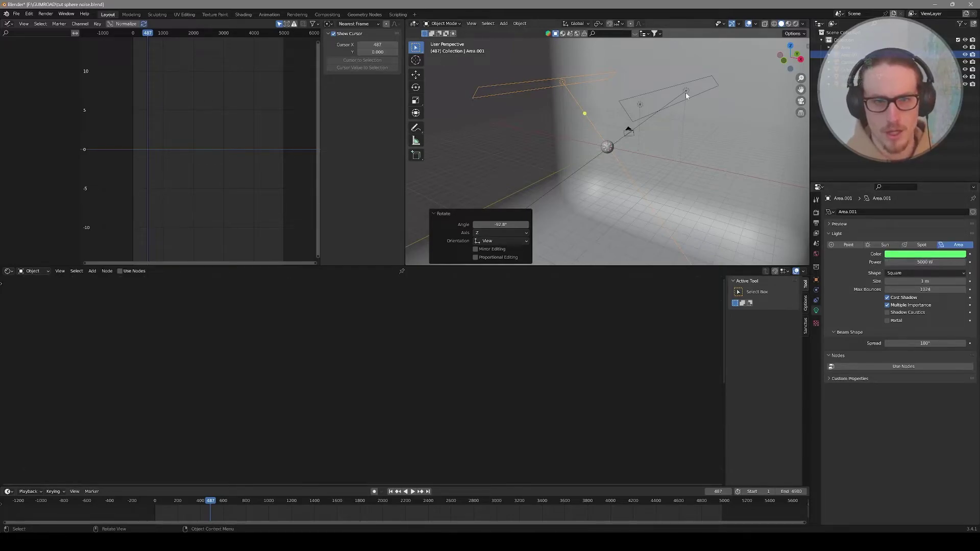
Colour the original area light pinkish purple and set its power to 1000 W
left_click(685, 93)
left_click(917, 254)
left_click_drag(912, 185, 912, 189)
left_click(908, 262)
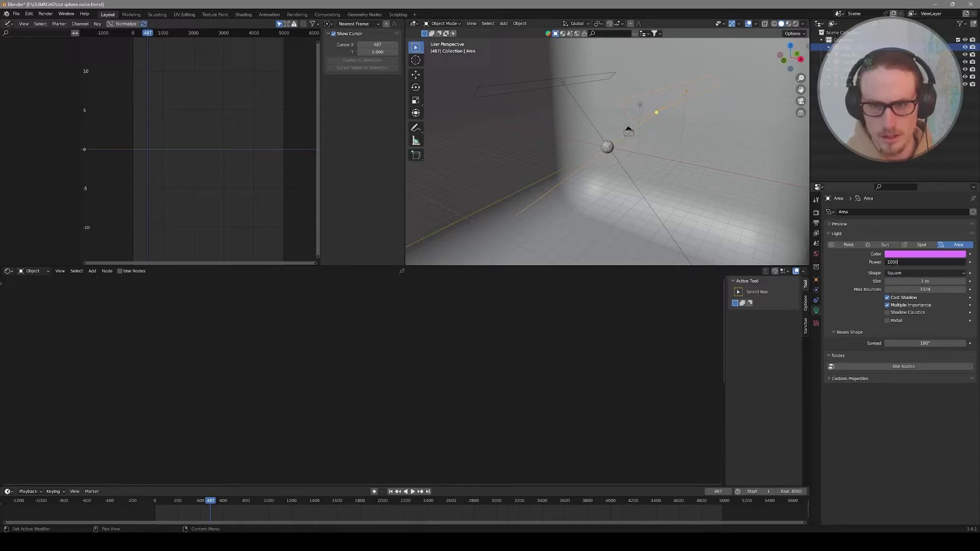
key("Return")
Delete the white point light above the sphere
left_click(640, 105)
middle_click_drag(657, 97, 651, 118)
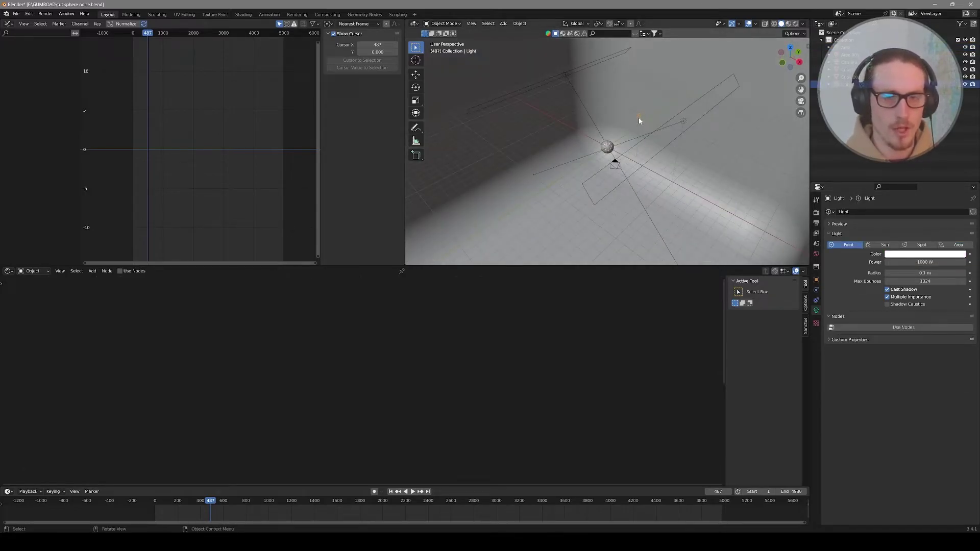
key("Delete")
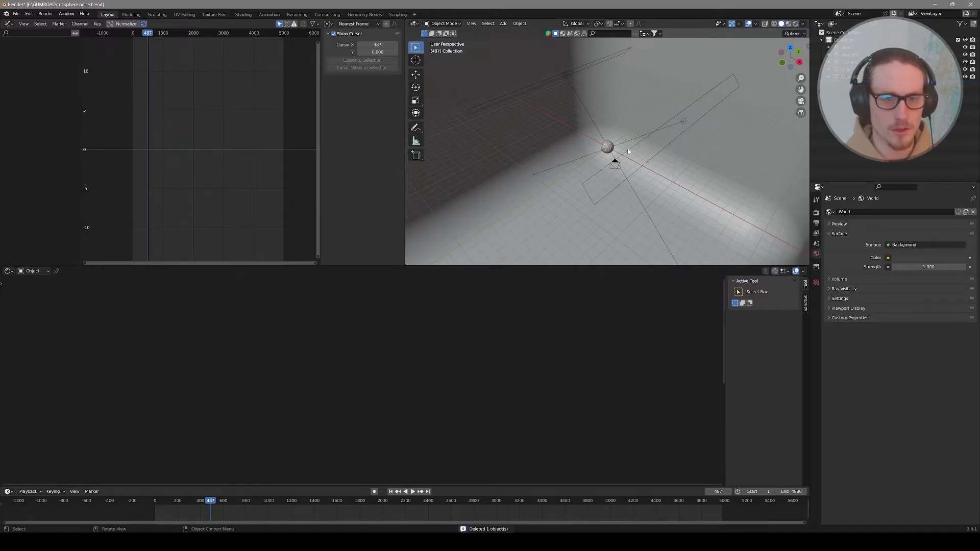
Select the camera, look through it at the sphere, and set the current frame to 0
middle_click_drag(590, 189, 657, 164)
left_click(661, 151)
scroll(662, 154, "up", 5)
scroll(663, 162, "down", 3)
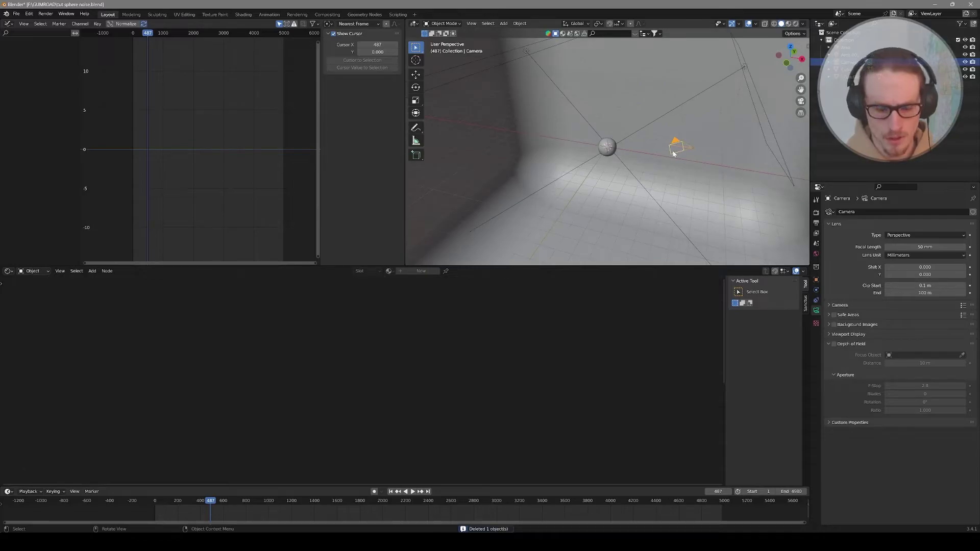
key("KP_0")
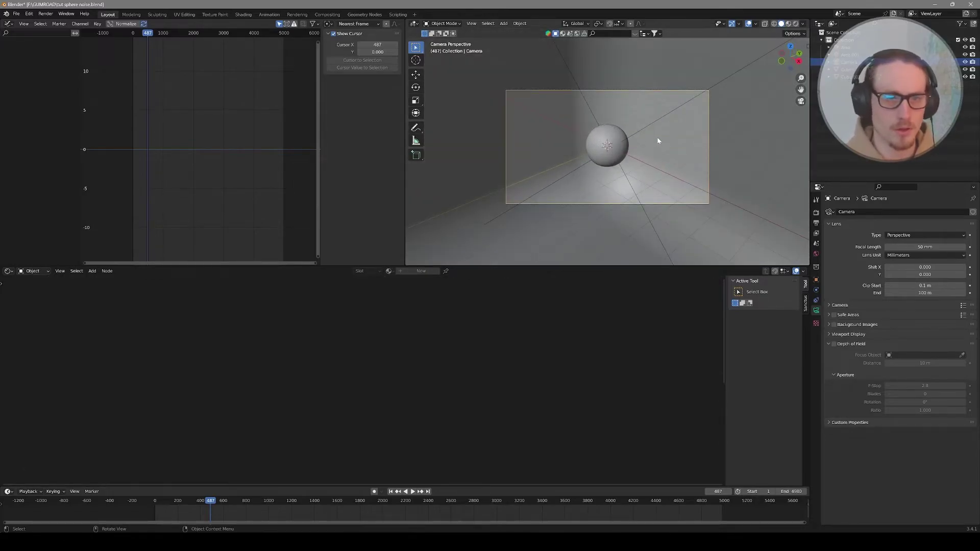
scroll(610, 147, "up", 3)
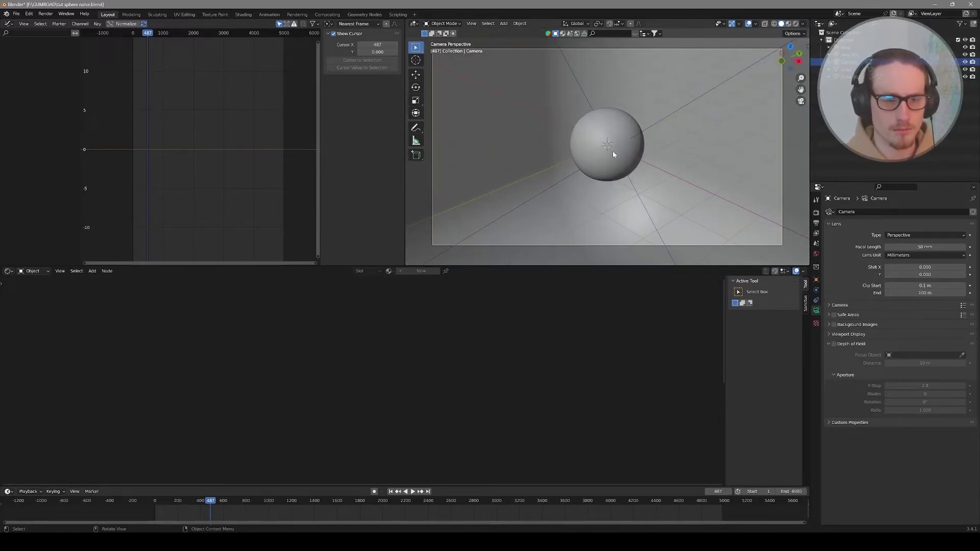
scroll(612, 151, "down", 2)
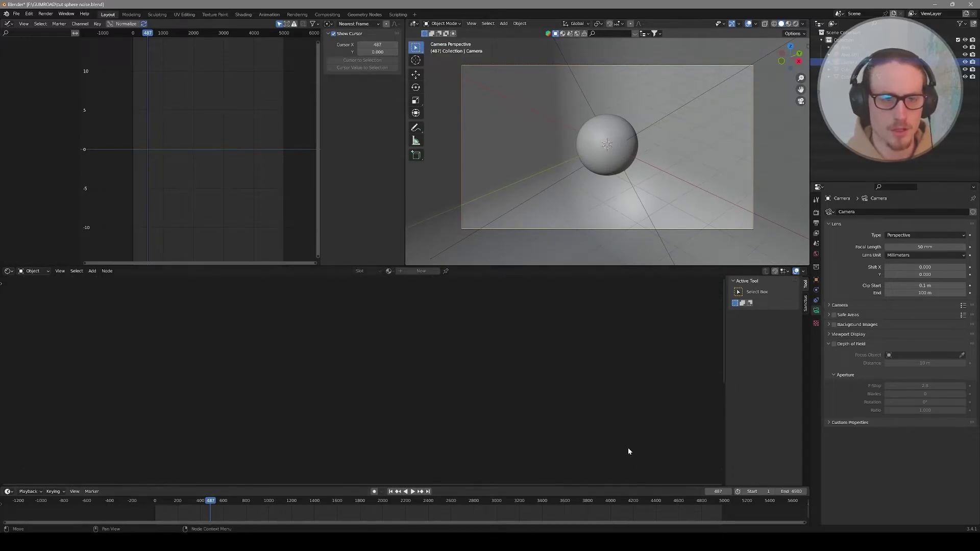
left_click(87, 509)
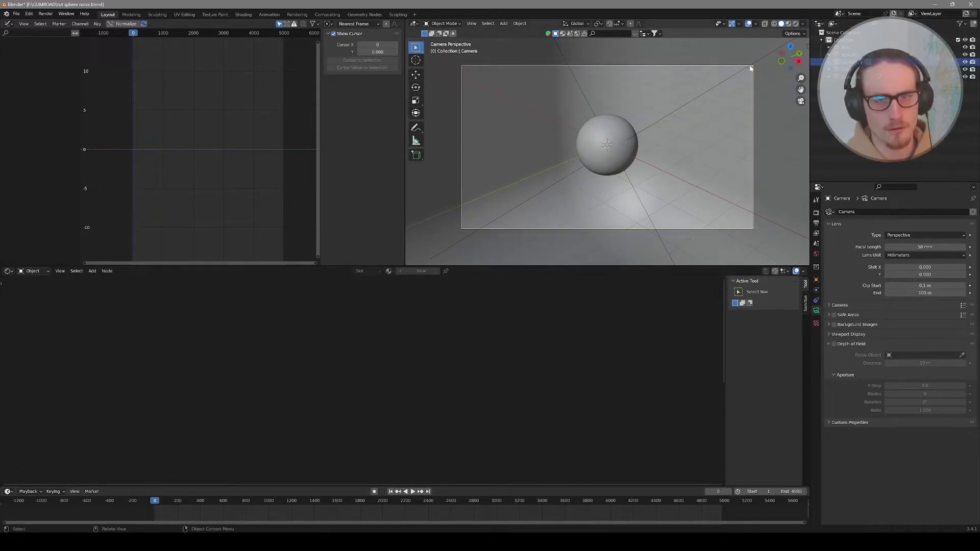
Add a Track To constraint to the camera with the sphere object (Cube) as its target
left_click(816, 299)
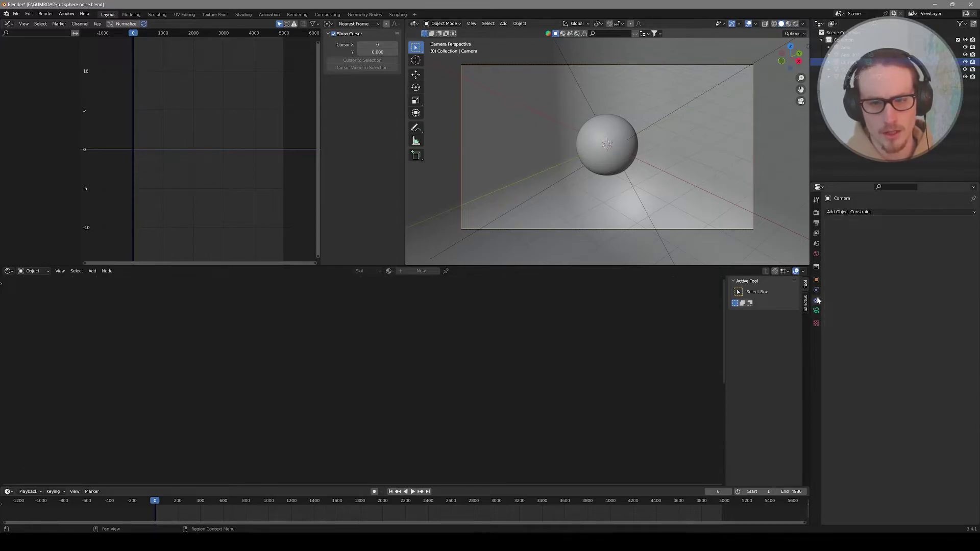
left_click(856, 211)
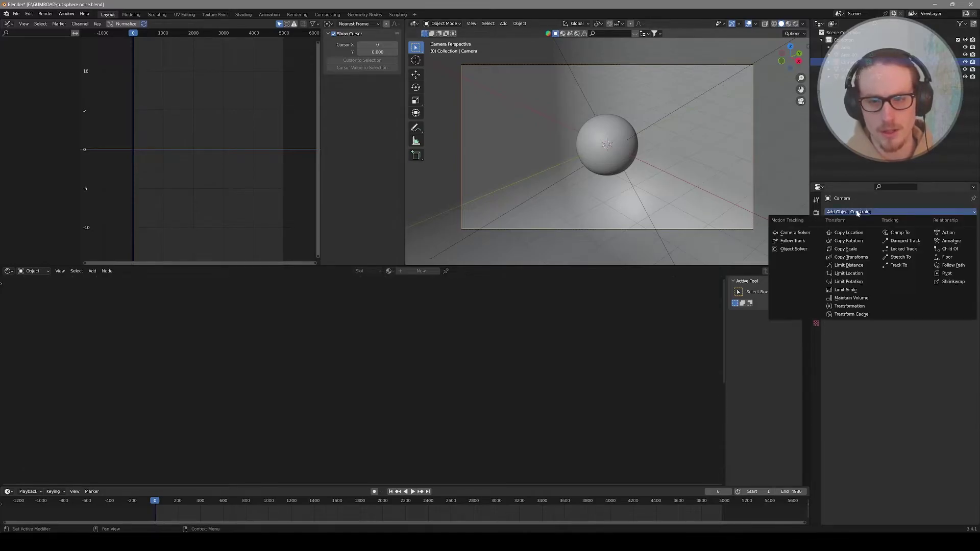
left_click(903, 266)
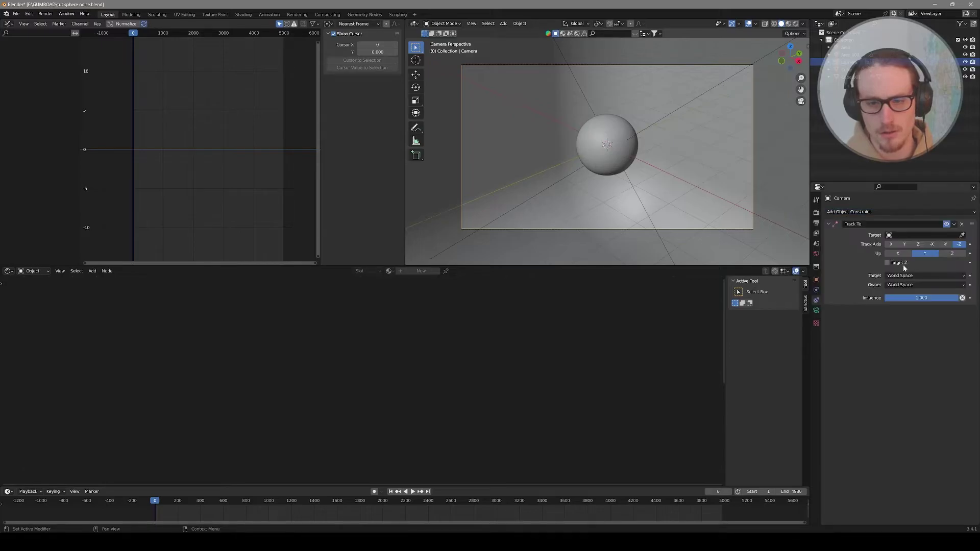
left_click(962, 236)
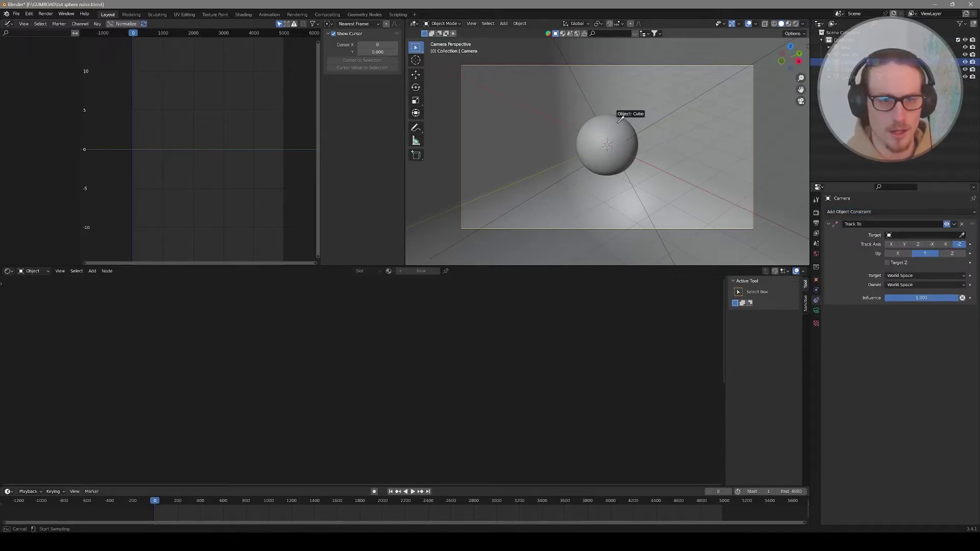
left_click(600, 143)
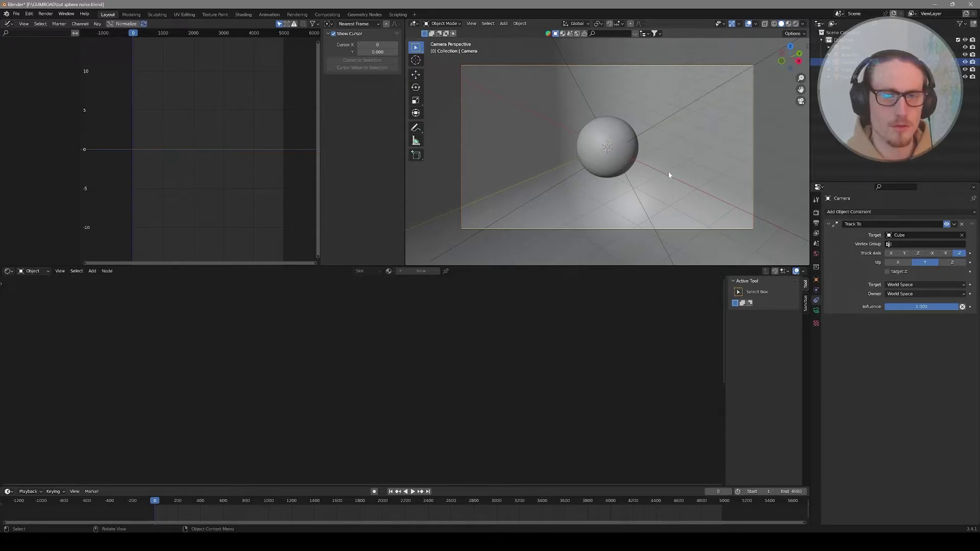
Lock the camera to the view so that navigating the viewport moves it
key("n")
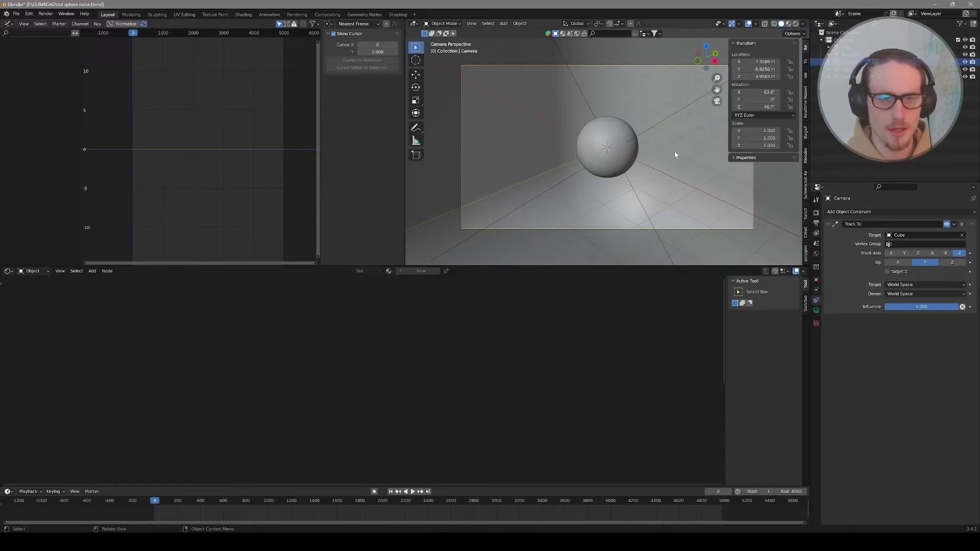
left_click(805, 75)
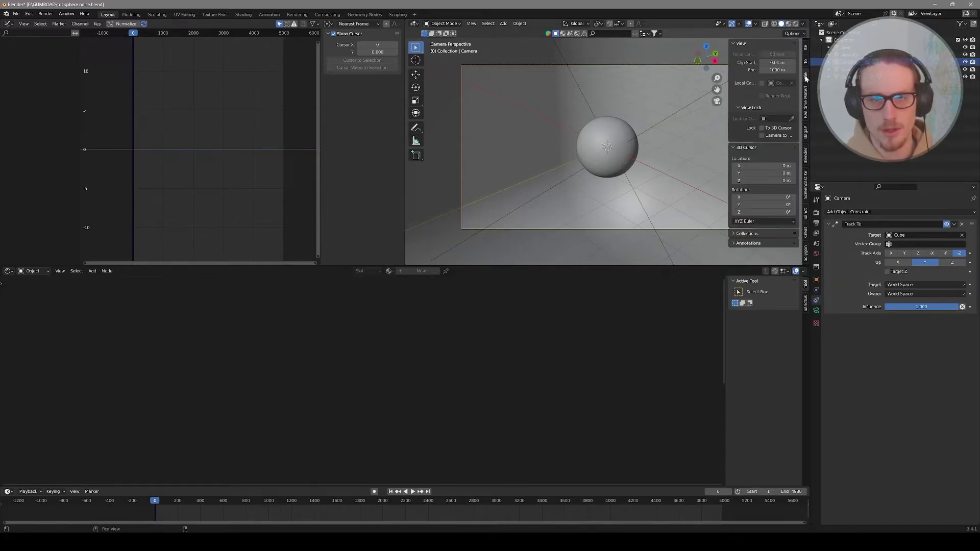
left_click(761, 137)
left_click_drag(729, 128, 683, 130)
key("n")
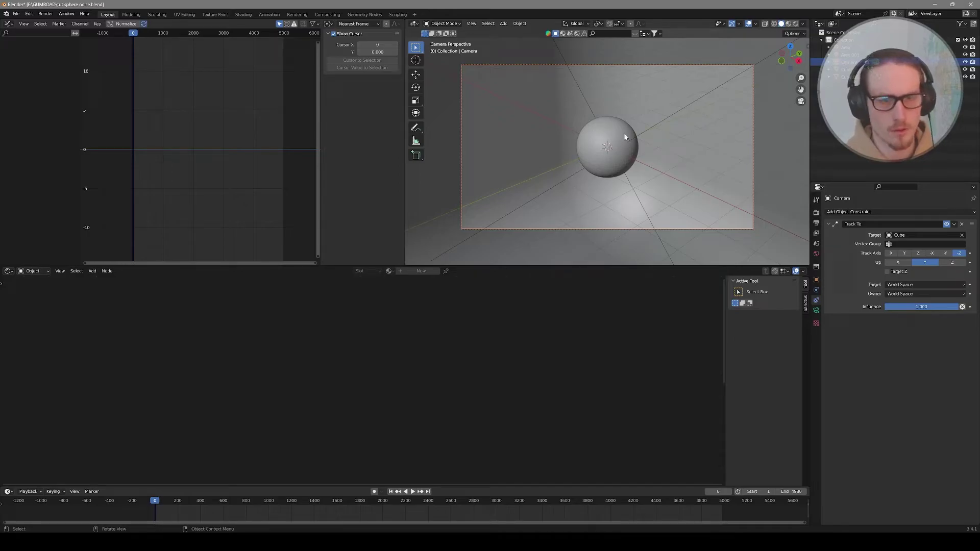
Keyframe the camera's location at frame 0 and again at frame 601 from a more distant viewpoint orbited around the sphere
key("i")
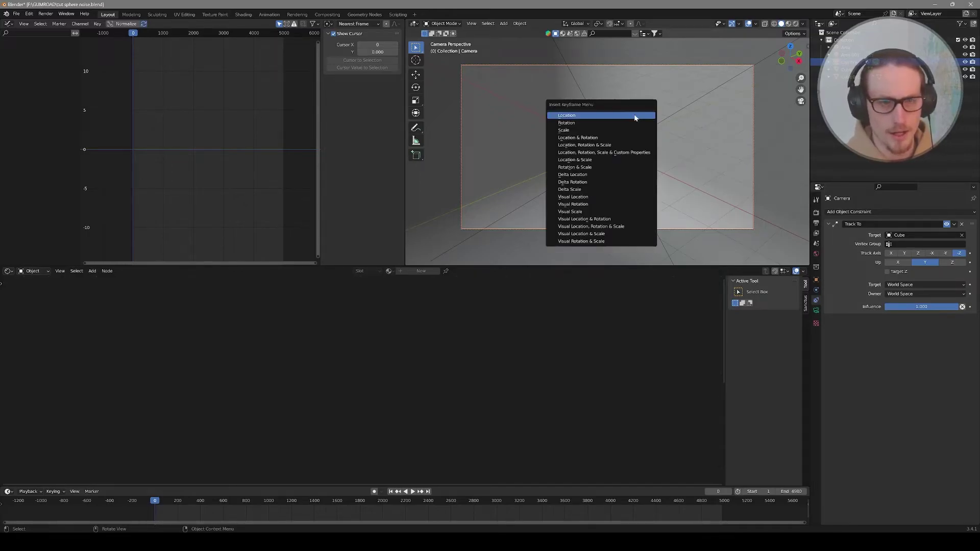
left_click(574, 116)
left_click_drag(172, 503, 224, 505)
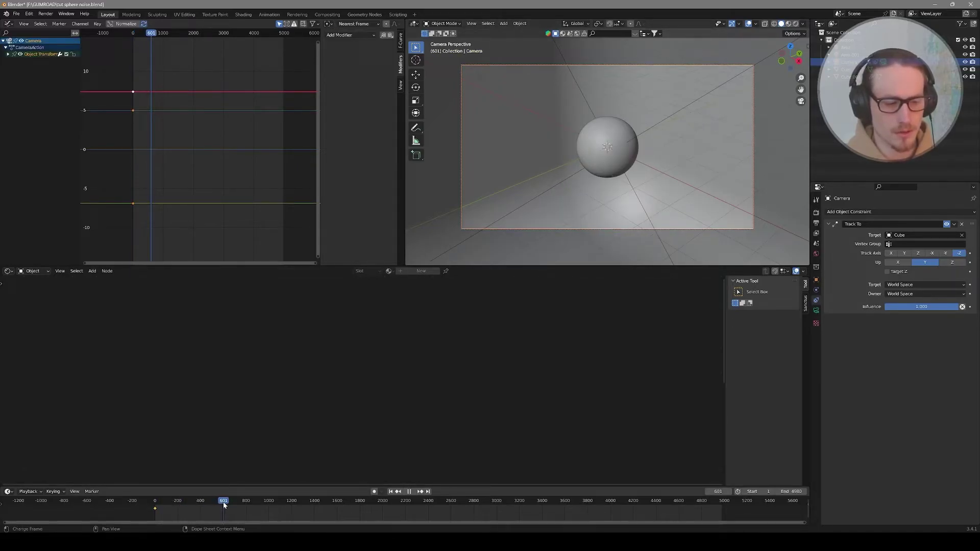
mouse_move(552, 133)
middle_mouse_down()
mouse_move(575, 144)
mouse_move(642, 132)
middle_mouse_up()
scroll(602, 138, "down", 6)
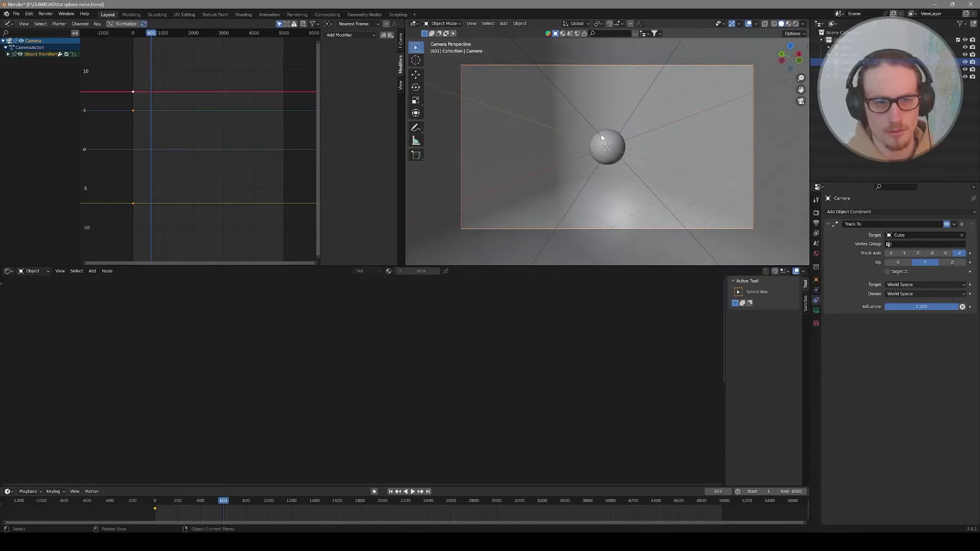
scroll(615, 125, "down", 2)
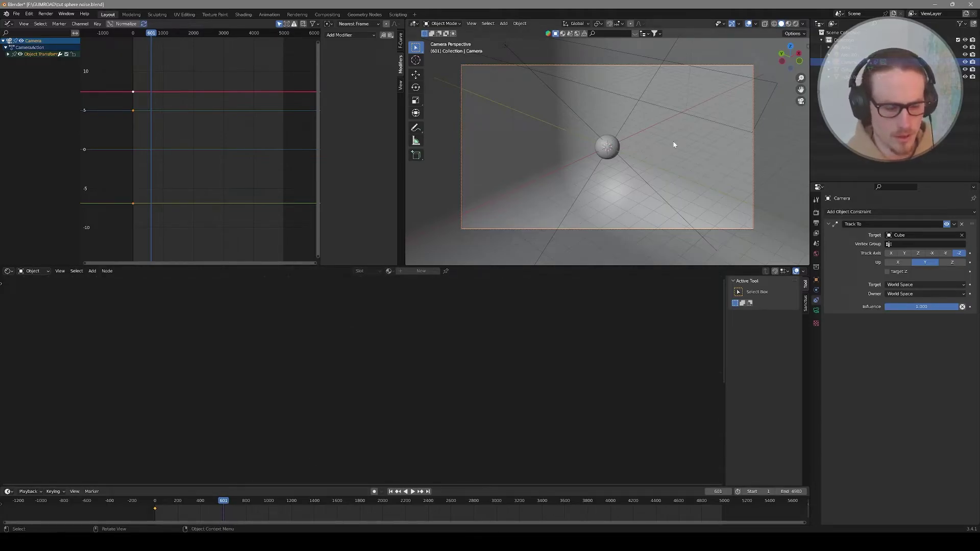
key("i")
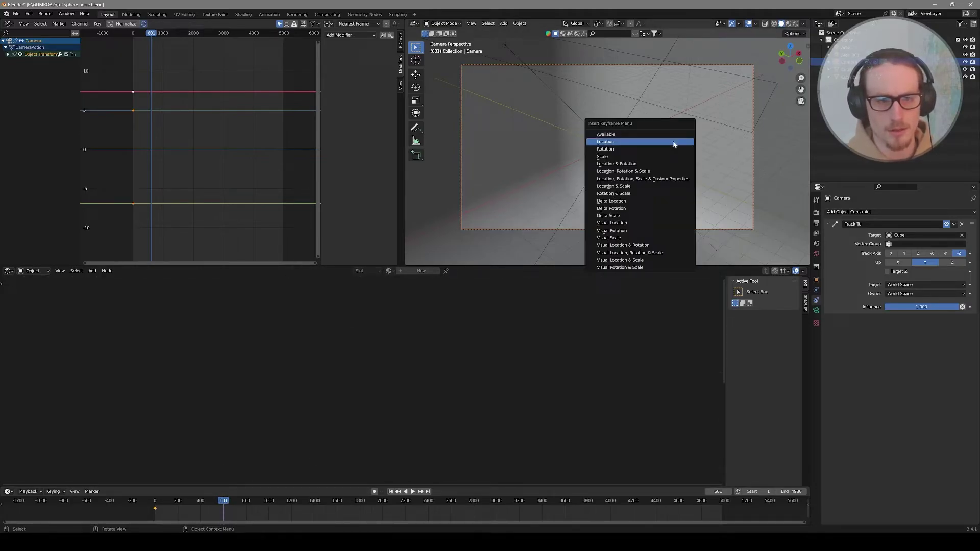
left_click(674, 142)
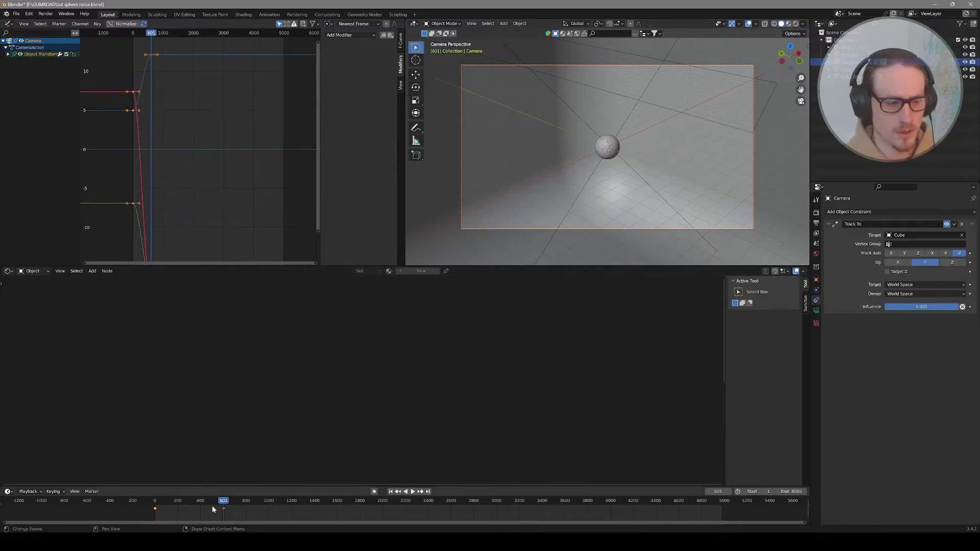
Play back the camera move, shift its second location keyframe to about frame 740, and go to frame 1426
left_click_drag(217, 504, 154, 497)
key("space")
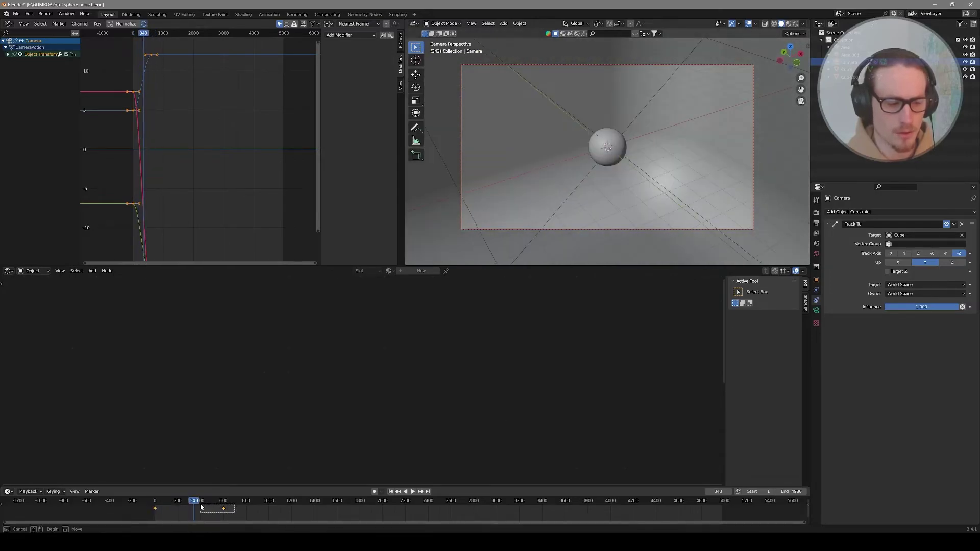
left_click_drag(225, 510, 317, 502)
key("shift+d")
left_click(296, 515)
key("space")
key("Delete")
key("space")
key("space")
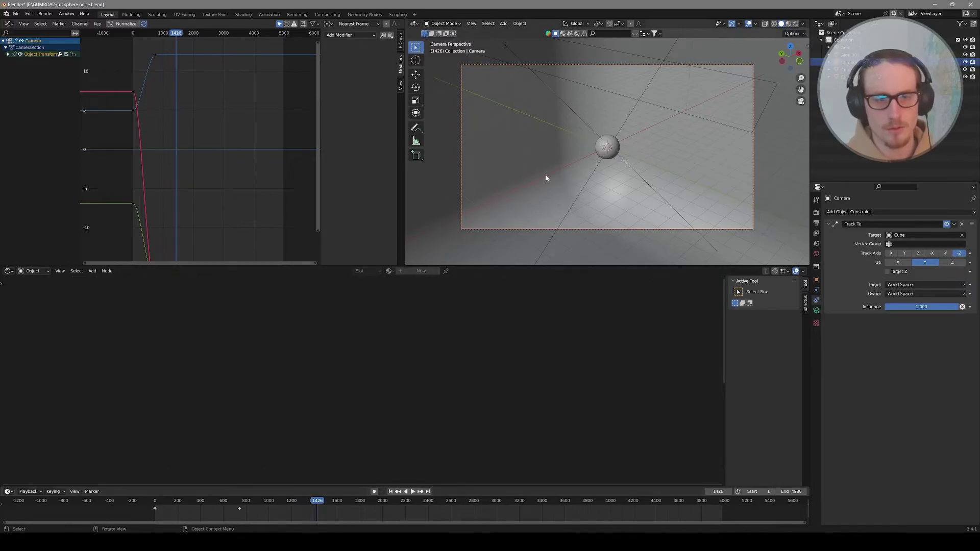
Orbit the camera to a closer top-down view of the sphere and keyframe its location at frame 1426
middle_click_drag(628, 116, 614, 144)
scroll(601, 161, "up", 3)
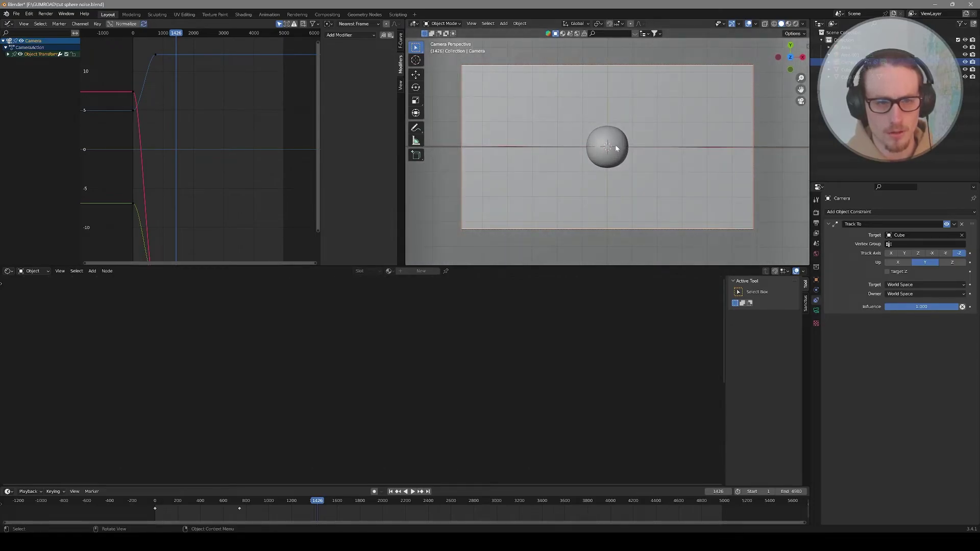
key("i")
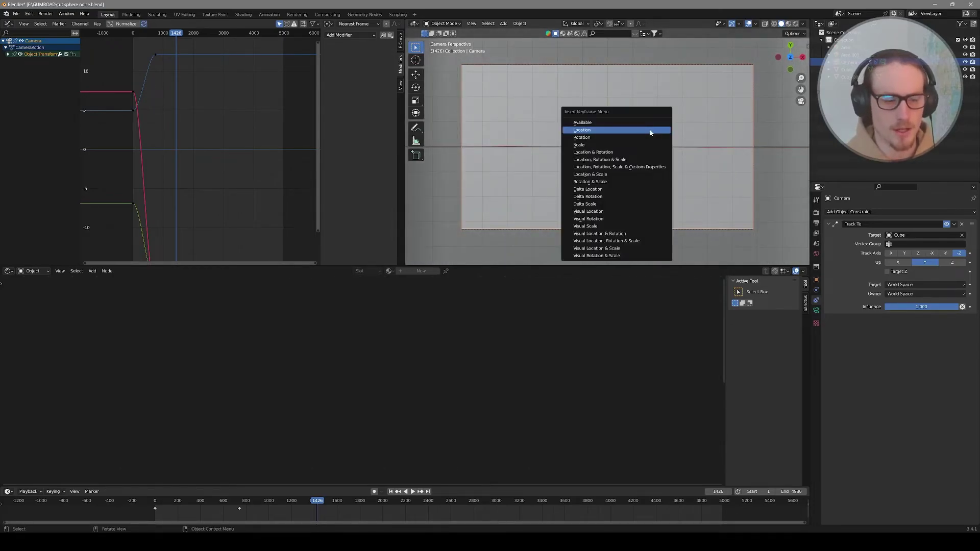
left_click(650, 132)
Orbit the camera to a turned, slightly tilted overhead view and keyframe its location at frame 2864
left_click_drag(252, 504, 335, 510)
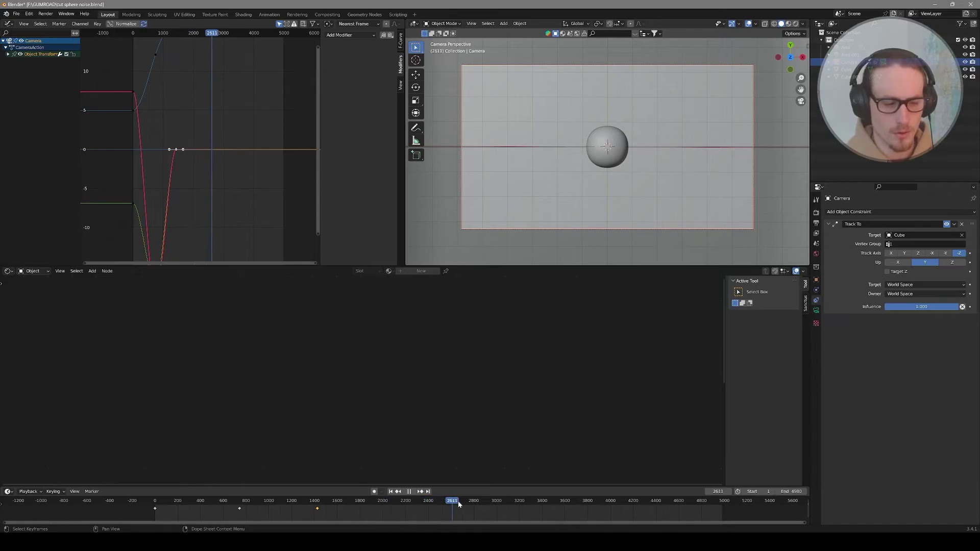
key("space")
middle_click_drag(702, 164, 583, 144)
key("i")
left_click(583, 145)
Copy the camera's first keyframe to about frame 4550 and move the original to about frame 180
scroll(240, 516, "down", 3)
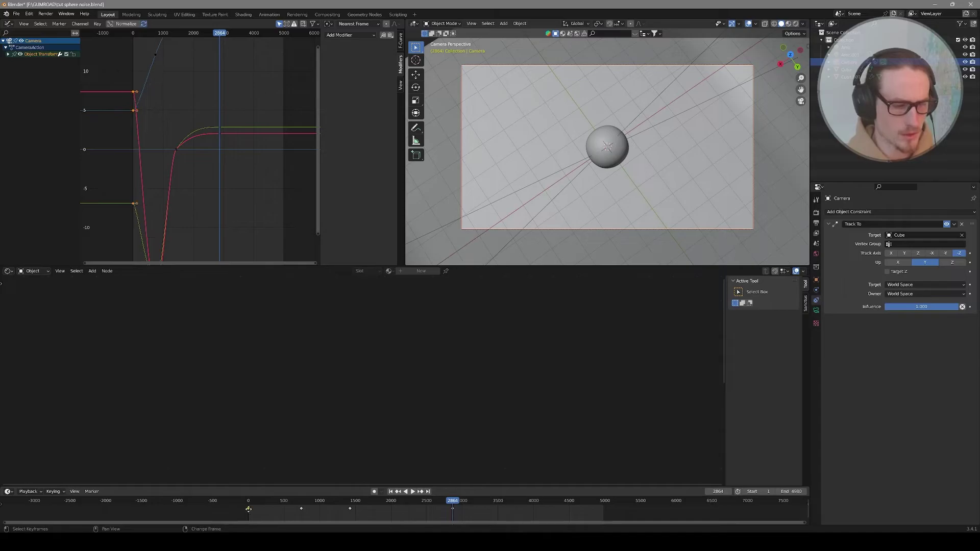
left_click_drag(248, 509, 589, 514)
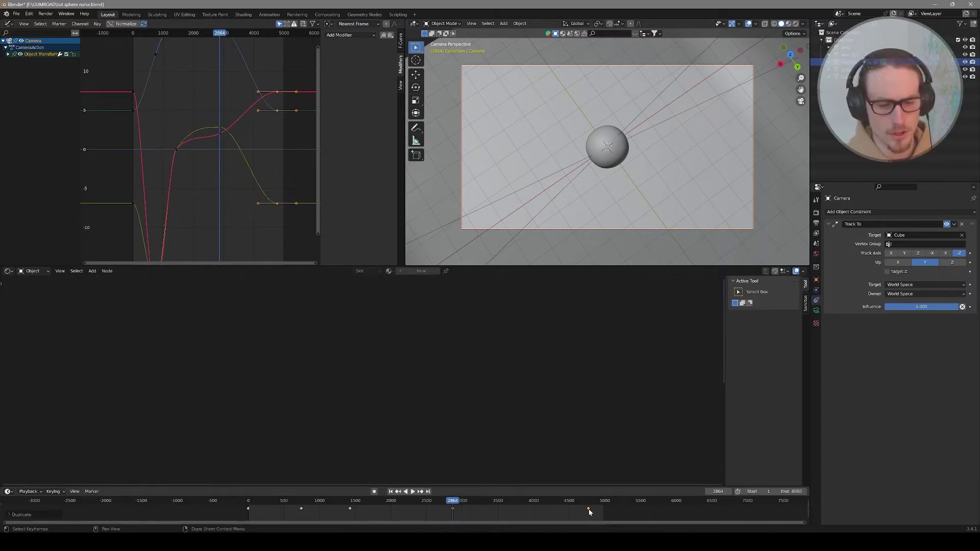
left_click_drag(453, 503, 485, 501)
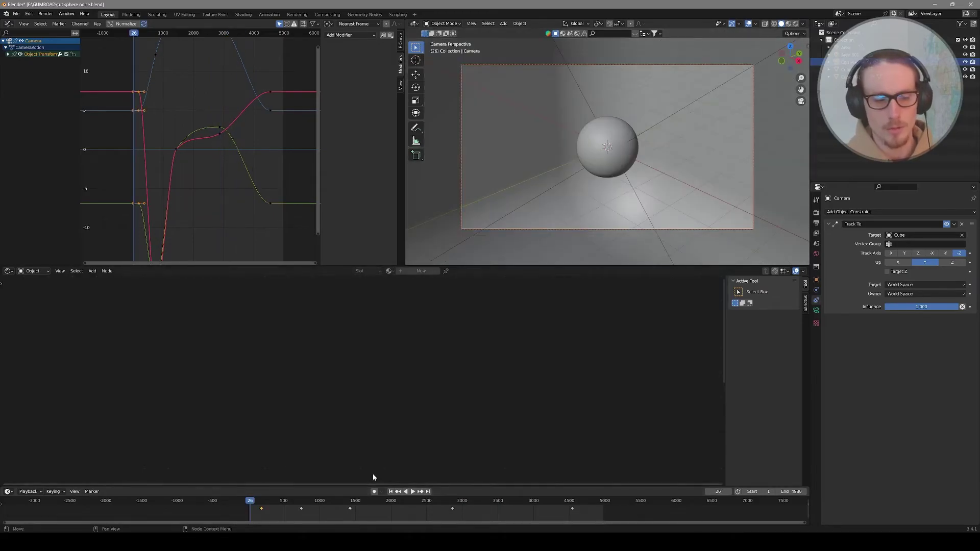
Turn the node editor area into a Video Sequencer and display the sound strip's waveform
left_click(9, 270)
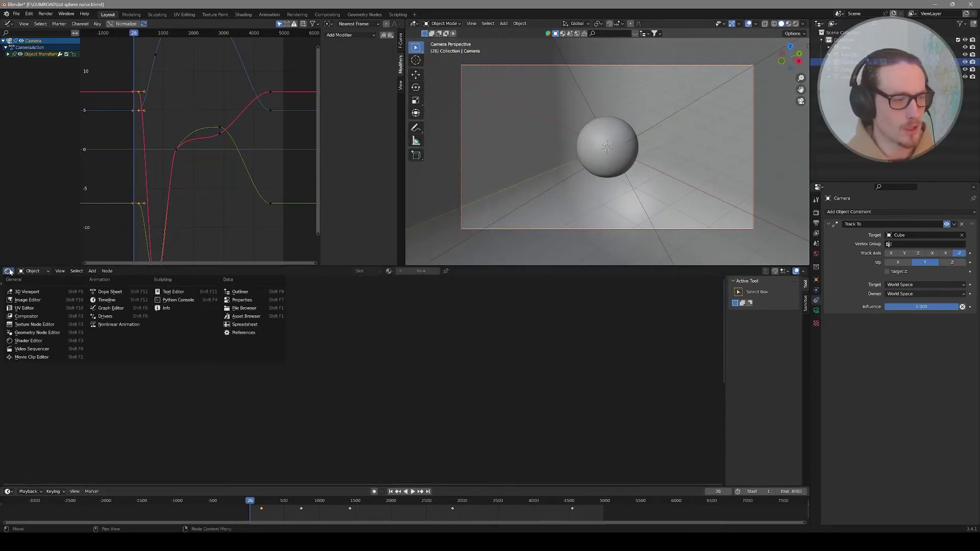
left_click(31, 349)
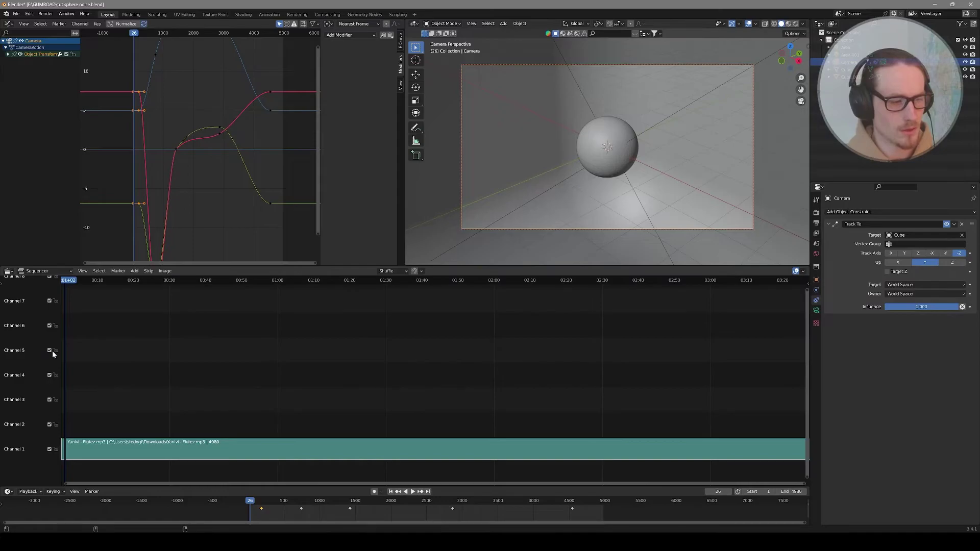
key("n")
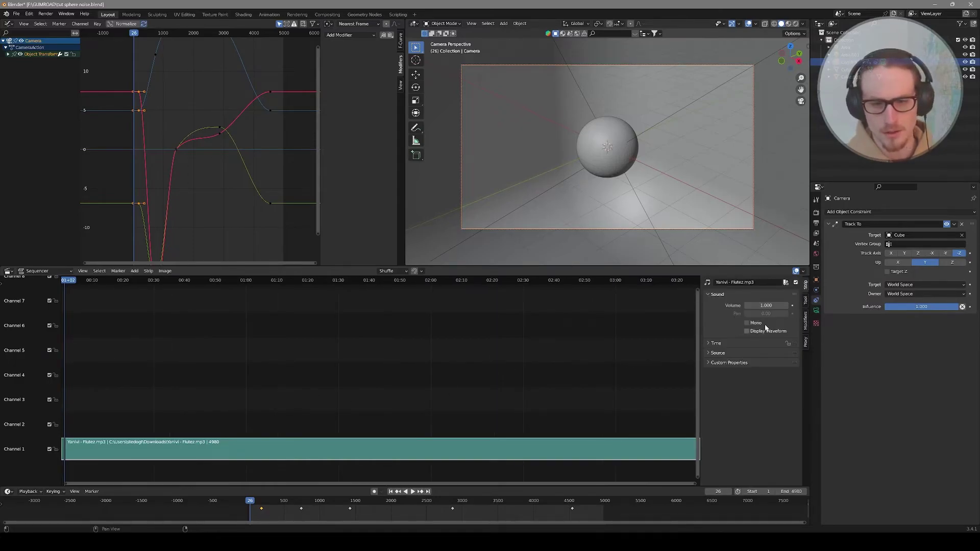
left_click(806, 301)
left_click(806, 287)
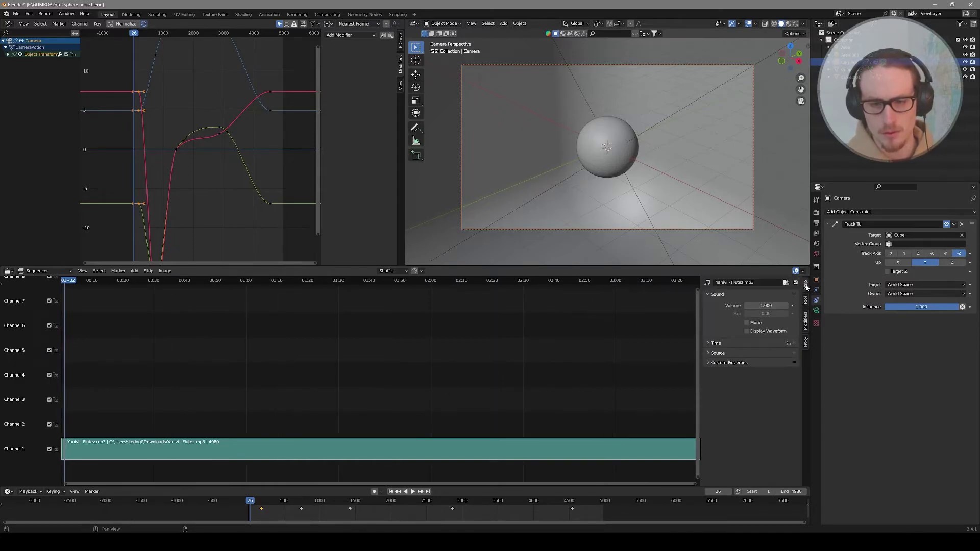
left_click(747, 332)
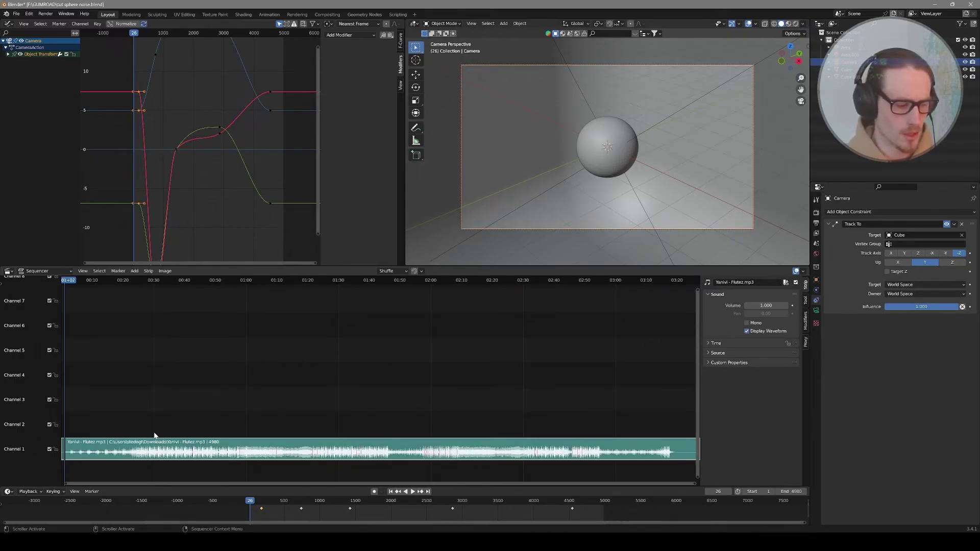
Play the audio from the waveform's first loud section and move the camera's second keyframe to about frame 583
left_click(132, 281)
key("space")
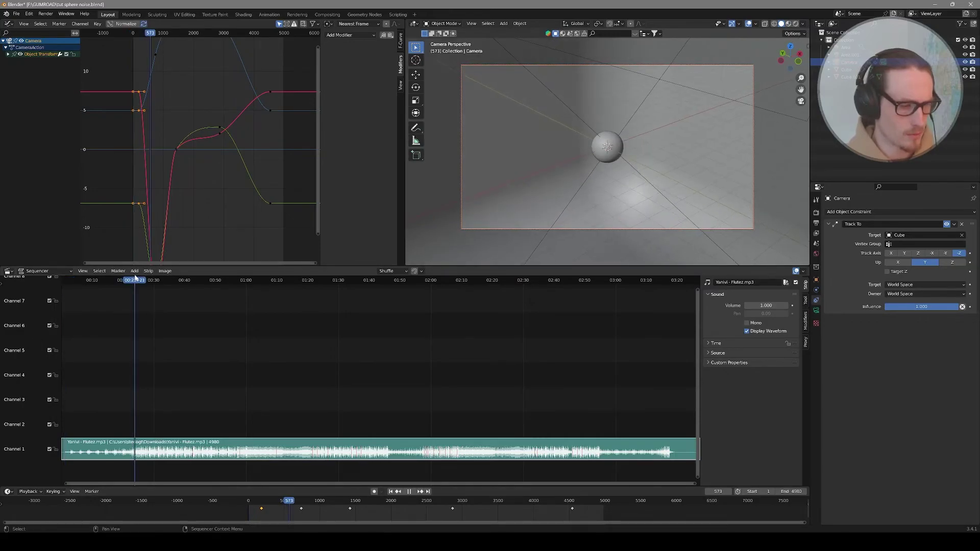
left_click(301, 508)
key("g")
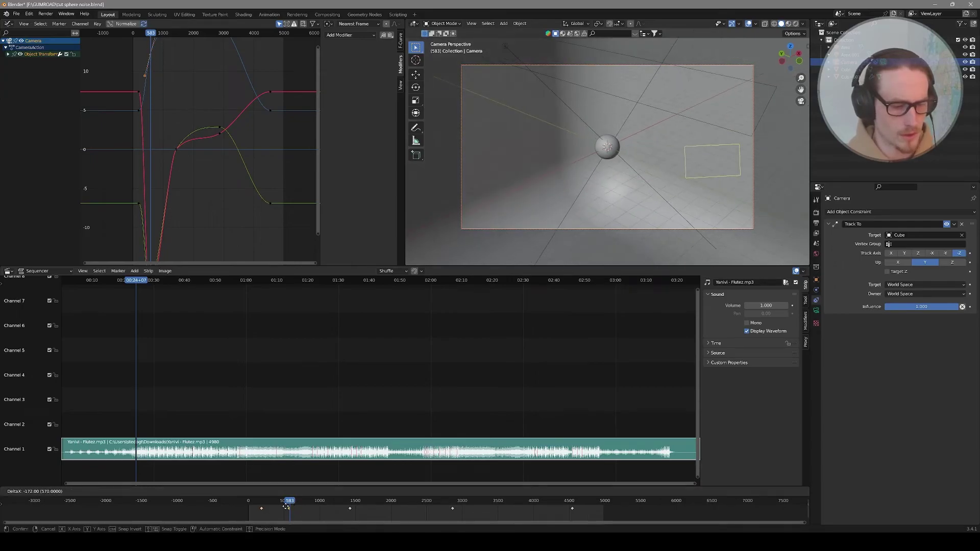
left_click(287, 509)
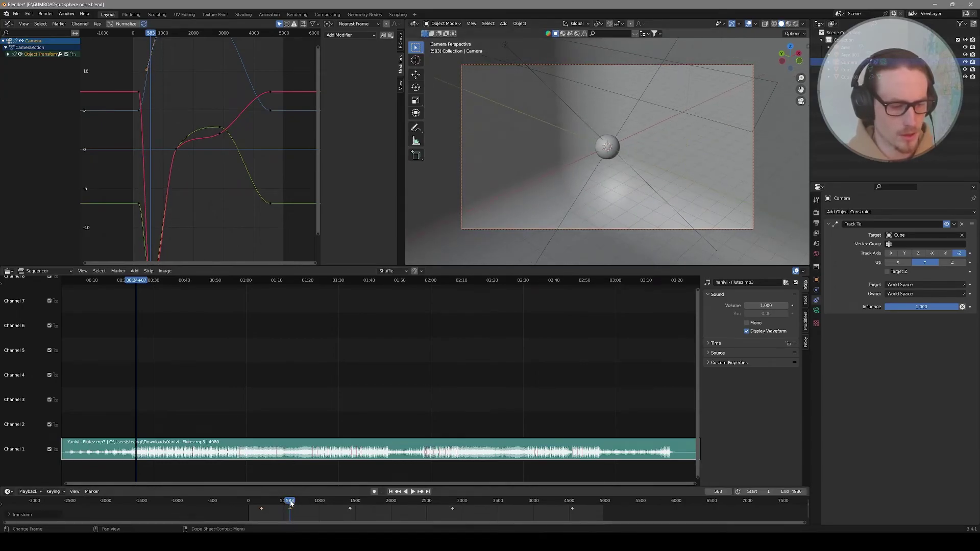
Scrub to the quiet break in the audio waveform and move the camera's fourth keyframe to about frame 2560
key("space")
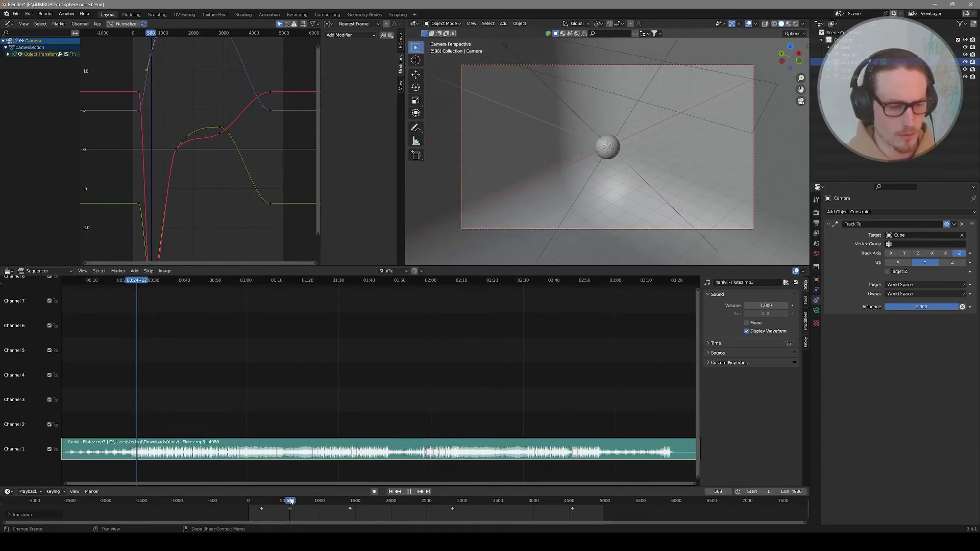
left_click_drag(290, 501, 302, 503)
left_click_drag(393, 282, 389, 282)
left_click_drag(452, 508, 431, 508)
Scrub to the drop near the track's end and move the camera's last keyframe to about frame 4200
left_click_drag(424, 282, 421, 284)
key("space")
mouse_move(572, 509)
left_mouse_down()
mouse_move(556, 508)
mouse_move(568, 508)
left_mouse_up()
left_click_drag(566, 283, 600, 284)
left_click_drag(568, 508, 547, 509)
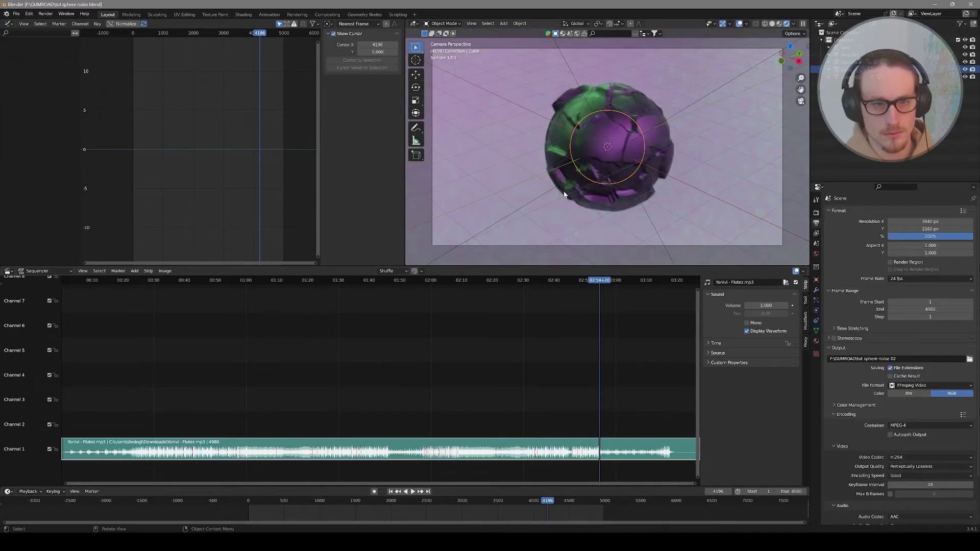
Preview the rendered sphere during playback, set its Subdivision viewport and render levels to 5, and return to solid shading
left_click_drag(579, 280, 555, 280)
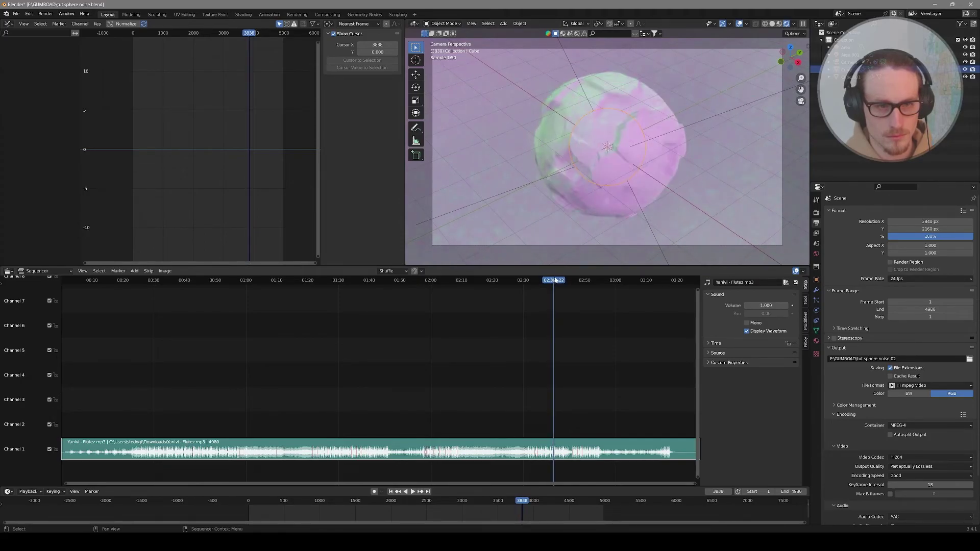
key("space")
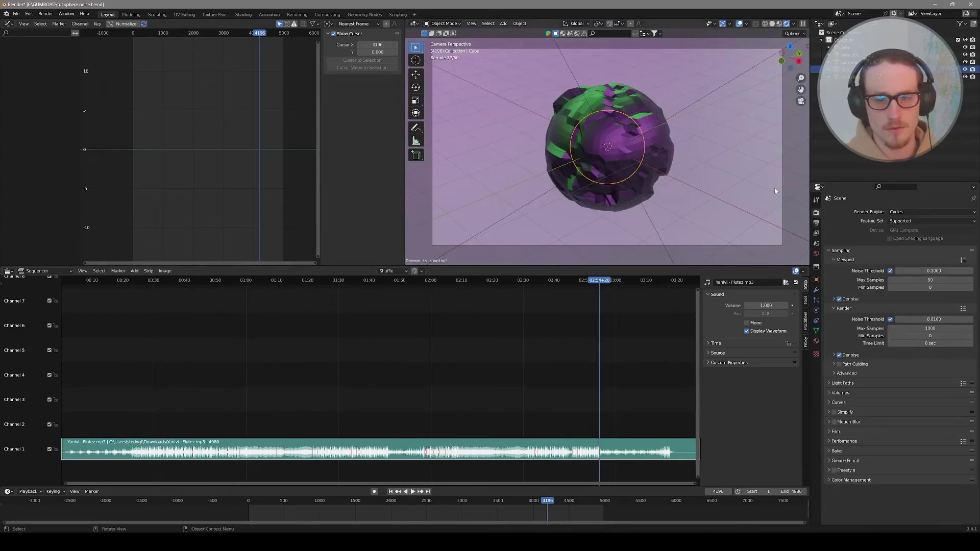
left_click(816, 289)
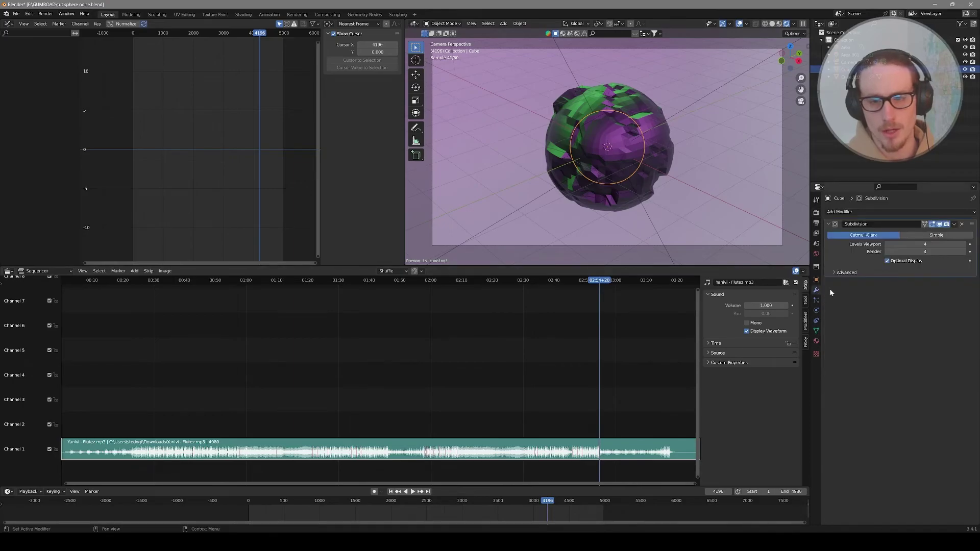
left_click(962, 244)
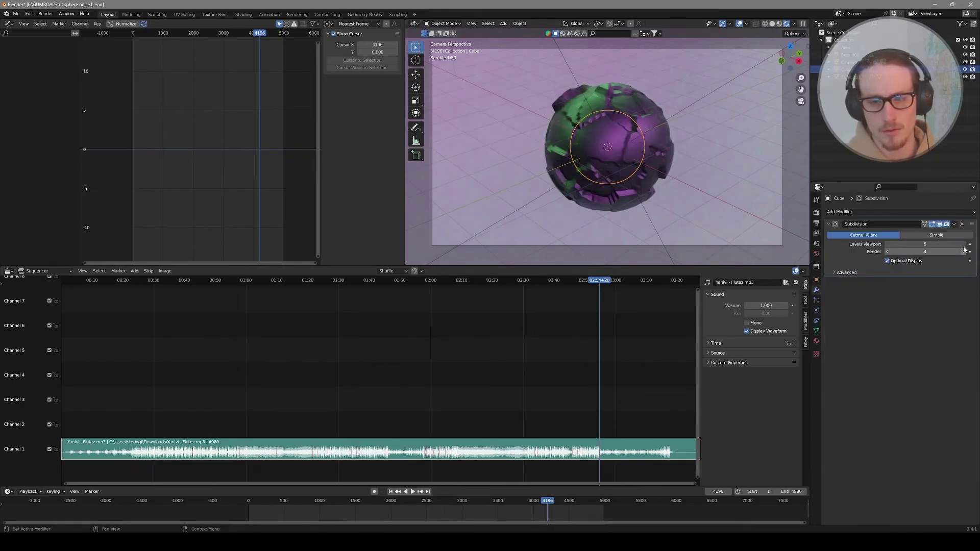
left_click(963, 251)
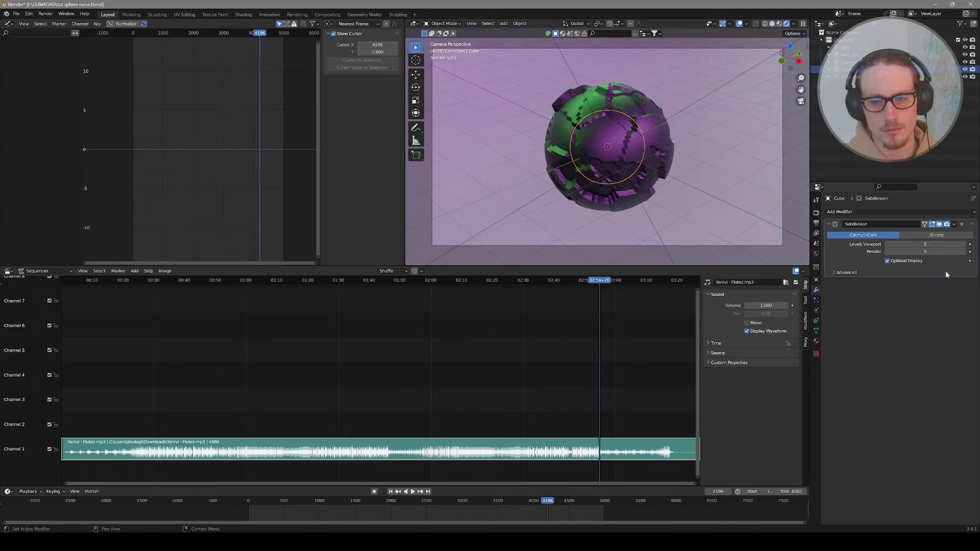
left_click(771, 24)
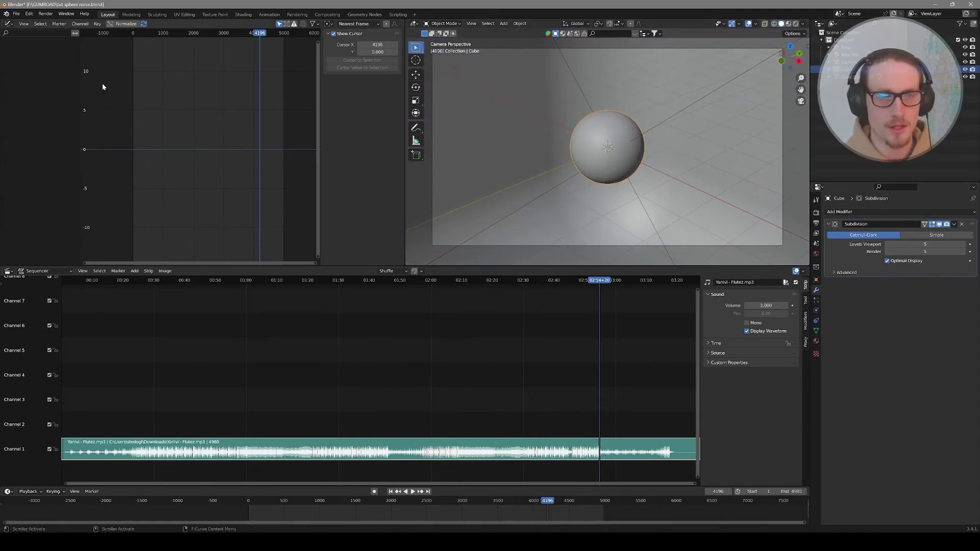
Save the current Blender file
left_click(17, 14)
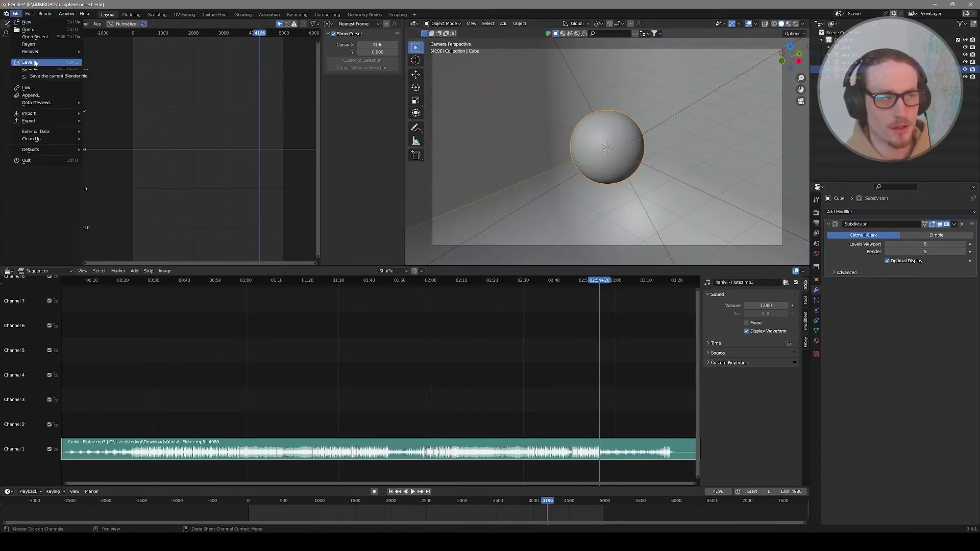
left_click(40, 64)
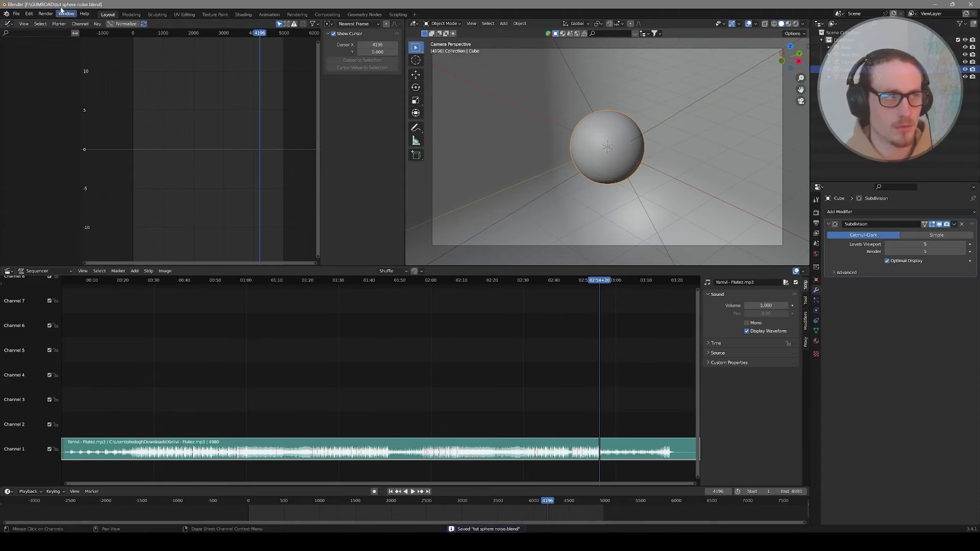
left_click(45, 13)
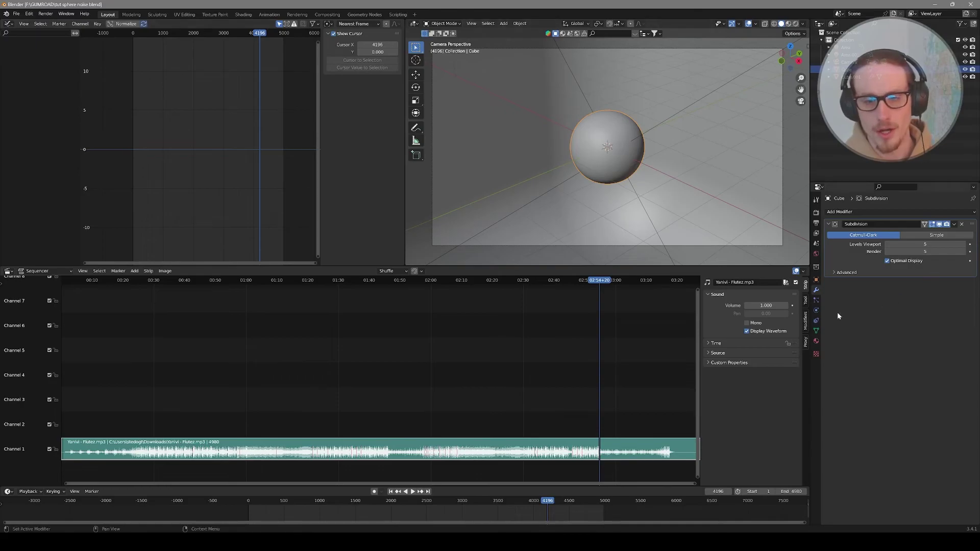
Set the scene's output resolution to 3840 by 2160 px
left_click(816, 223)
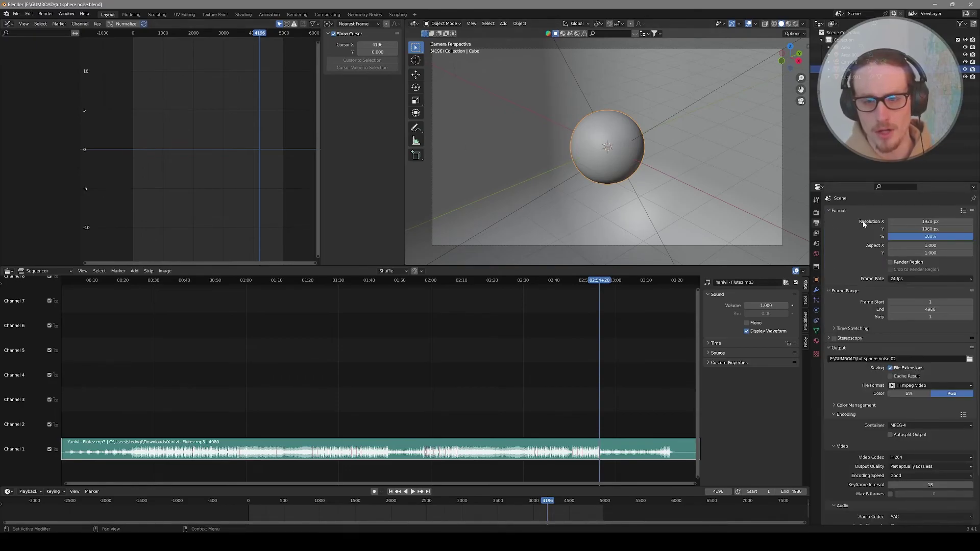
scroll(853, 234, "down", 3)
scroll(884, 435, "up", 4)
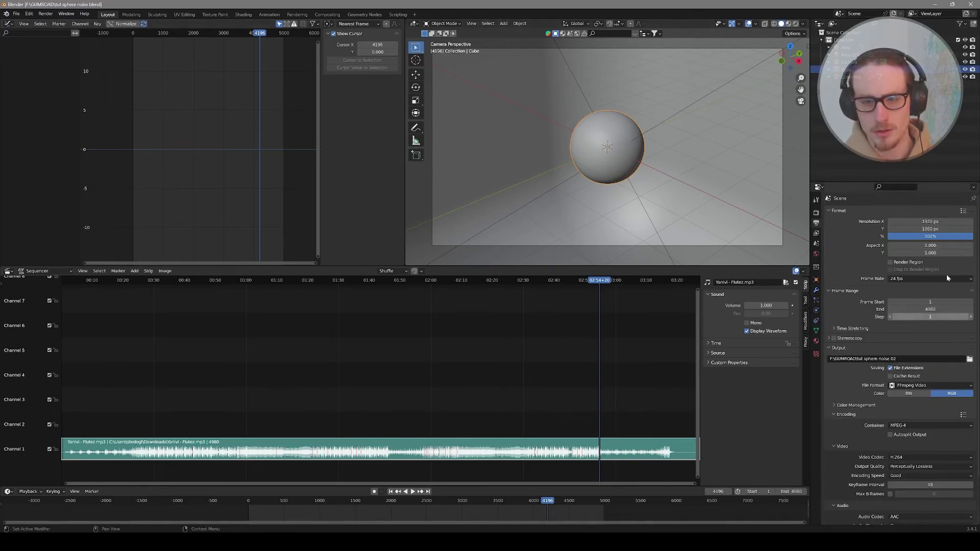
left_click(931, 220)
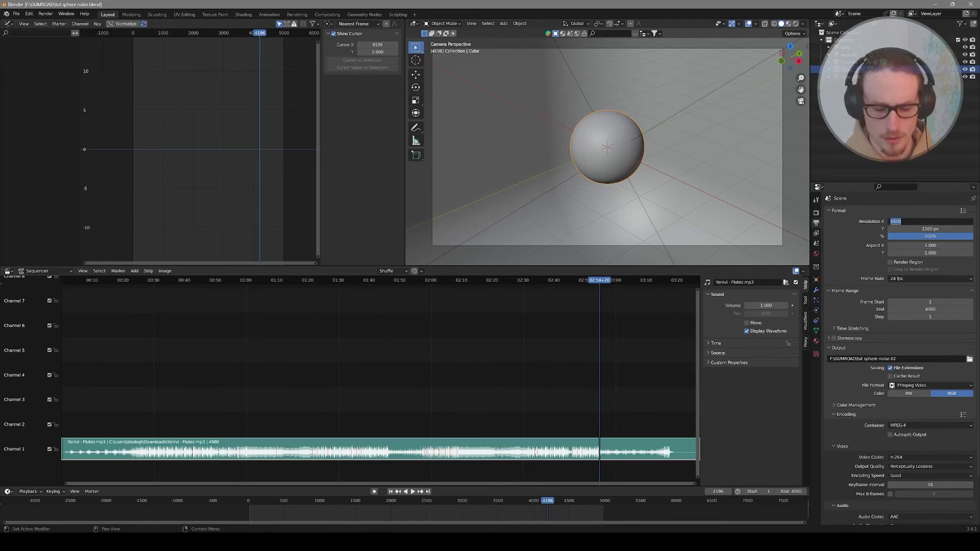
type("3840")
key("Tab")
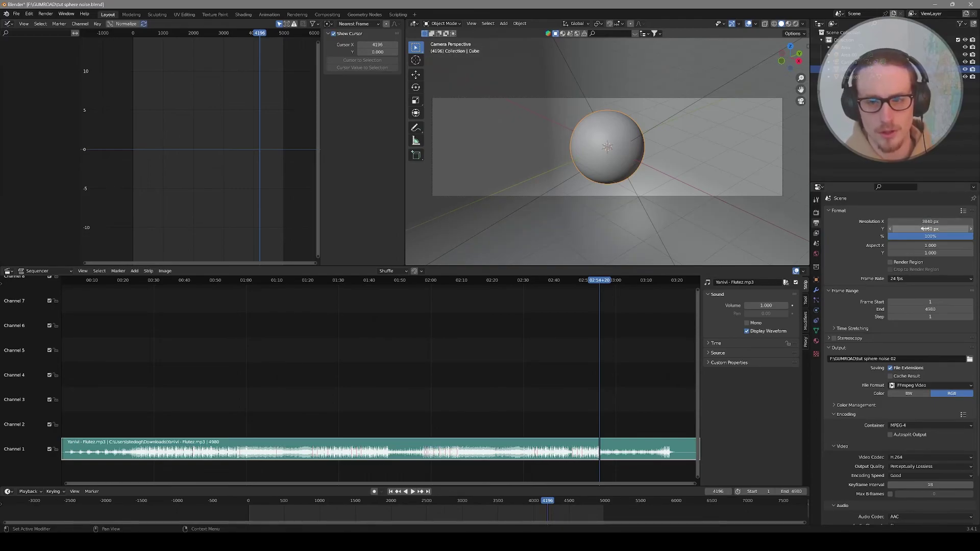
key("Return")
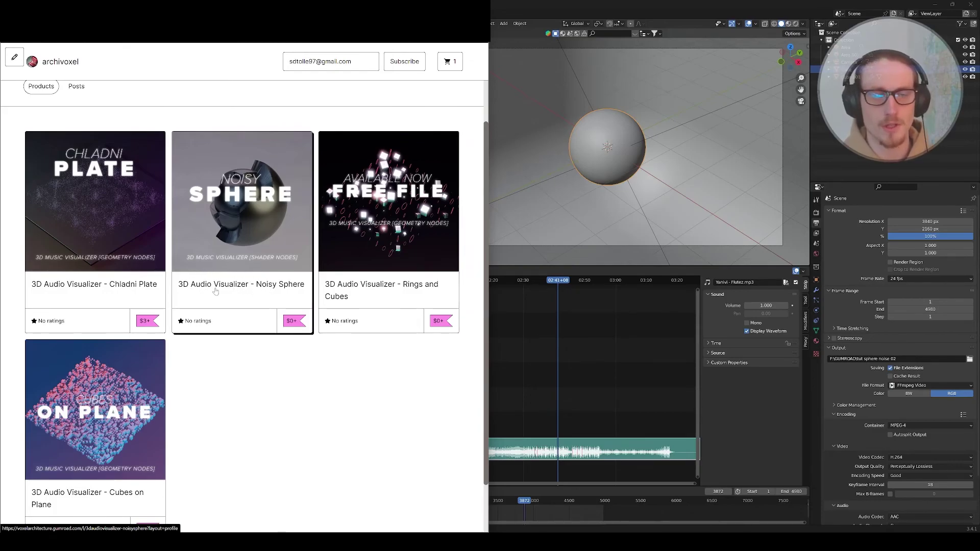
Open the 3D Audio Visualizer - Noisy Sphere product page and view its workspace preview image and purchase option
left_click(271, 293)
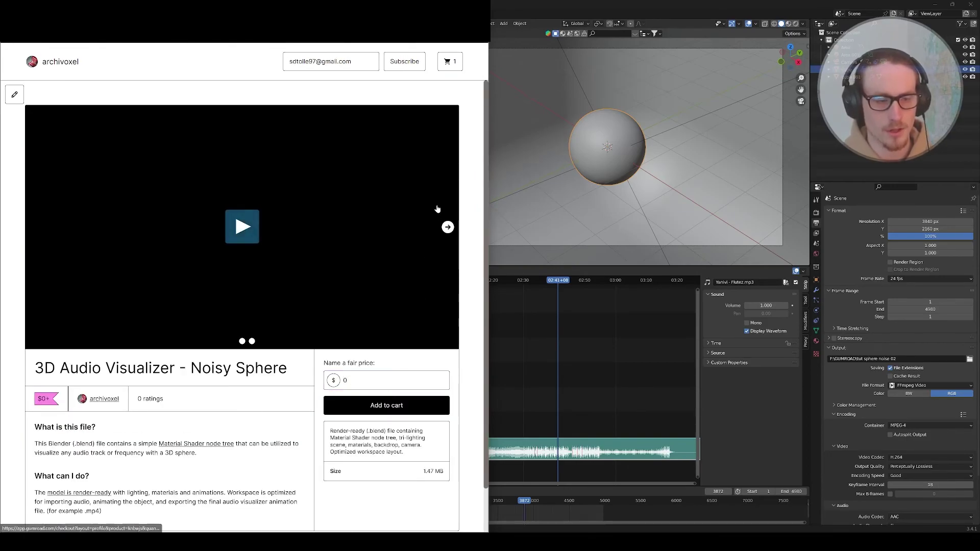
left_click(447, 227)
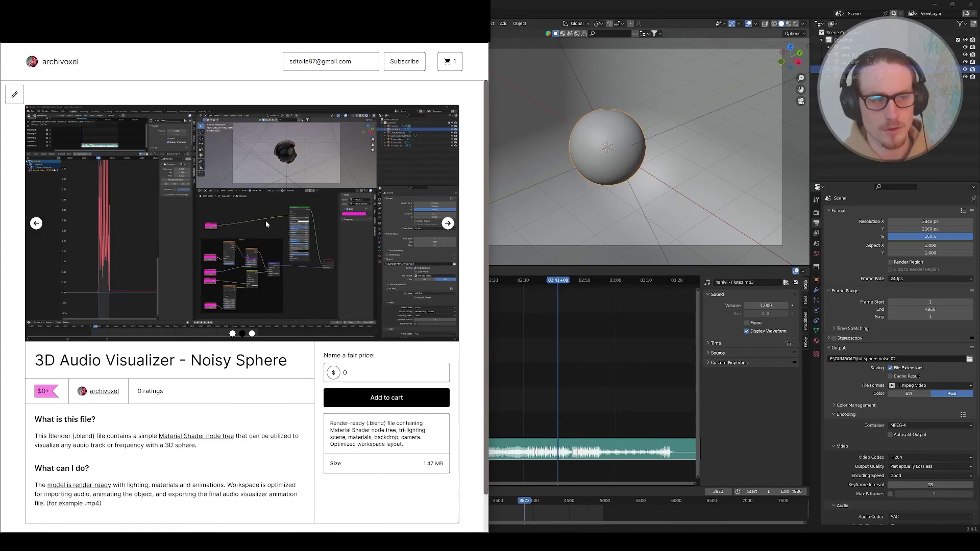
scroll(267, 235, "down", 1)
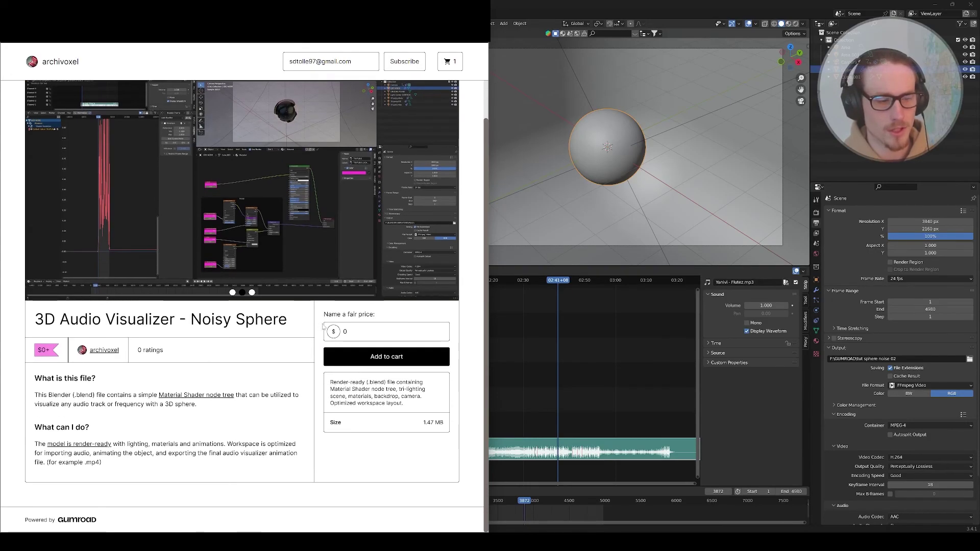
left_click(388, 361)
left_click(352, 239)
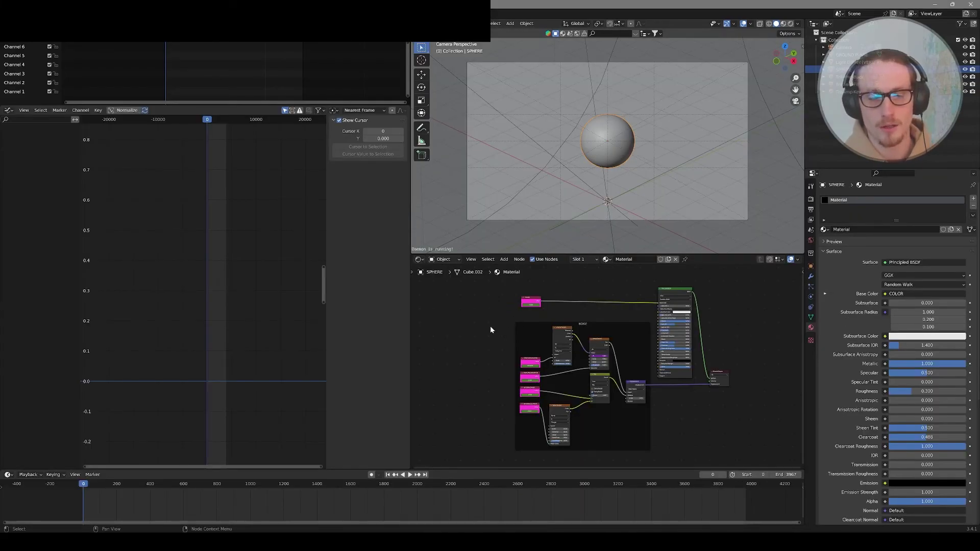
In the ready-made sphere file, move the framed noise nodes and the color value node slightly away from the Principled BSDF
middle_click_drag(492, 341, 504, 336)
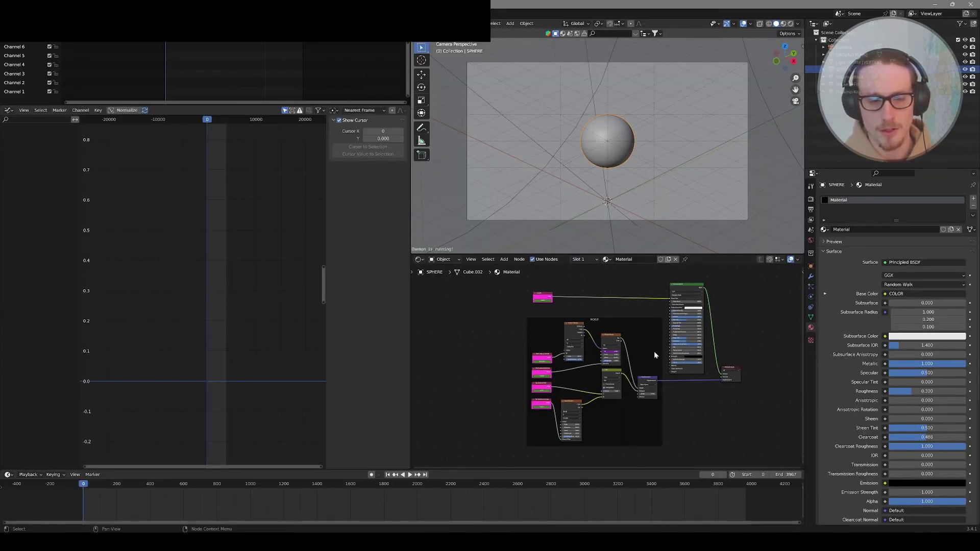
left_click(588, 319)
left_click_drag(596, 317, 587, 326)
left_click_drag(545, 297, 534, 305)
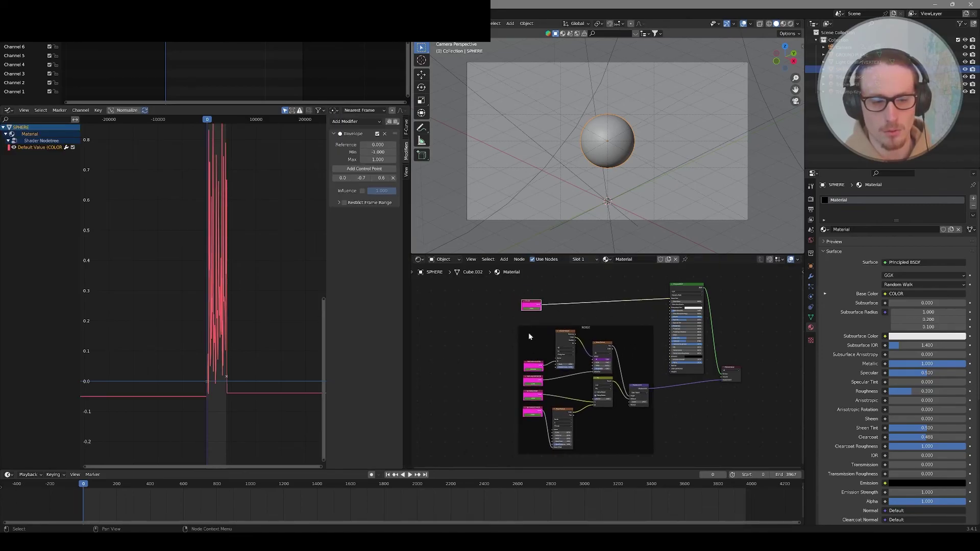
Select the material's value nodes in turn to view their sound-baked curves and locate the Bake Sound to F-Curves command
left_click(533, 381)
left_click(533, 398)
left_click(528, 305)
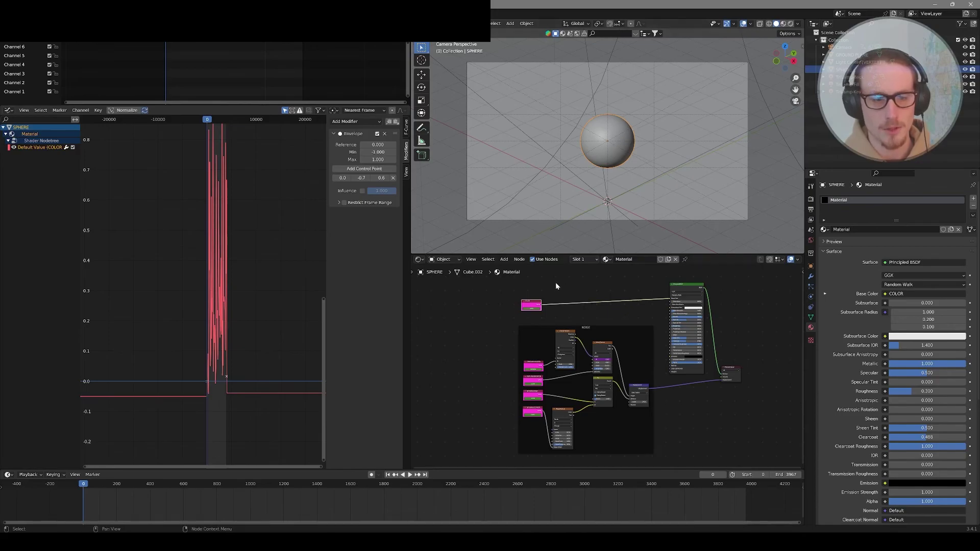
left_click(98, 110)
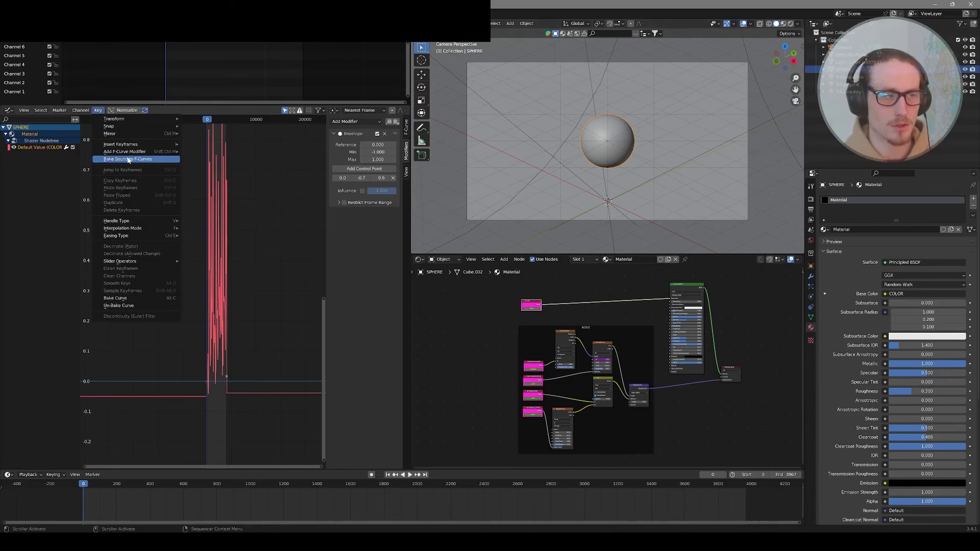
left_click(496, 306)
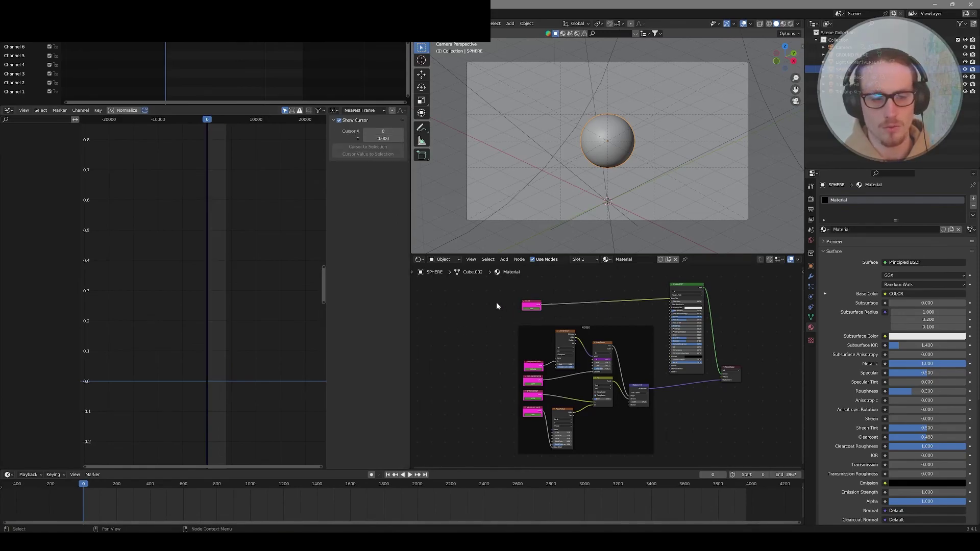
left_click(529, 304)
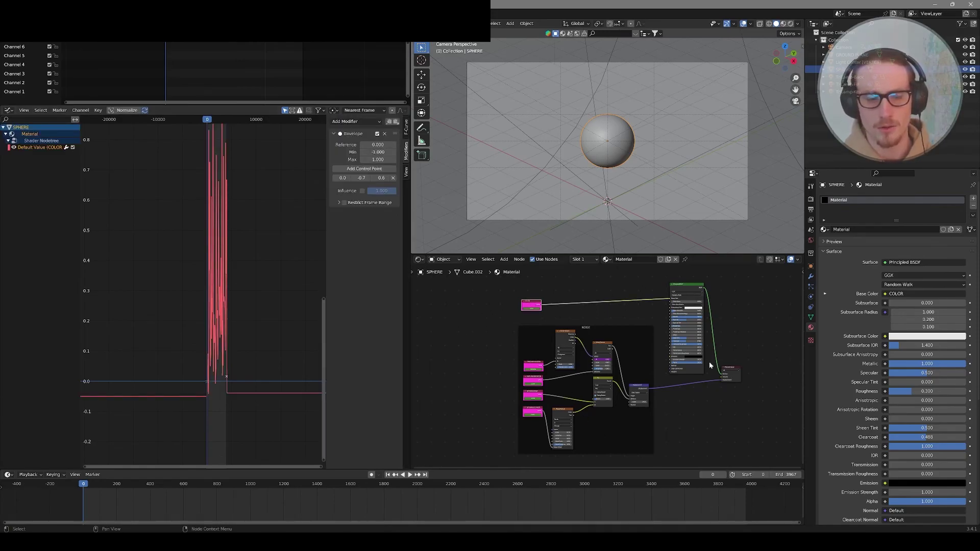